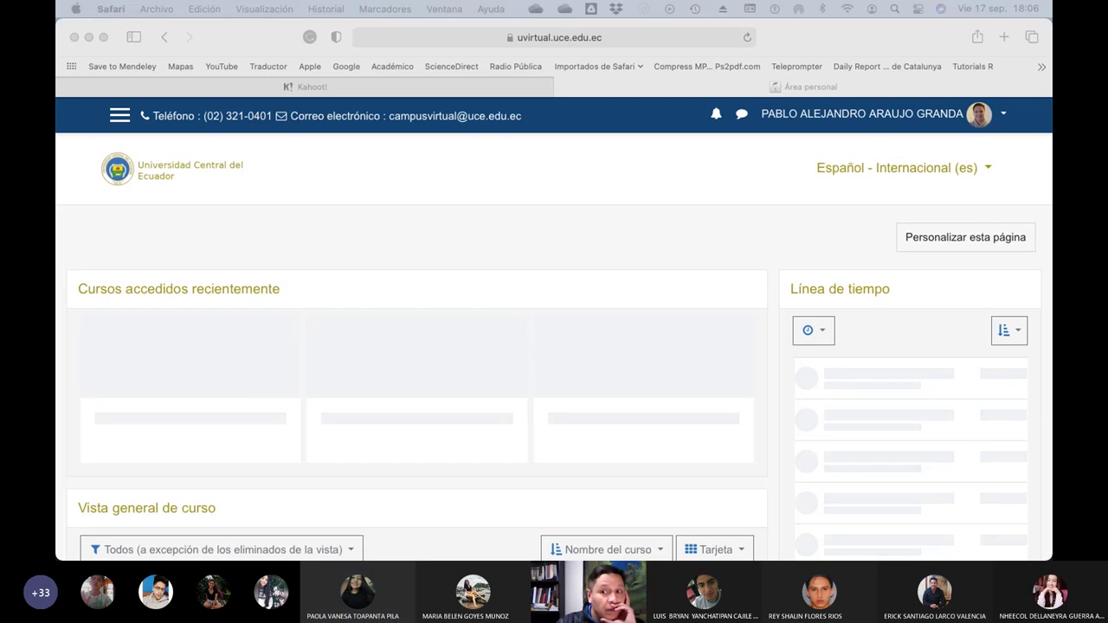
Open the attendance activity of the course Cálculos Básicos en Ingeniería Química 2 P1 (2021 - 2021)
scroll(383, 358, "down", 5)
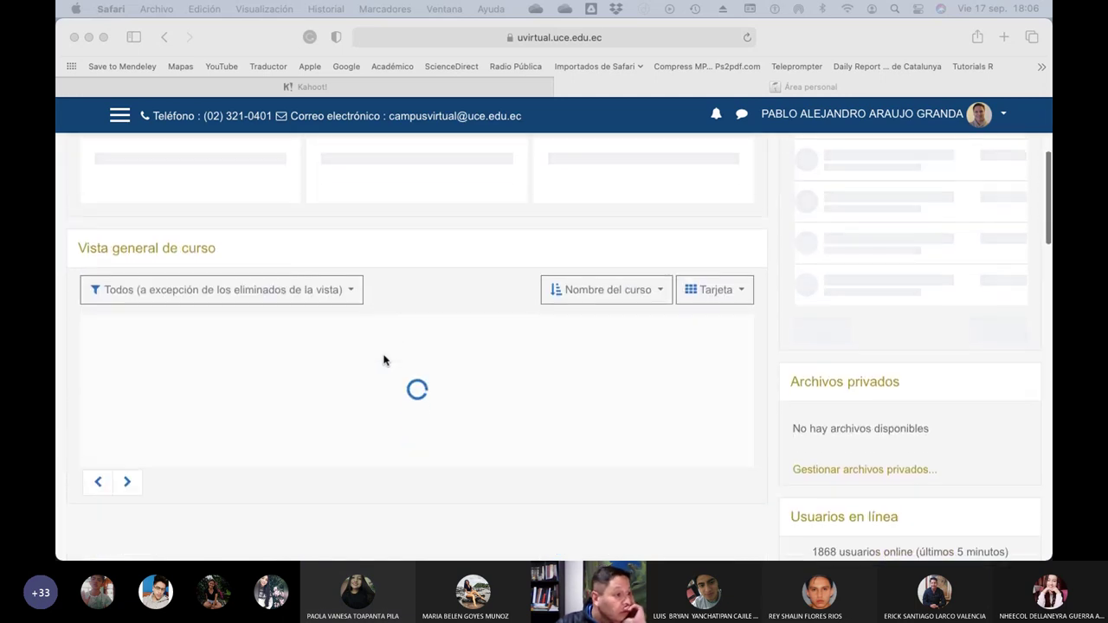
scroll(467, 363, "up", 2)
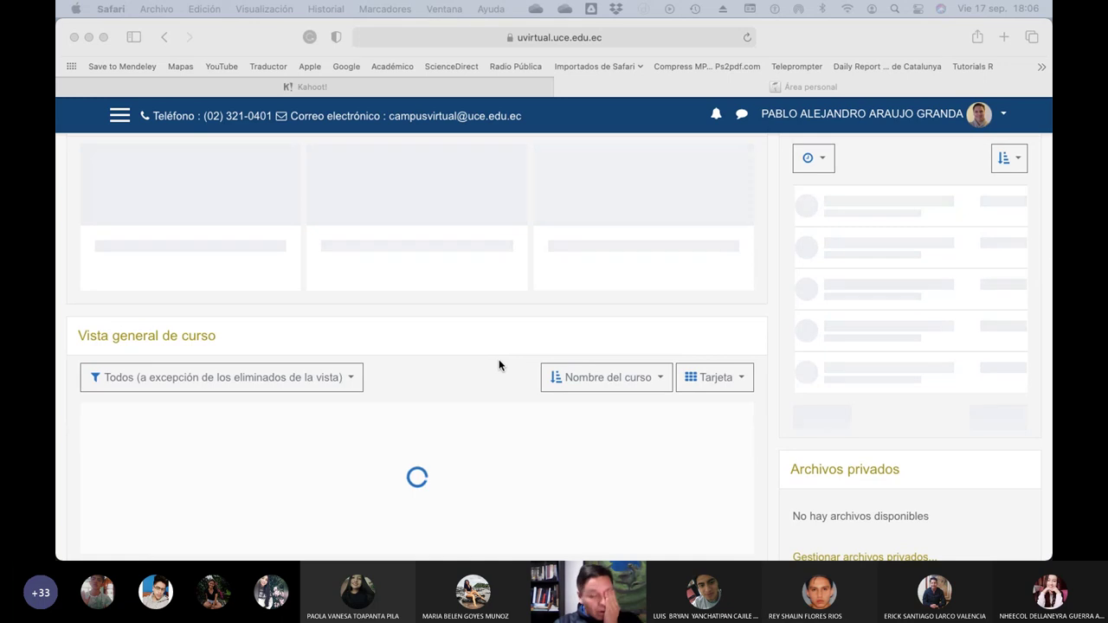
scroll(499, 365, "down", 3)
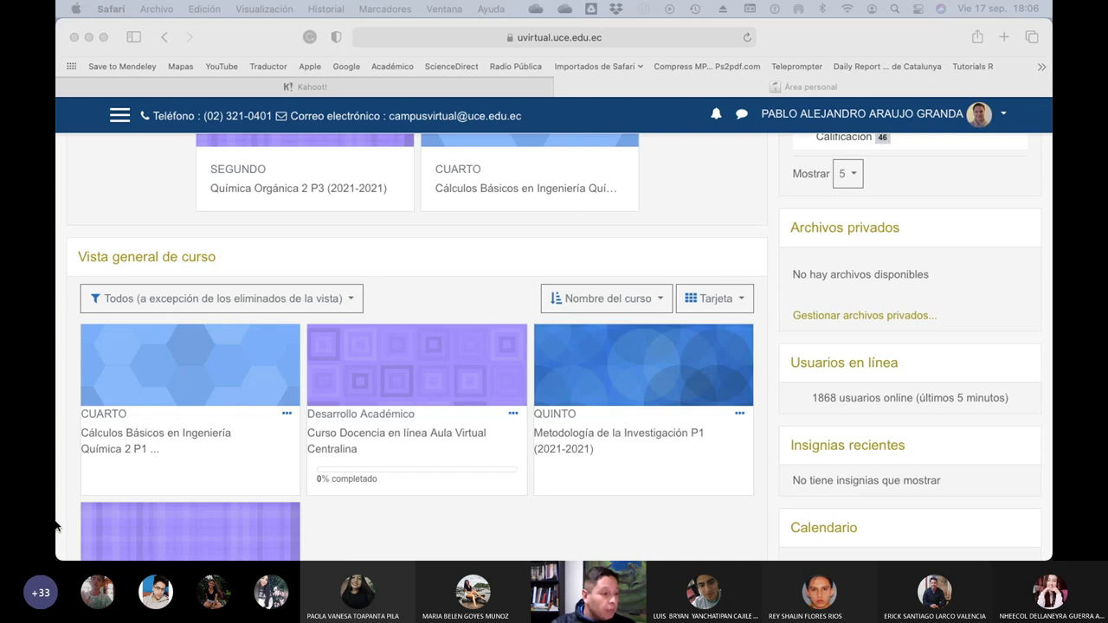
left_click(175, 435)
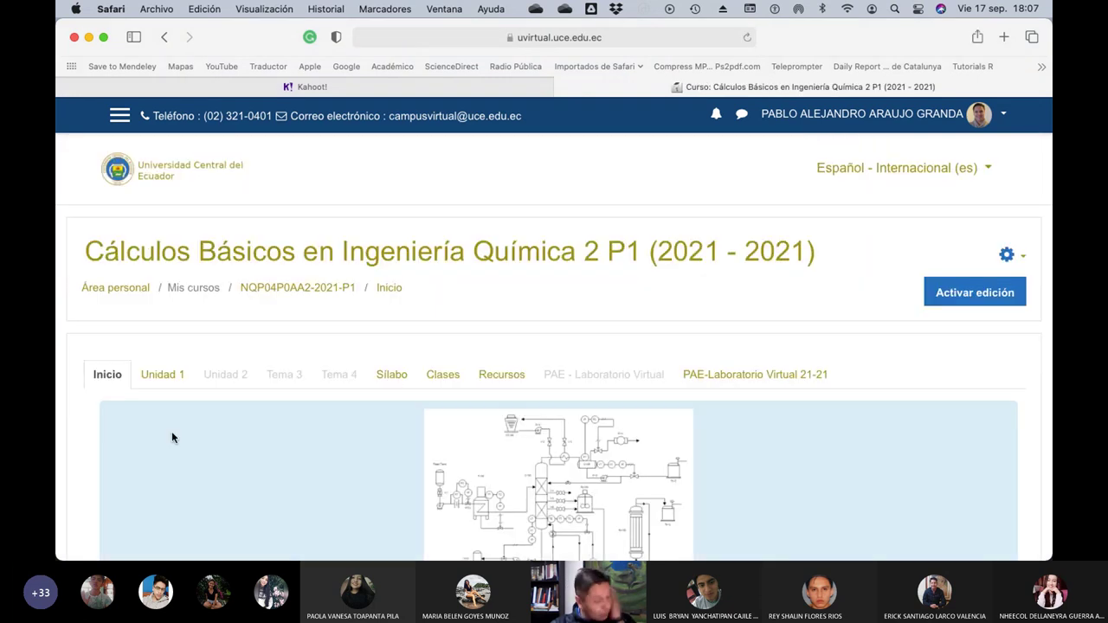
scroll(352, 422, "down", 5)
left_click(351, 419)
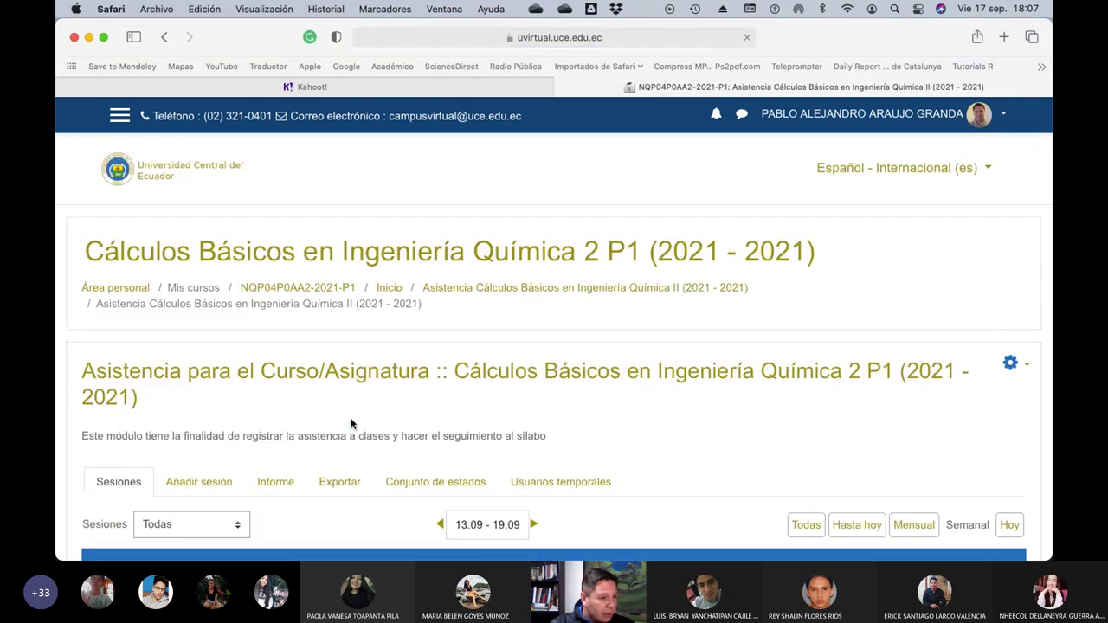
Complete the 17.09.21 session's description with "Haciendo ejercicios con Kahoot - Ensayo con los chicos" and save the session
scroll(579, 406, "down", 4)
scroll(579, 407, "down", 2)
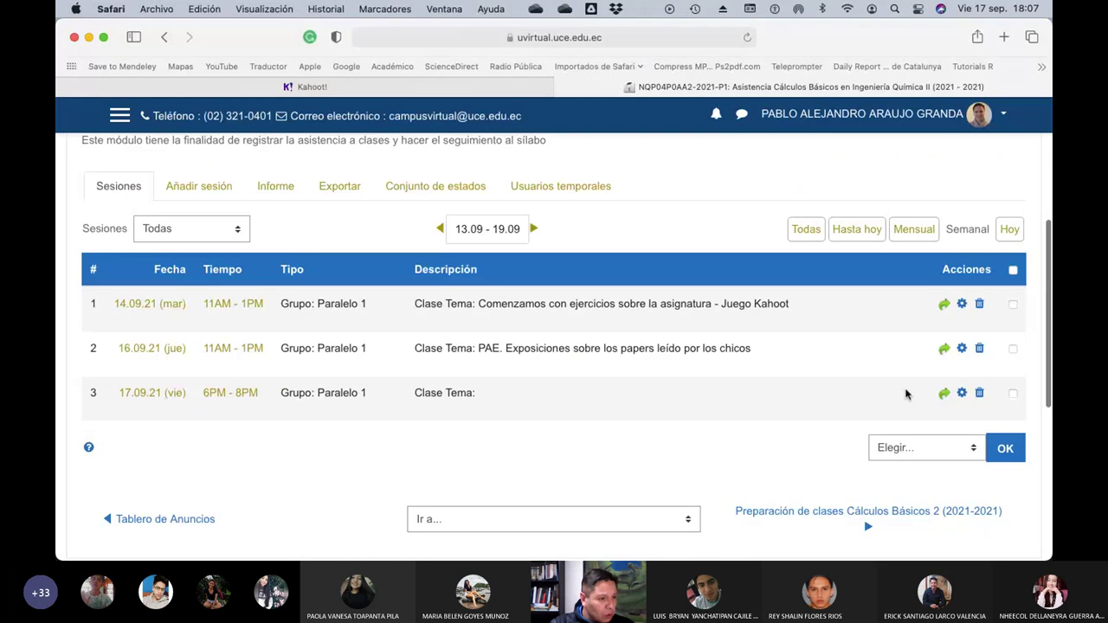
left_click(960, 394)
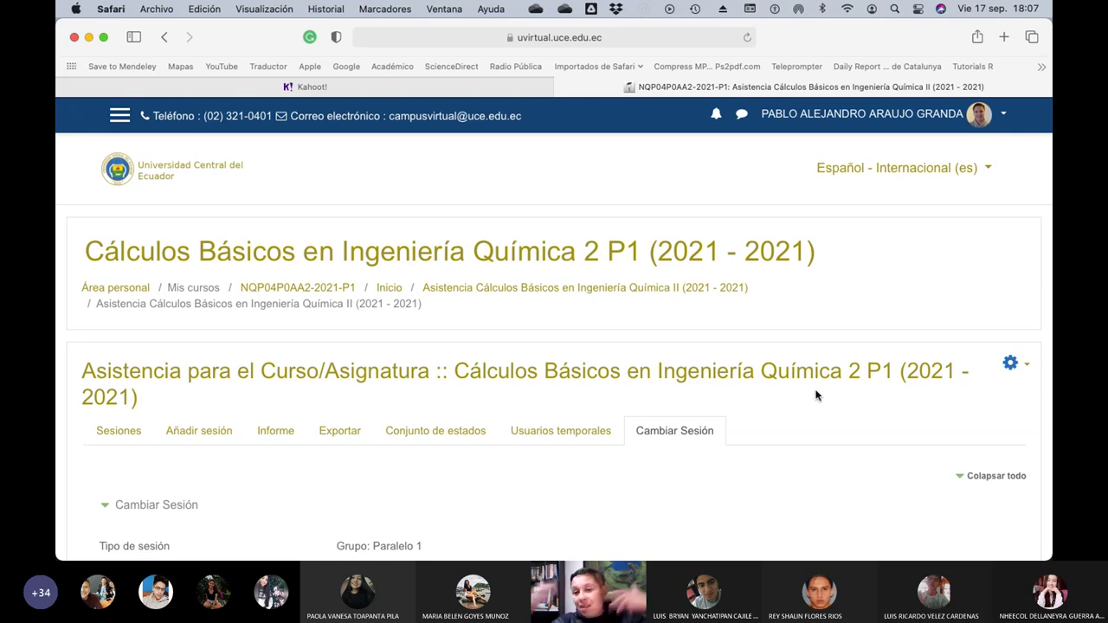
scroll(769, 390, "down", 5)
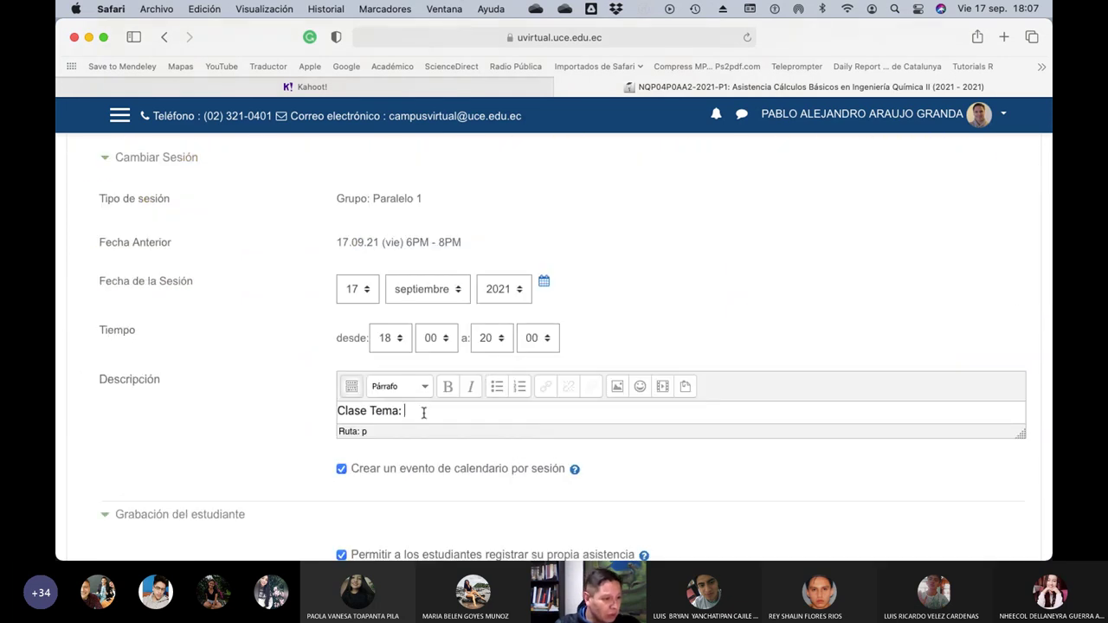
type("Hacien")
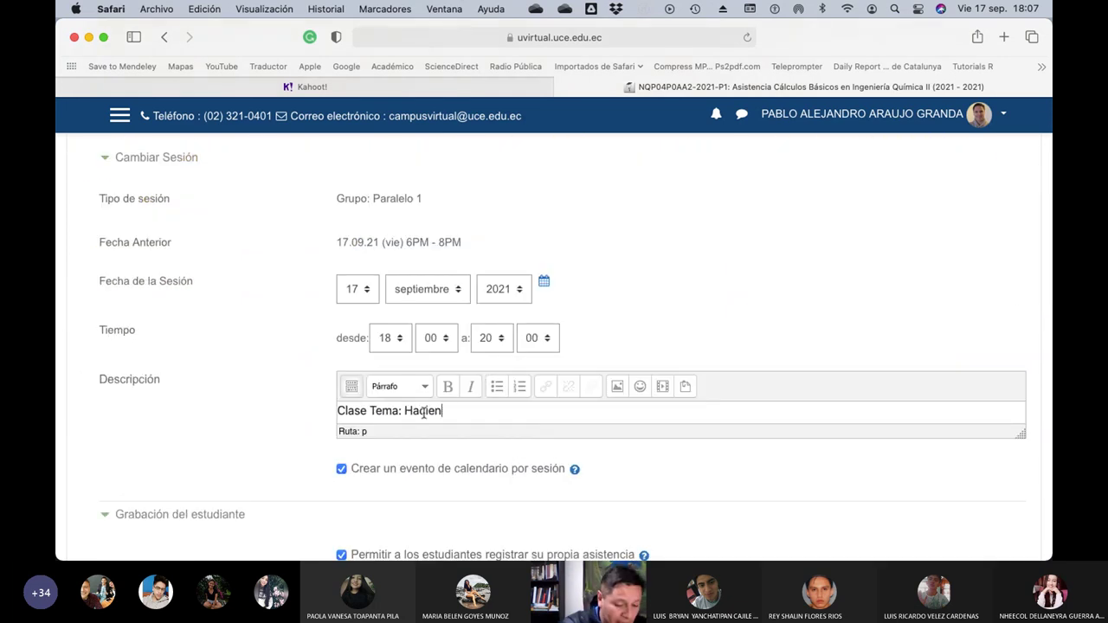
type("do ejercic")
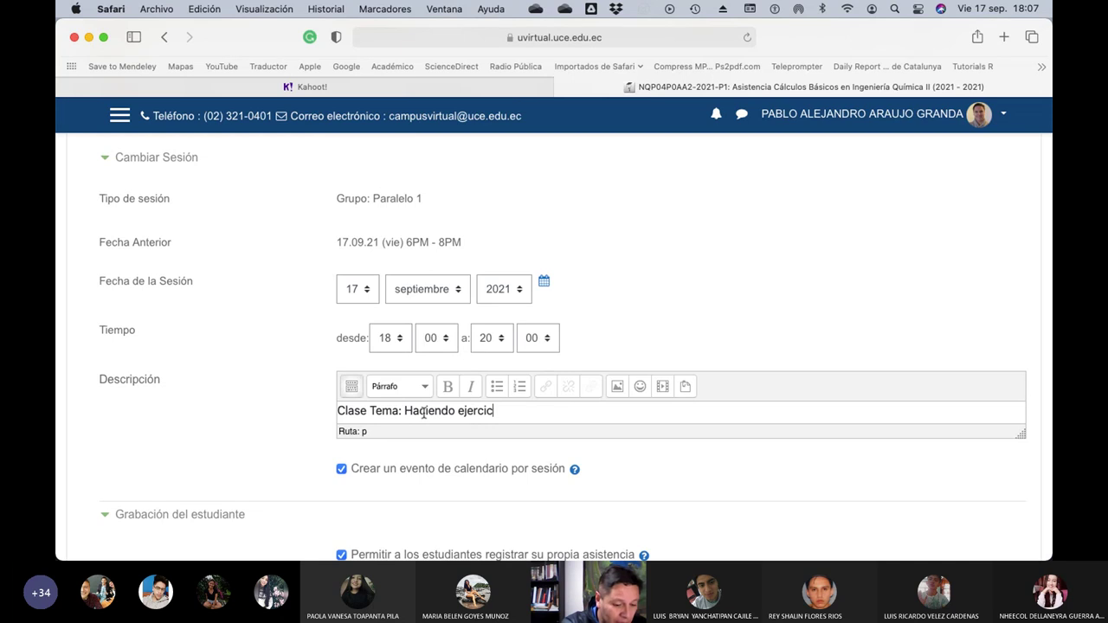
type("ios con Ka")
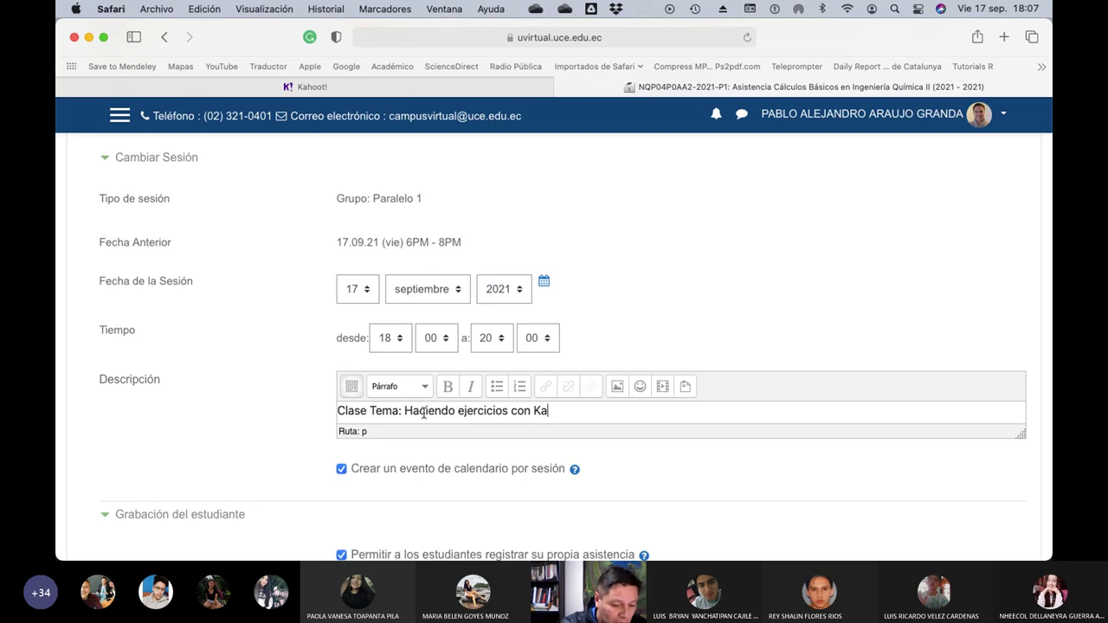
type("hoot ")
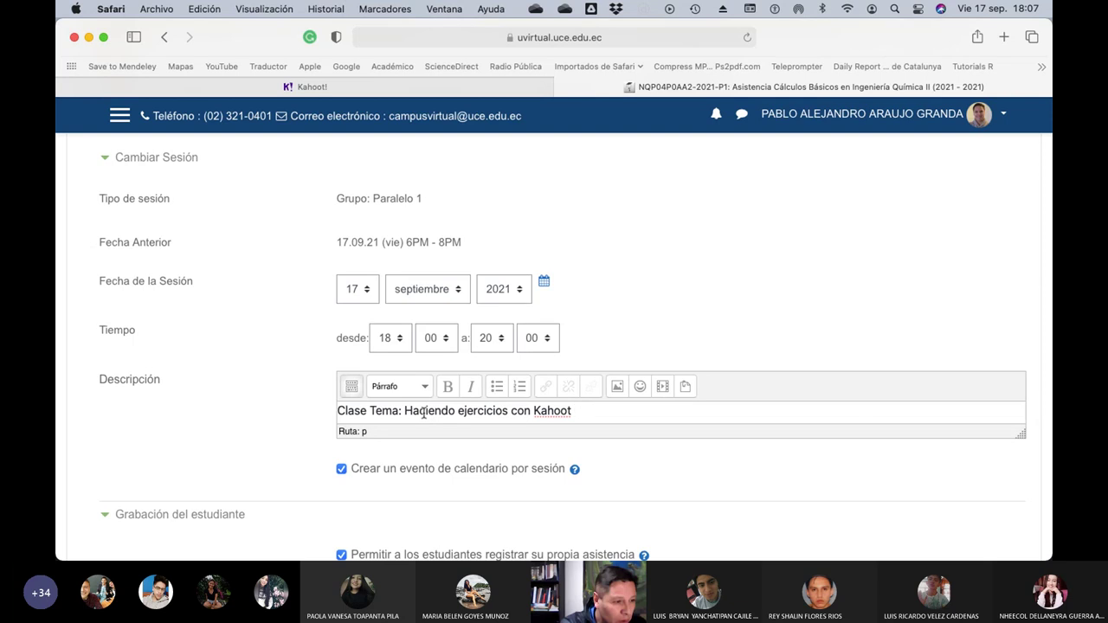
type("- Ensayo c")
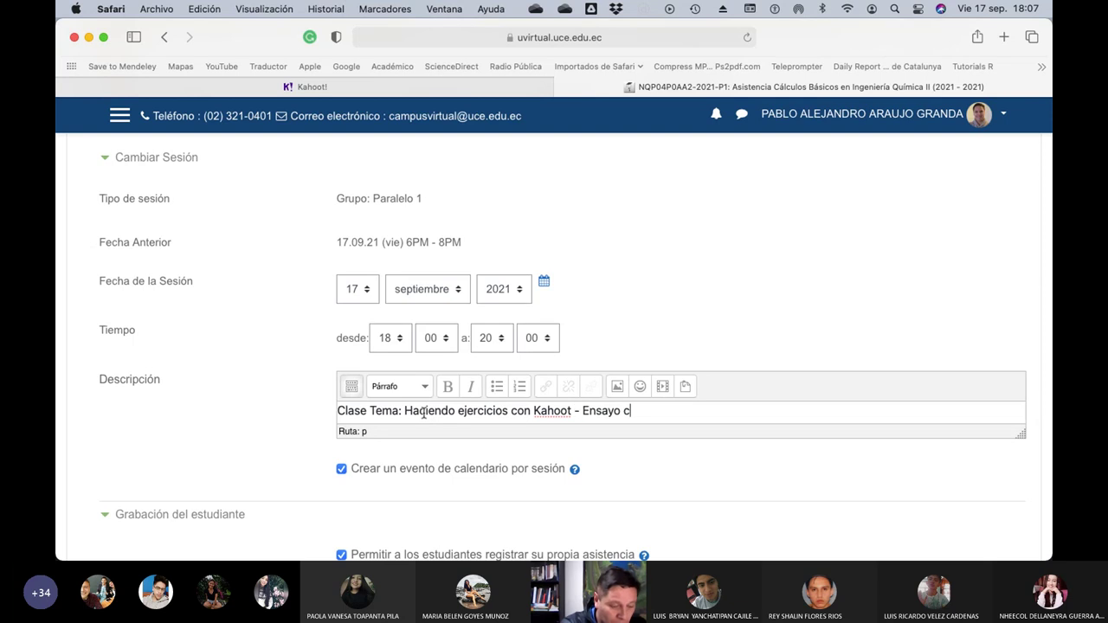
type("on los chicos")
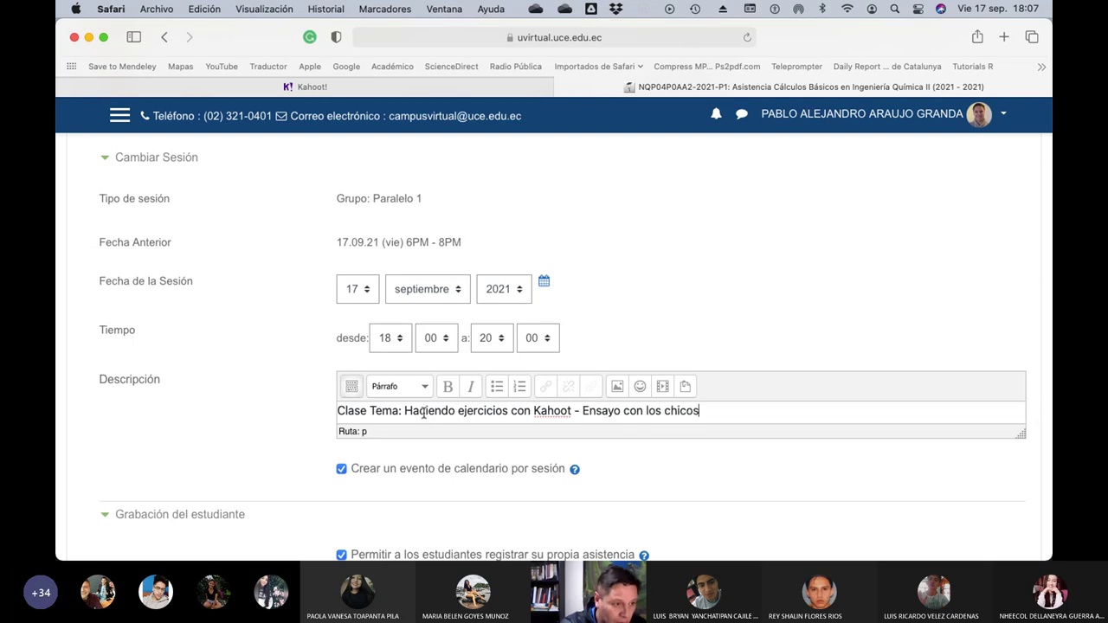
scroll(589, 387, "down", 5)
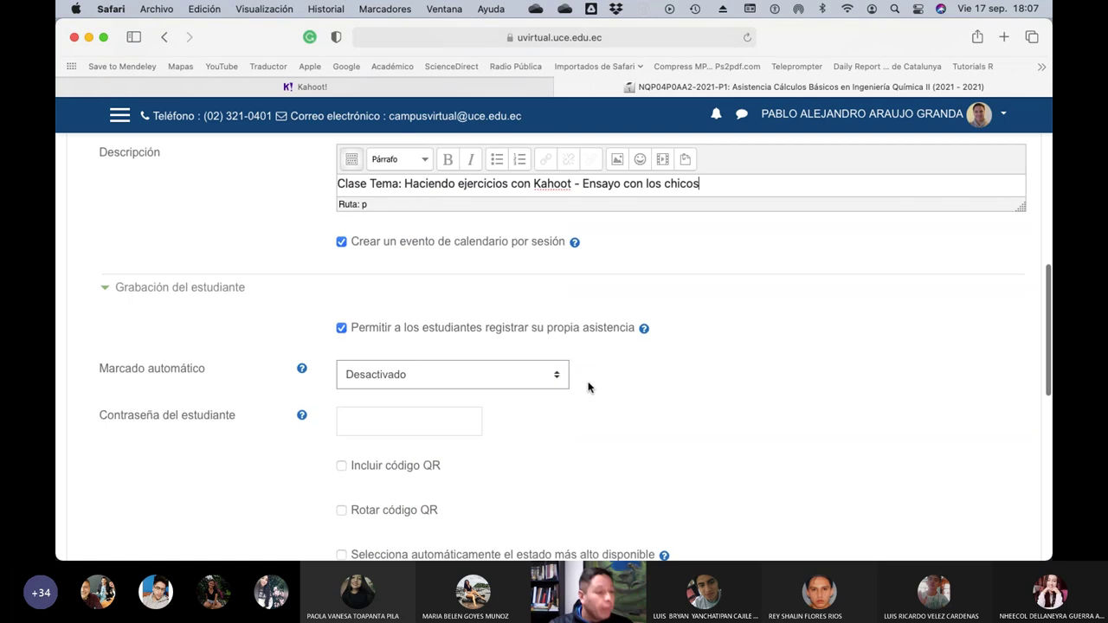
left_click(417, 481)
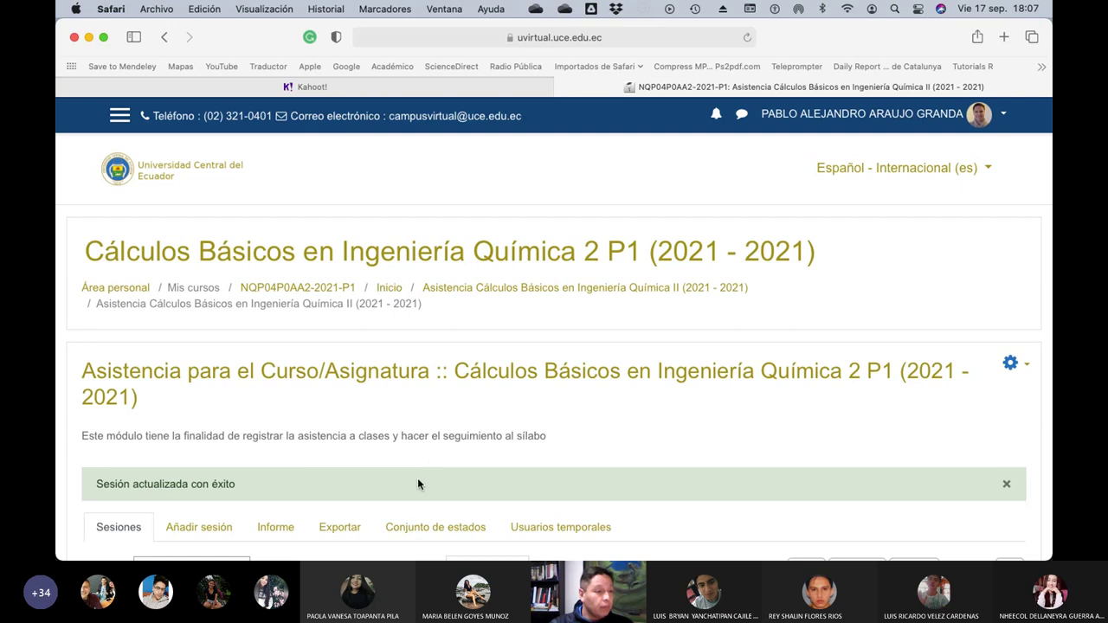
left_click(1006, 487)
Start taking attendance for the 17.09.21 6PM - 8PM session and show all students without pagination
scroll(671, 389, "down", 5)
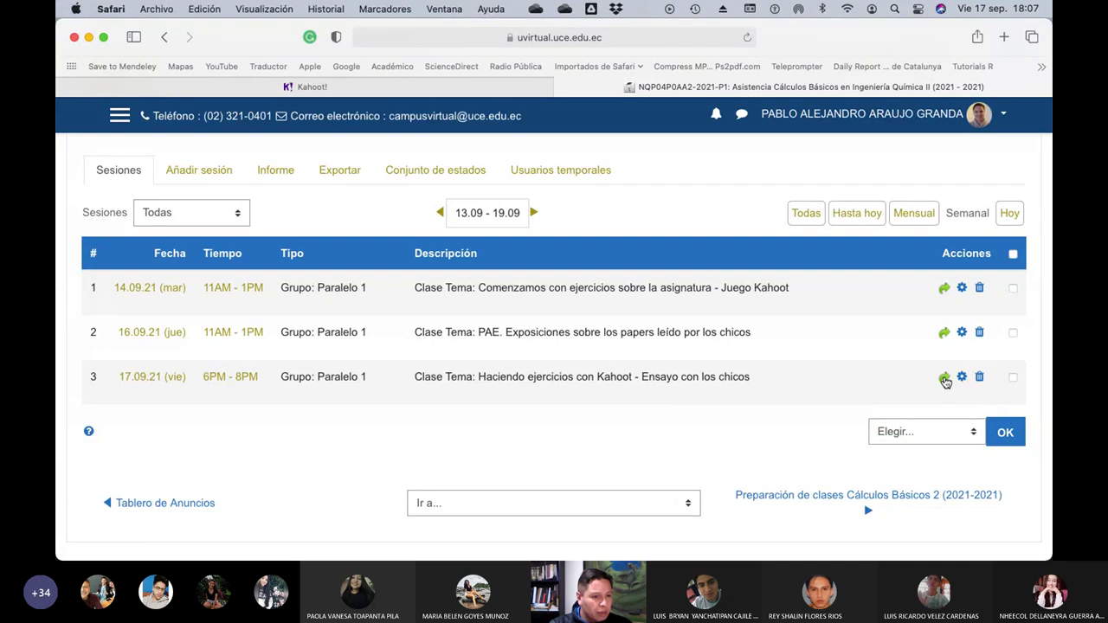
left_click(944, 378)
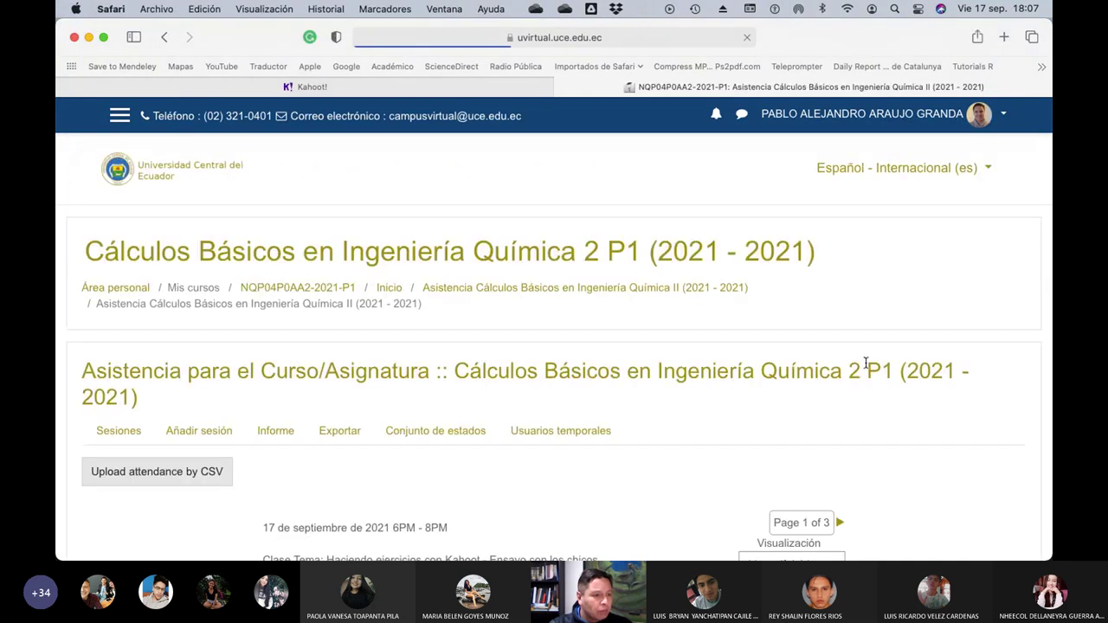
scroll(662, 364, "down", 4)
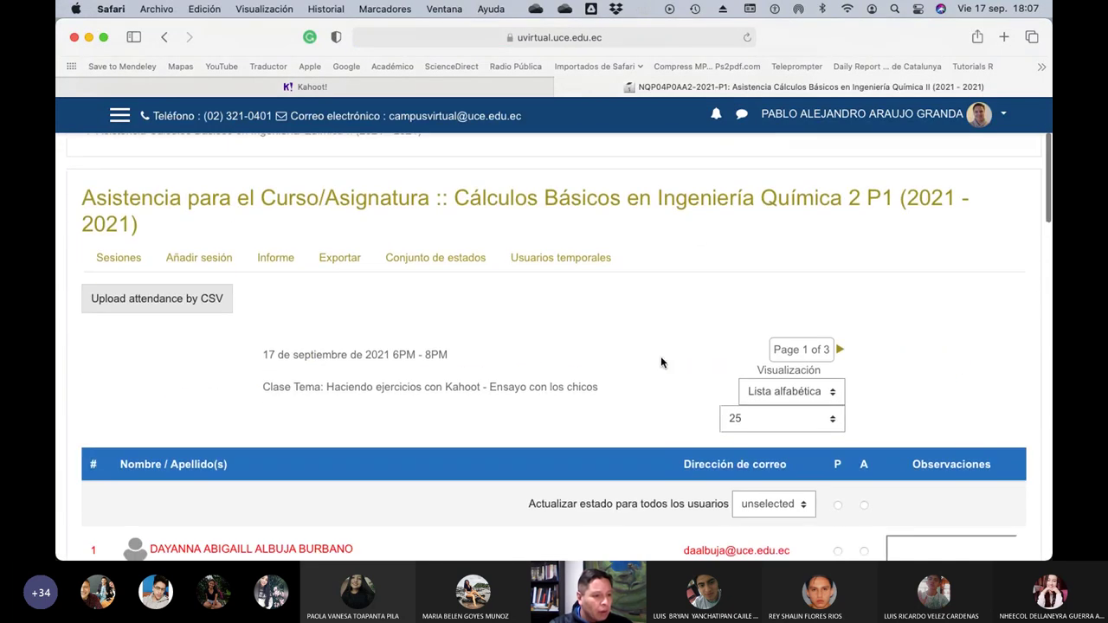
left_click(826, 417)
left_click(793, 398)
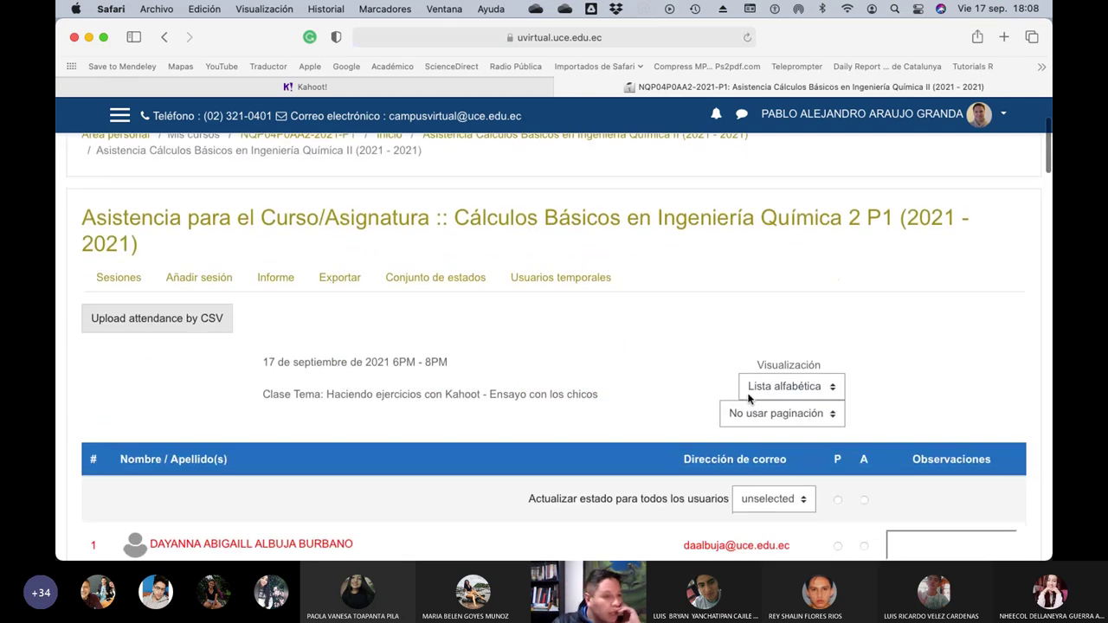
Go through the student list and mark the student in row 22 as absent (A)
scroll(749, 400, "down", 8)
scroll(751, 404, "down", 6)
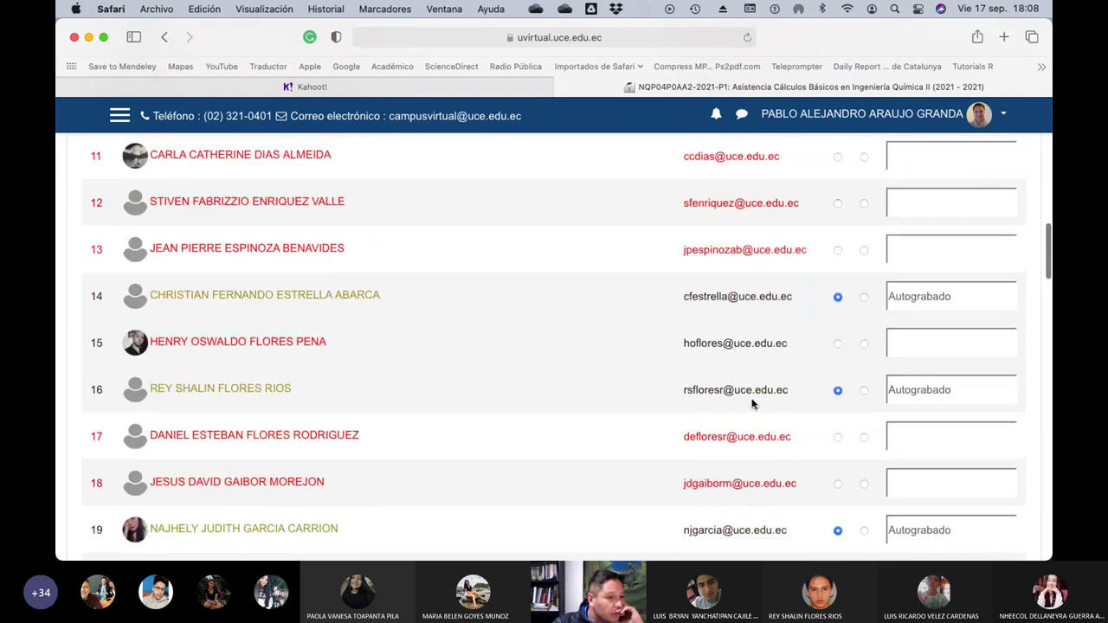
scroll(751, 404, "down", 4)
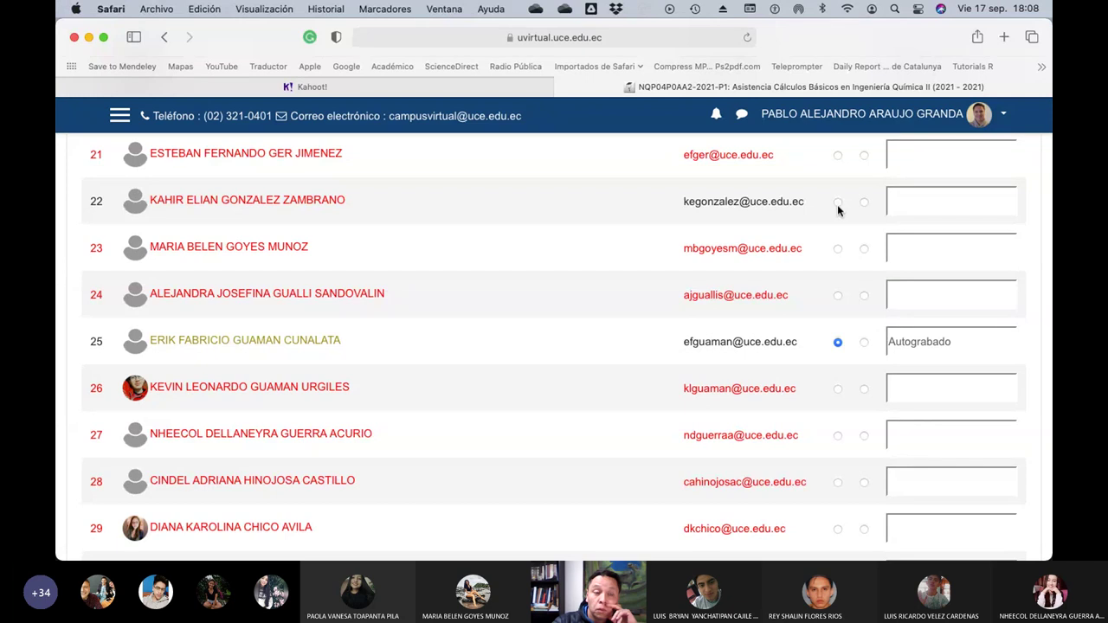
scroll(833, 234, "down", 8)
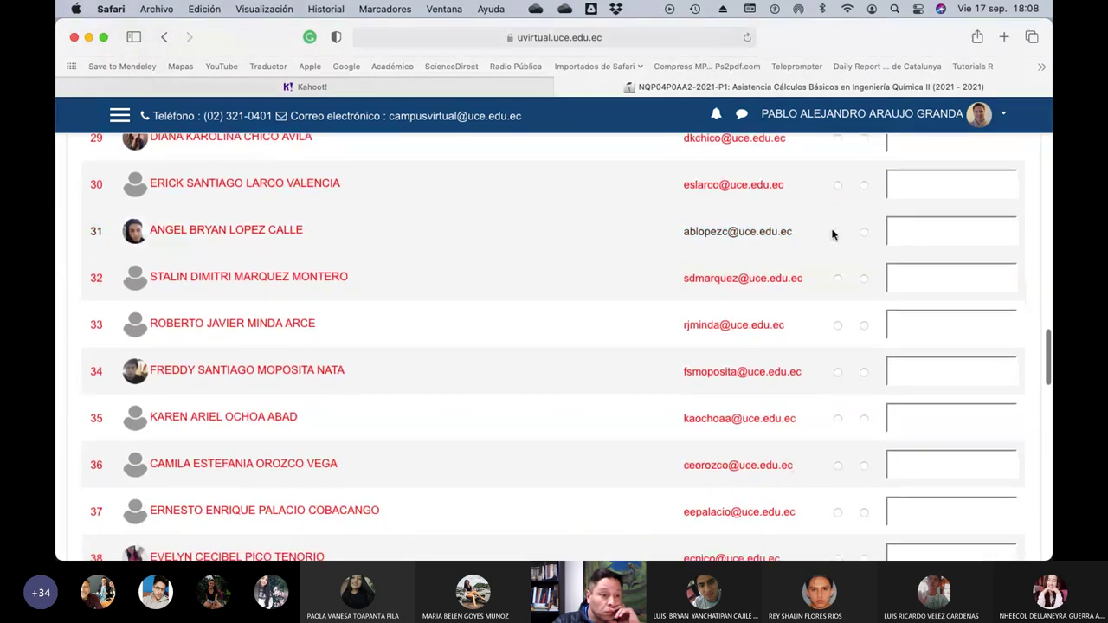
scroll(832, 234, "down", 10)
scroll(833, 234, "up", 20)
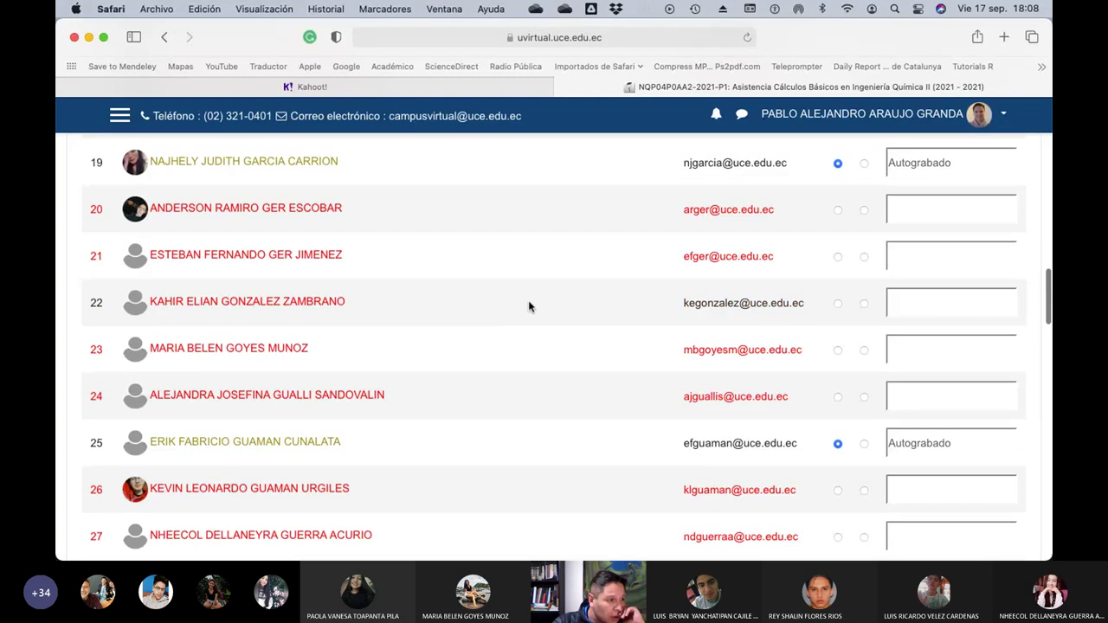
left_click(863, 304)
Mark the students in rows 32 and 35 as present (P)
scroll(730, 324, "down", 10)
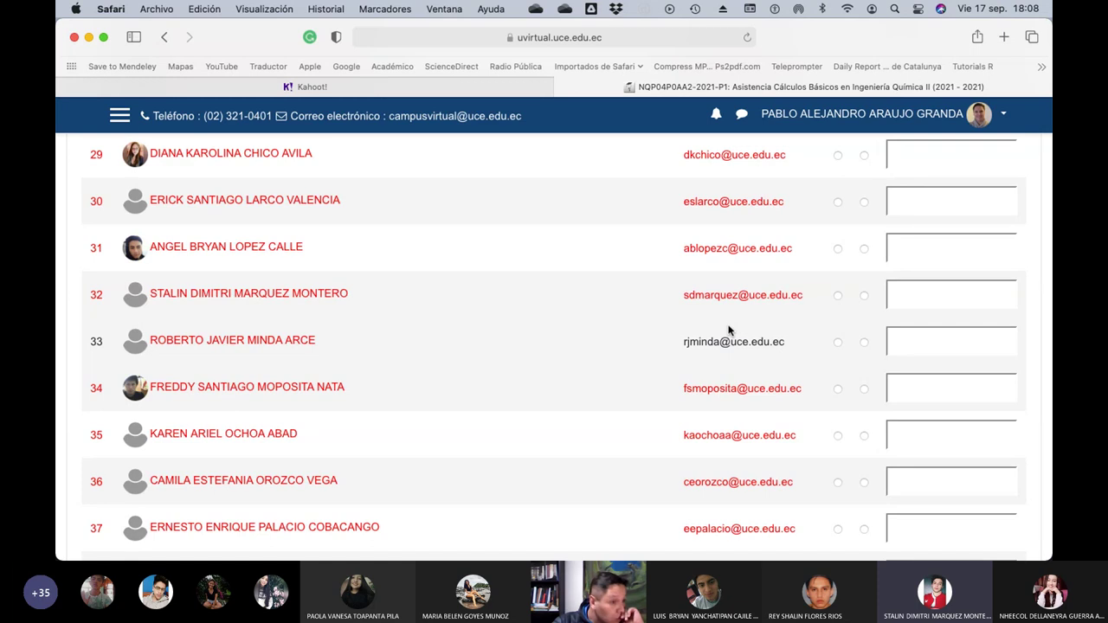
left_click(838, 296)
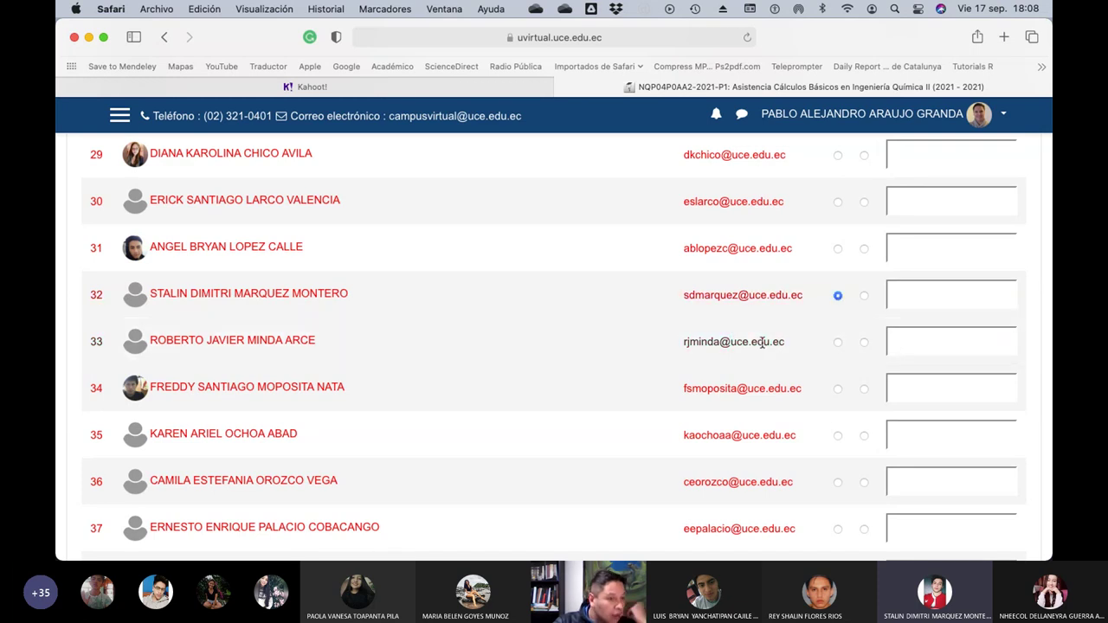
scroll(762, 347, "down", 3)
scroll(762, 346, "down", 2)
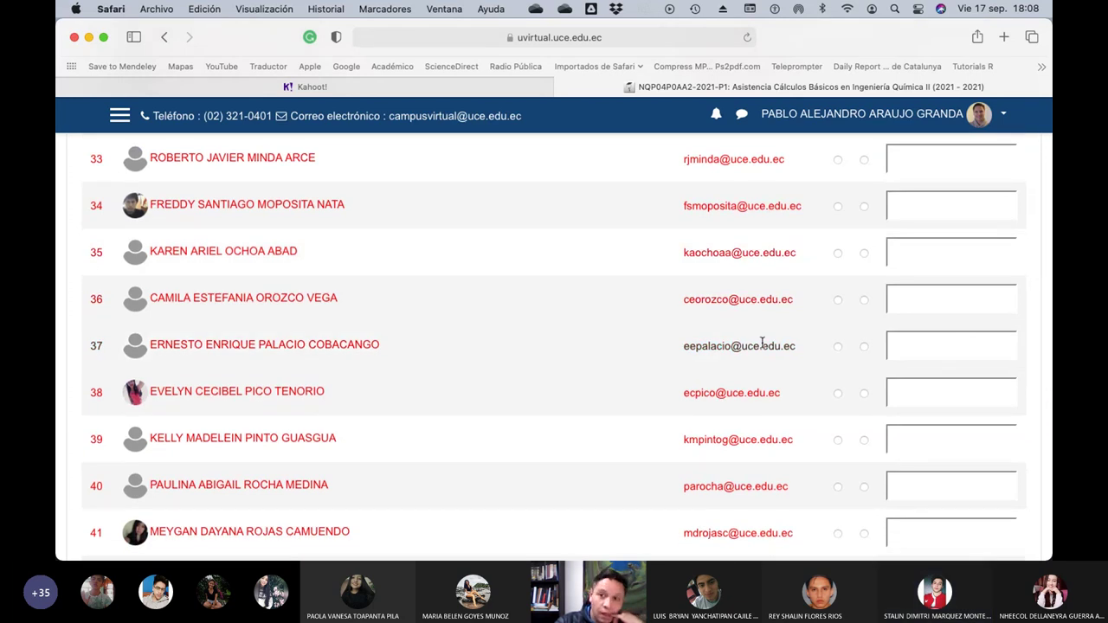
left_click(837, 252)
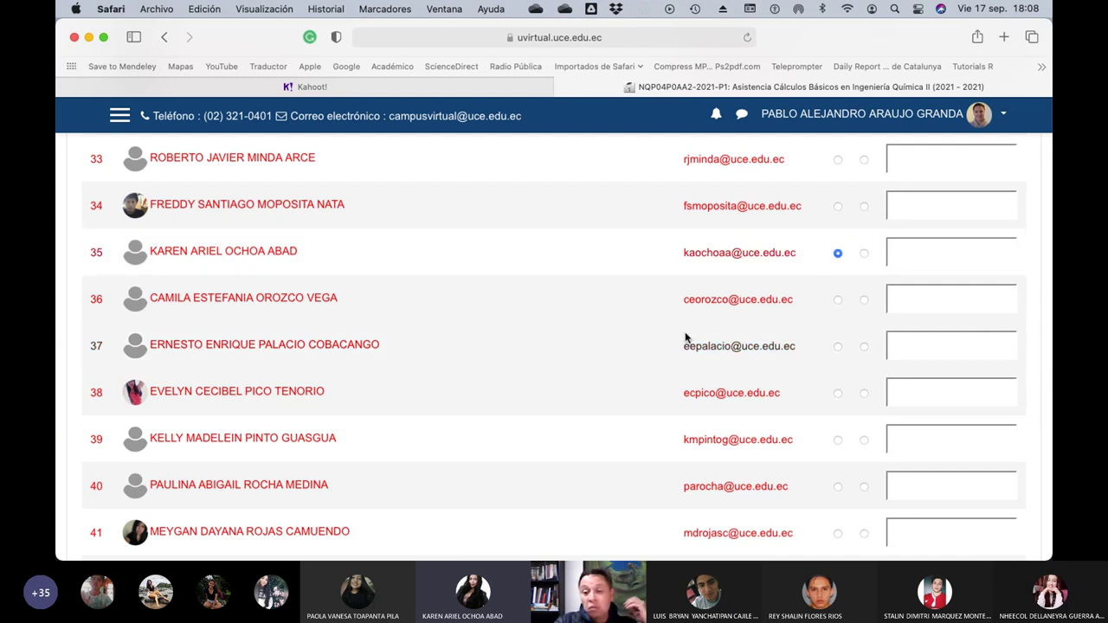
Mark the students in rows 43 and 49 as present (P)
scroll(688, 338, "down", 3)
scroll(688, 337, "down", 7)
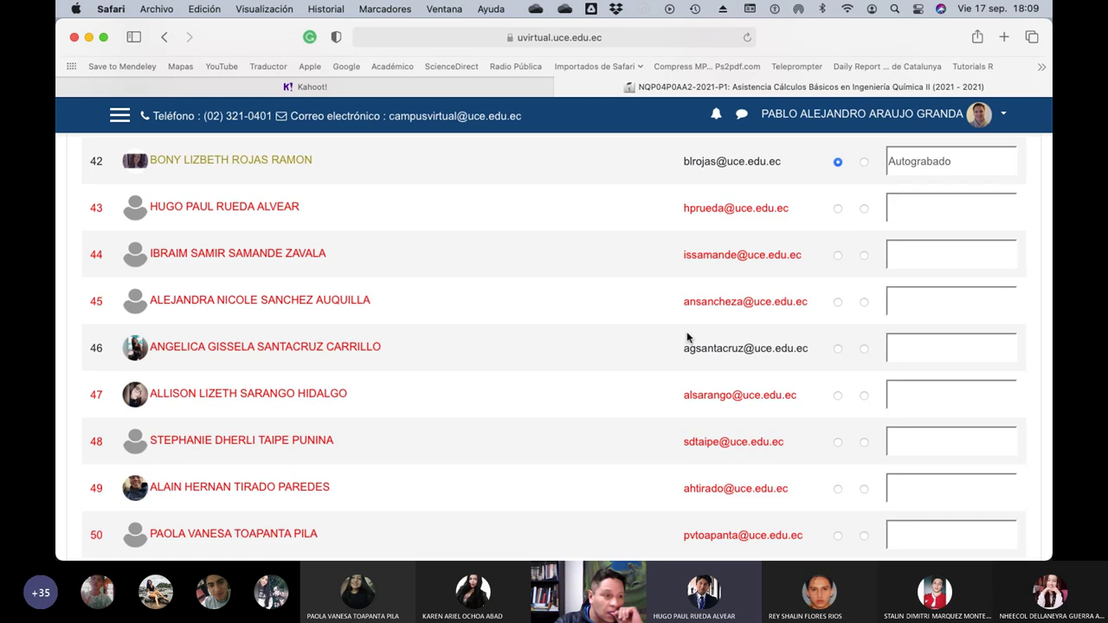
left_click(836, 208)
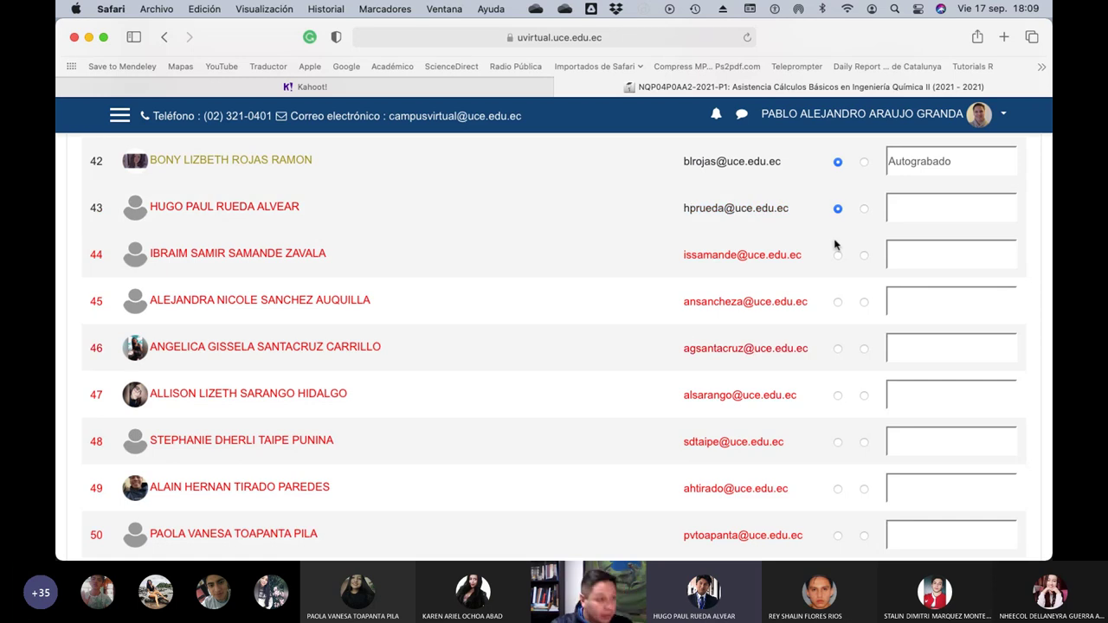
scroll(833, 245, "down", 3)
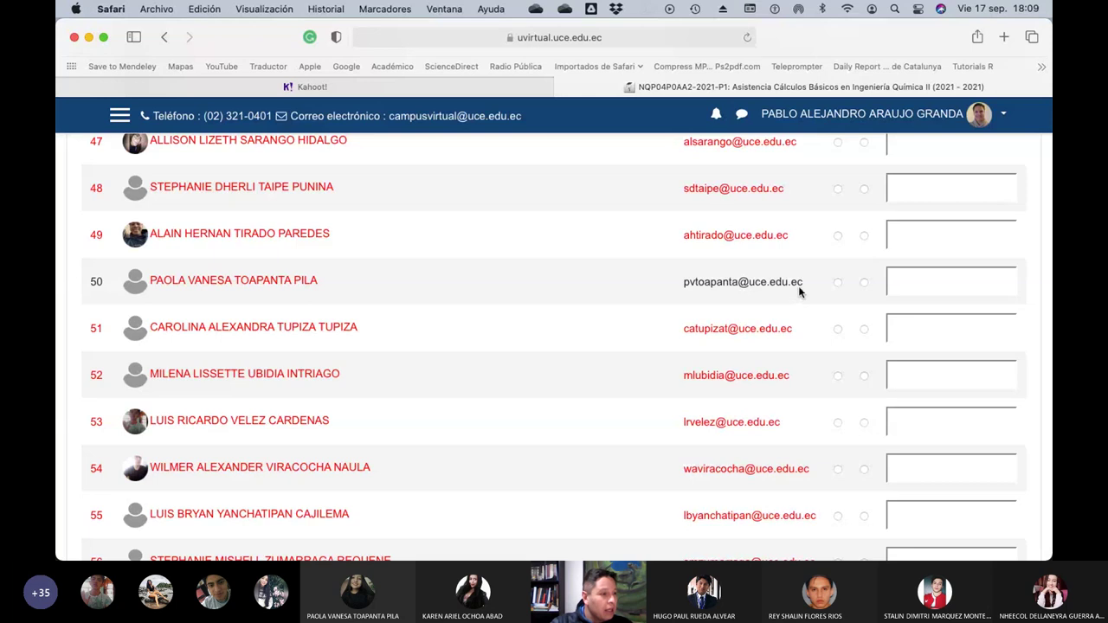
scroll(828, 267, "up", 1)
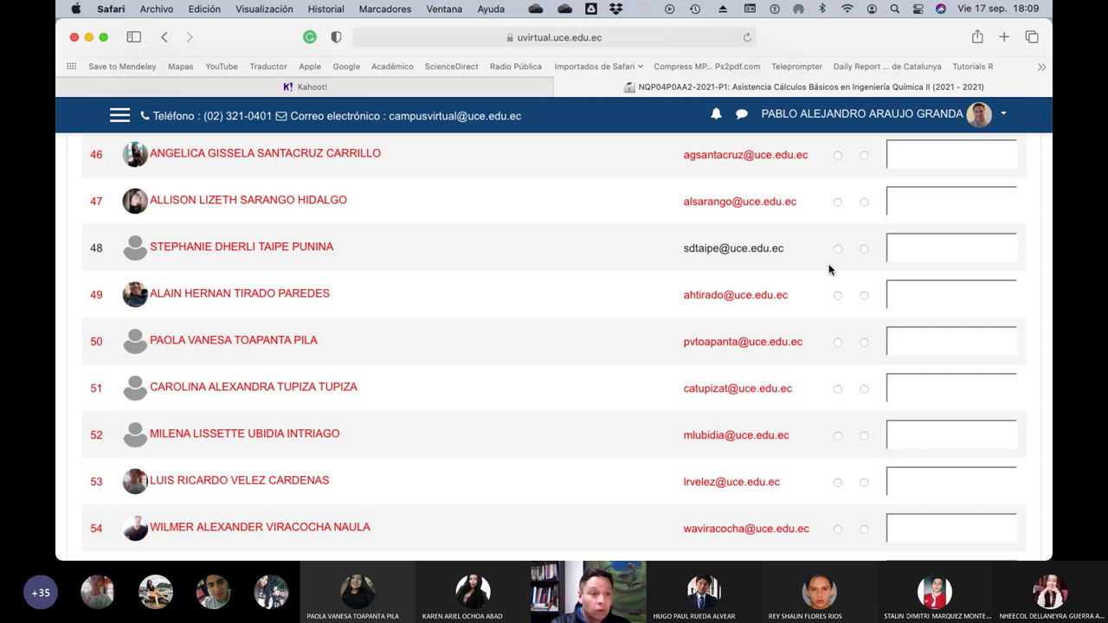
left_click(837, 295)
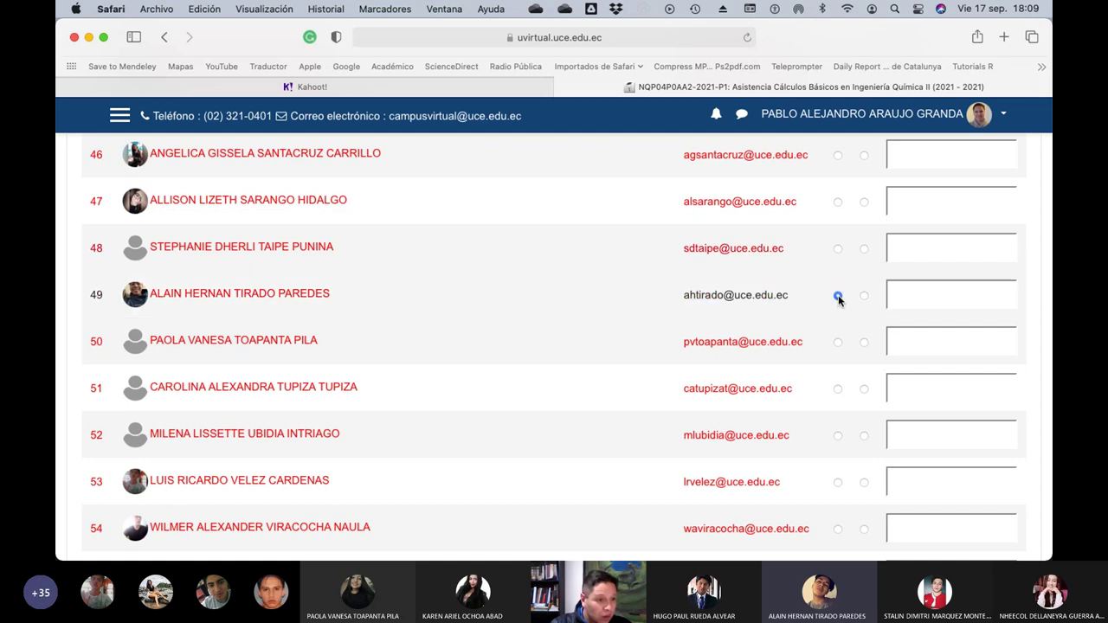
scroll(776, 326, "down", 3)
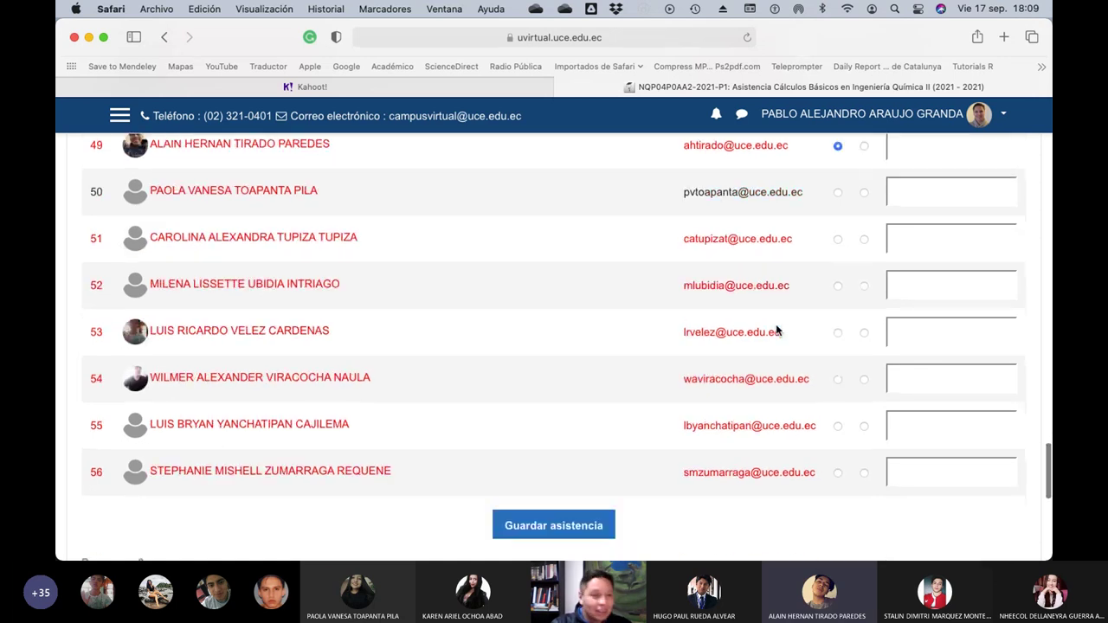
scroll(776, 330, "up", 1)
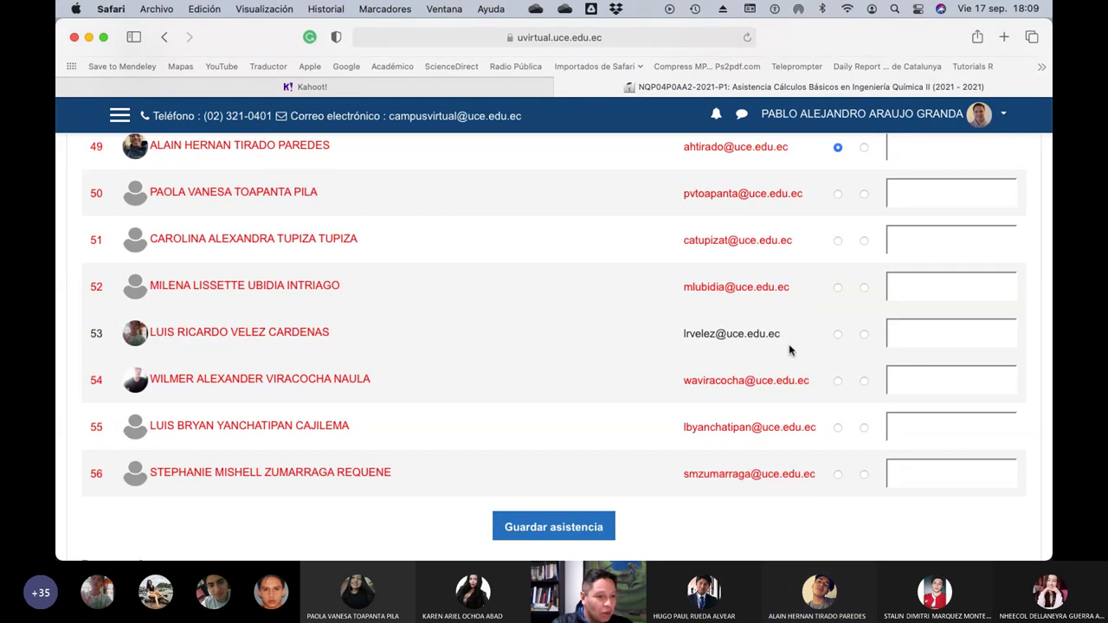
Mark the student in row 54 as present (P), save the attendance and dismiss the notification
left_click(836, 381)
left_click(580, 529)
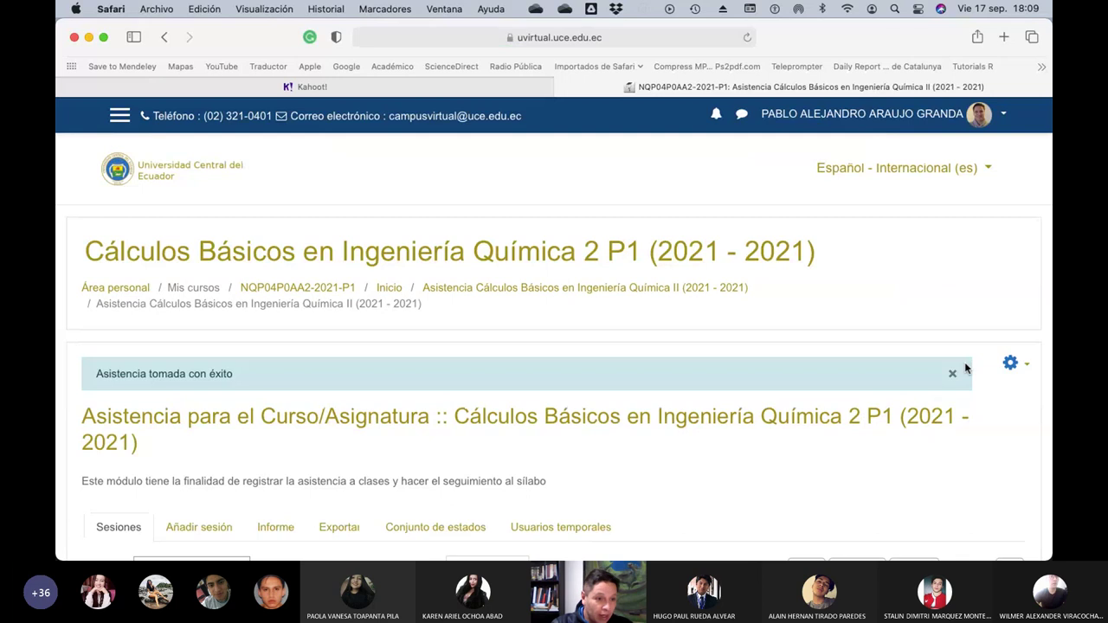
left_click(952, 373)
Reopen attendance for the 17.09.21 6PM - 8PM session and show all students without pagination
scroll(615, 361, "down", 5)
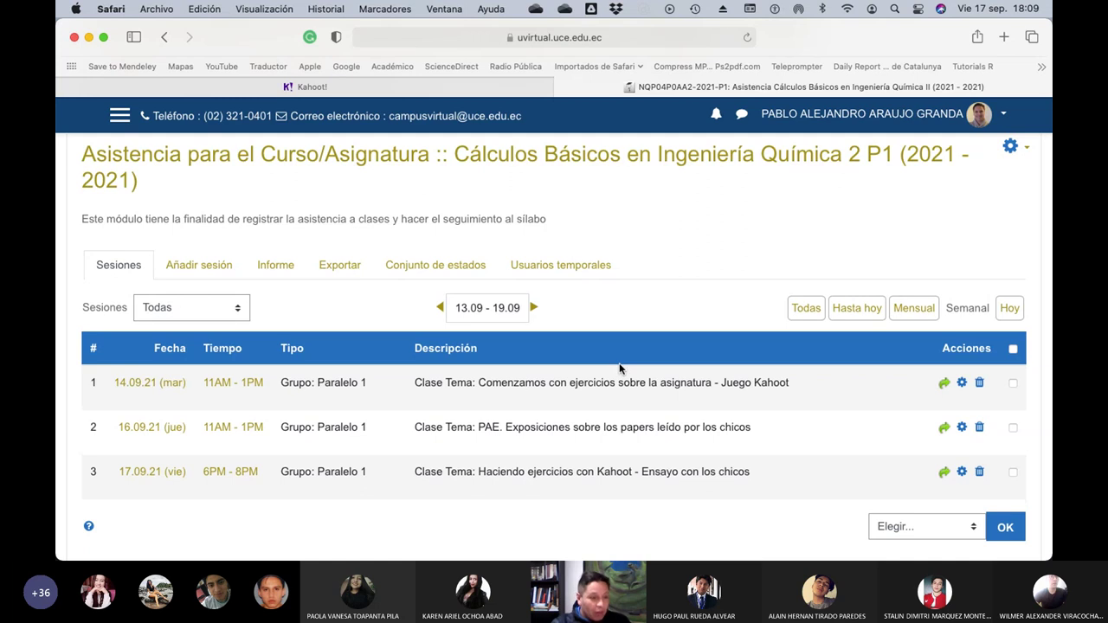
left_click(942, 471)
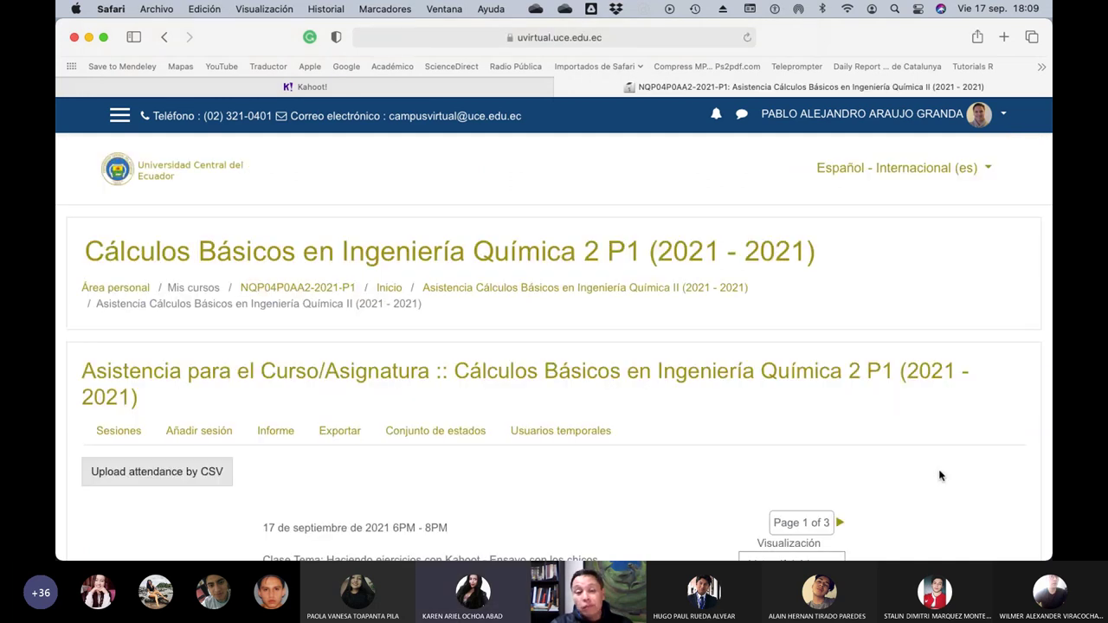
scroll(787, 437, "down", 2)
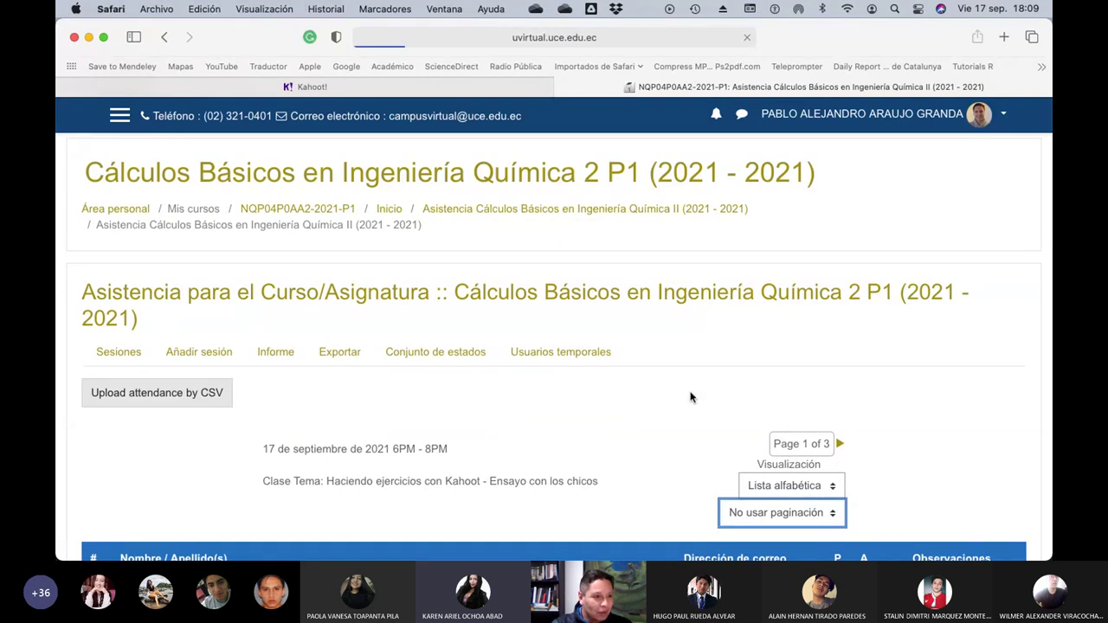
scroll(692, 398, "down", 10)
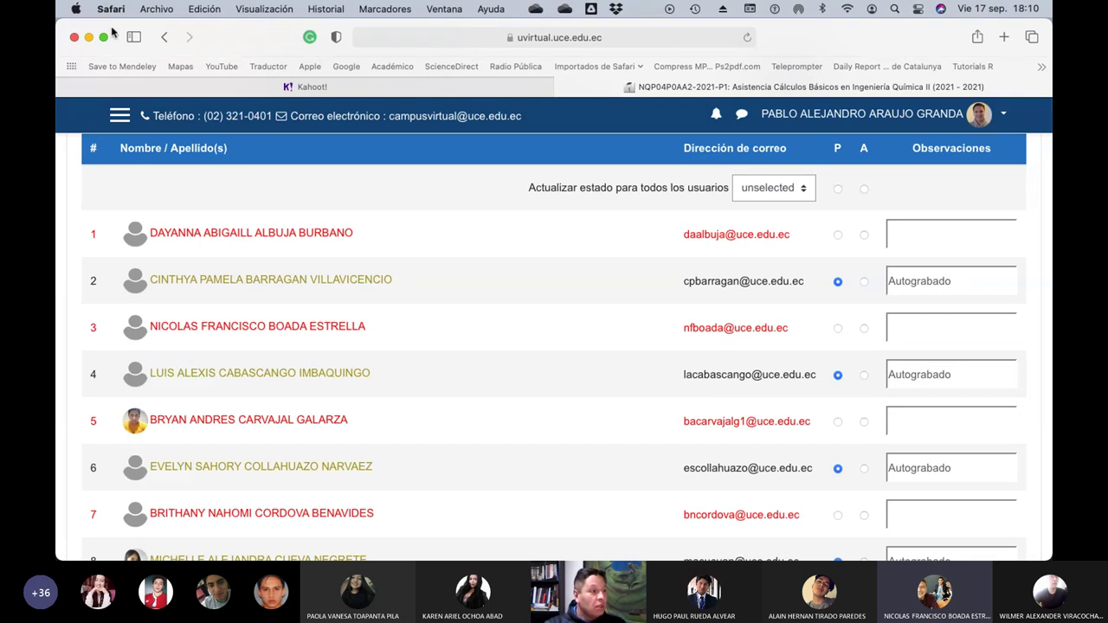
left_click(204, 9)
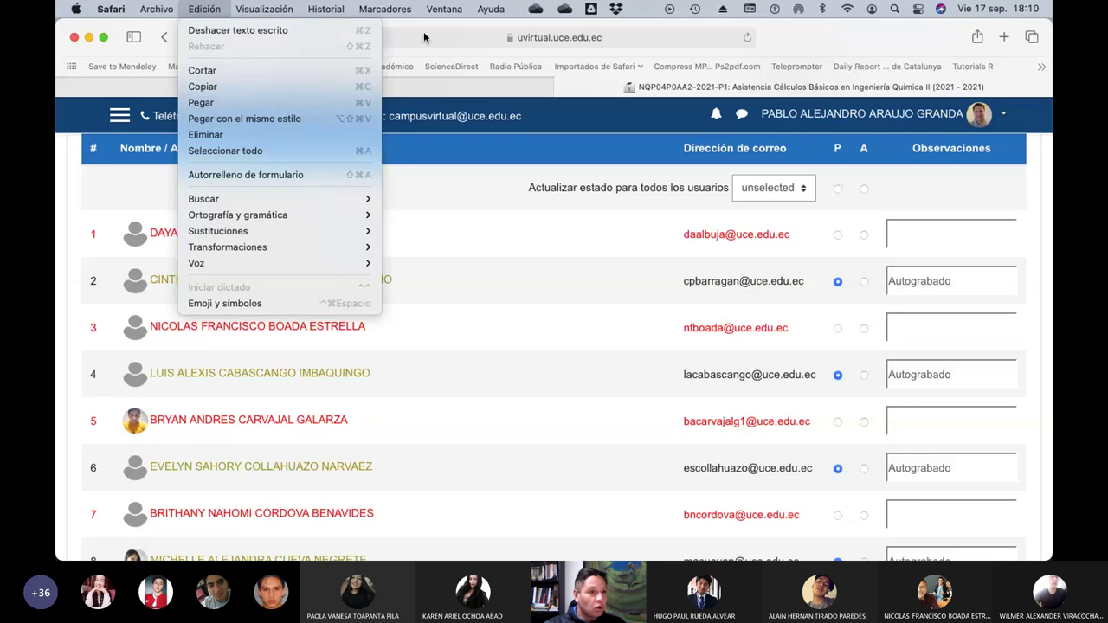
key("Escape")
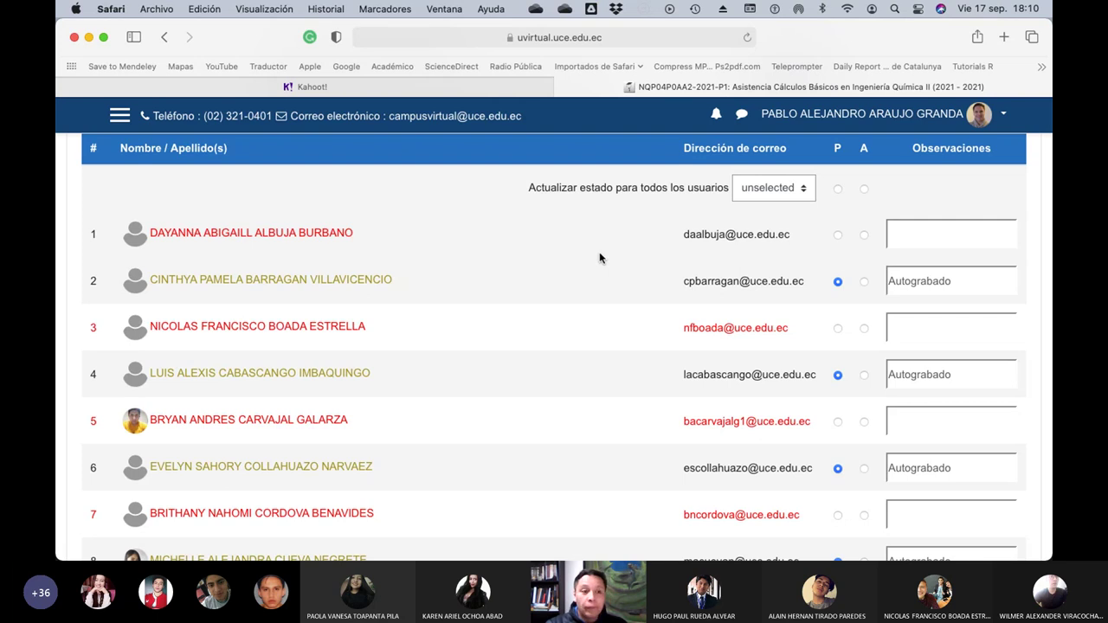
Mark the student in row 1 as absent (A) and the students in rows 3 and 5 as present (P)
left_click(864, 235)
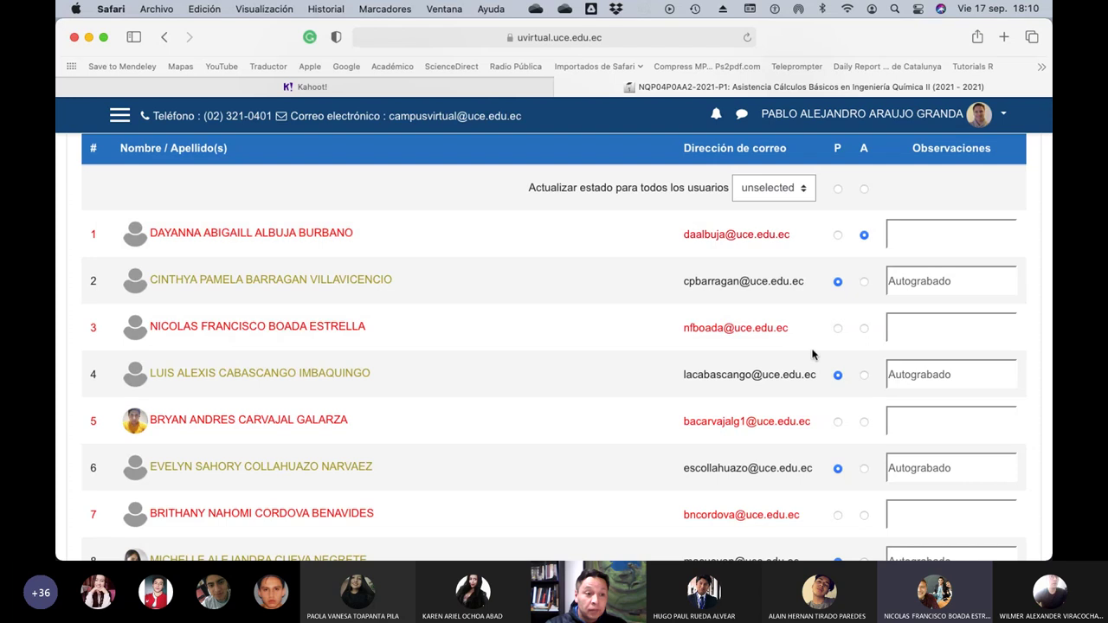
left_click(837, 329)
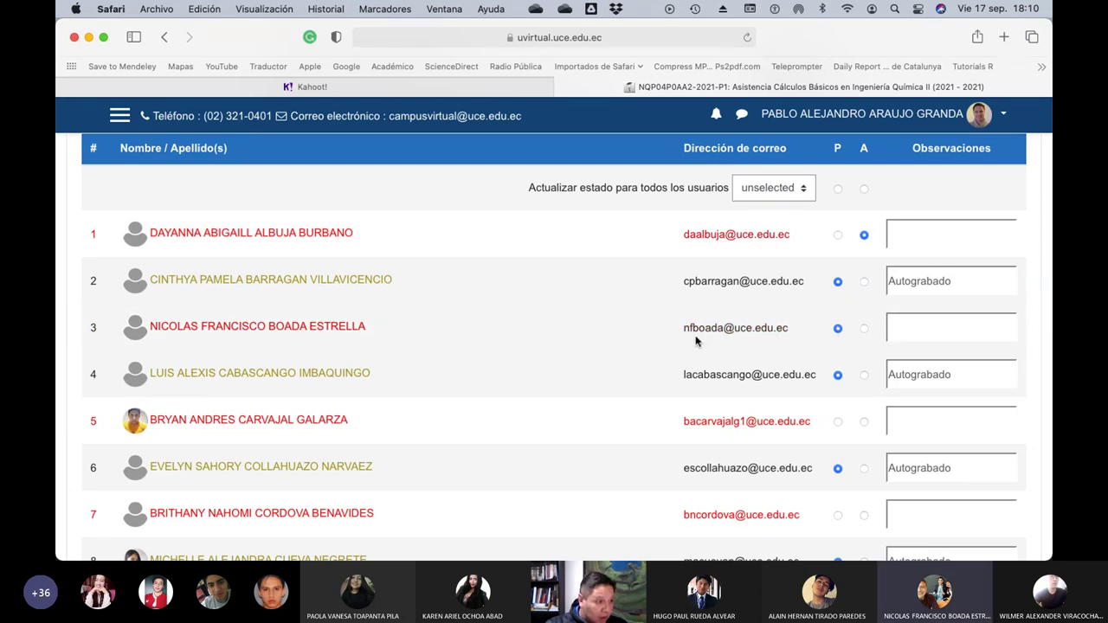
scroll(695, 341, "down", 4)
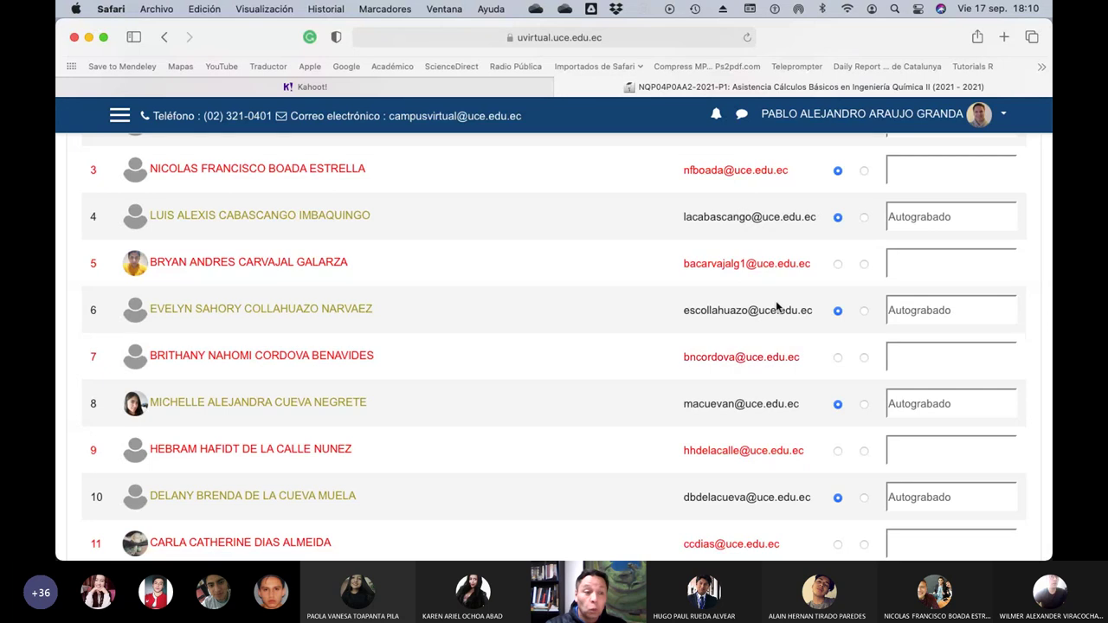
left_click(864, 264)
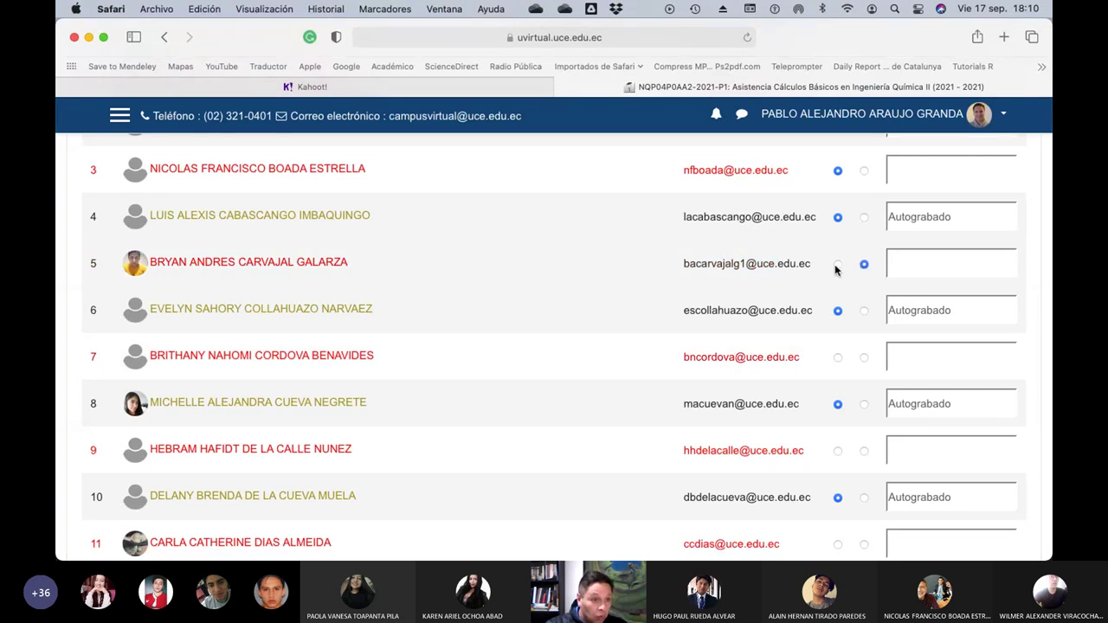
left_click(837, 265)
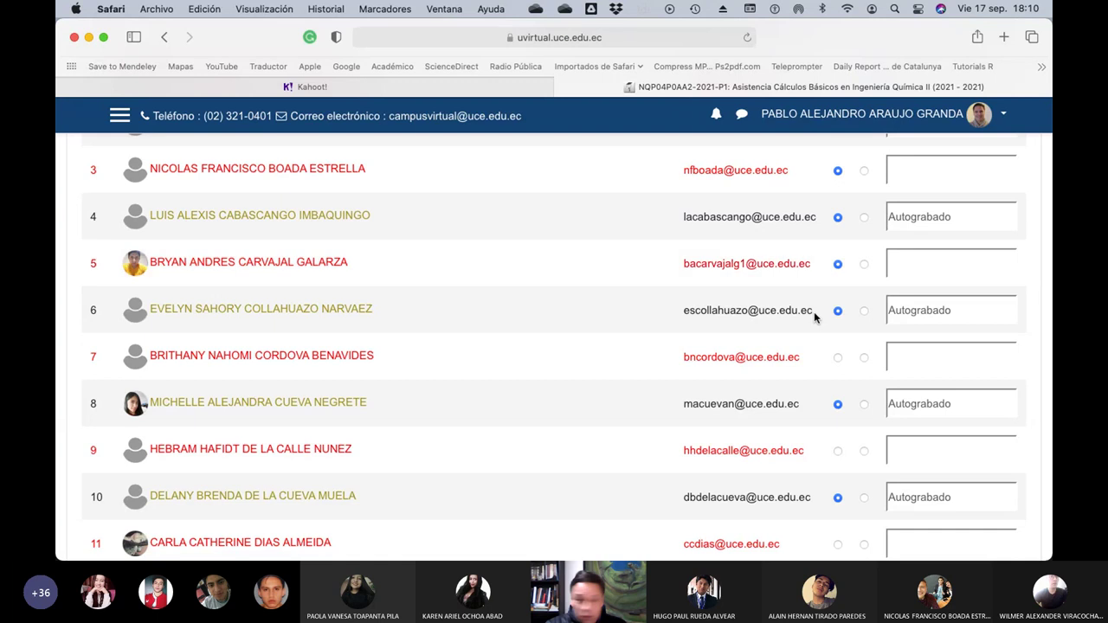
Mark the students in rows 7 and 9 as present (P)
scroll(808, 346, "down", 3)
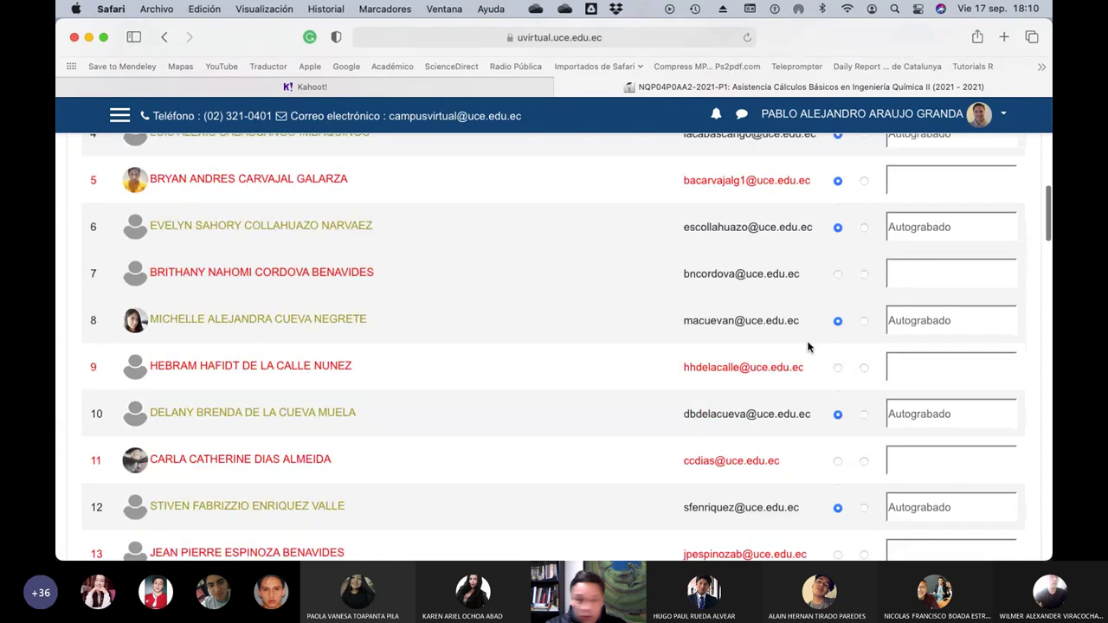
left_click(838, 262)
scroll(571, 316, "down", 2)
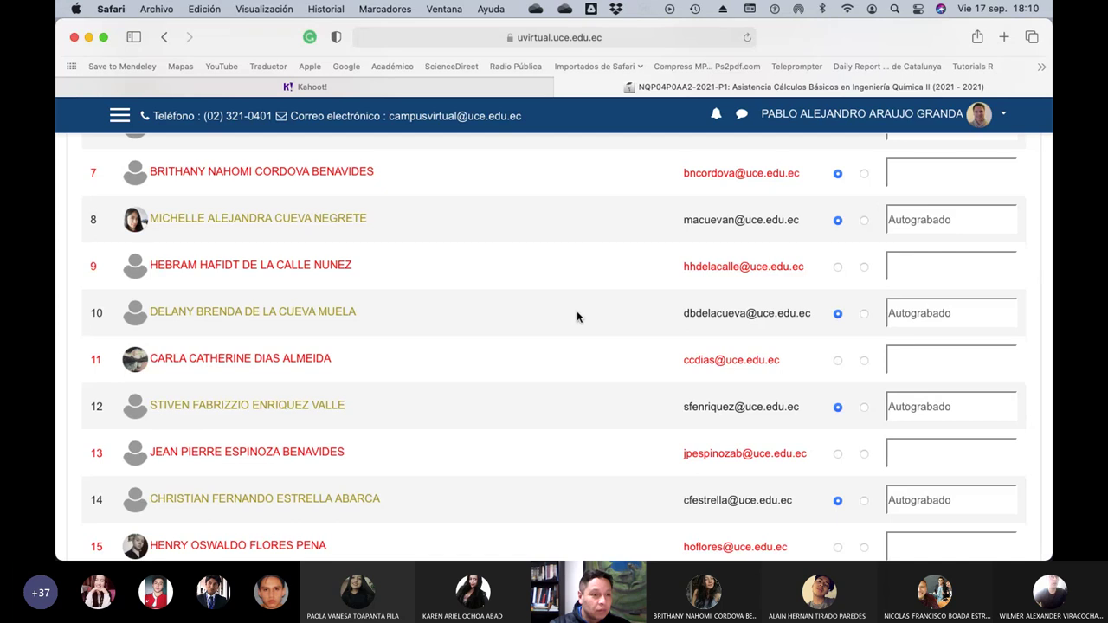
left_click(837, 267)
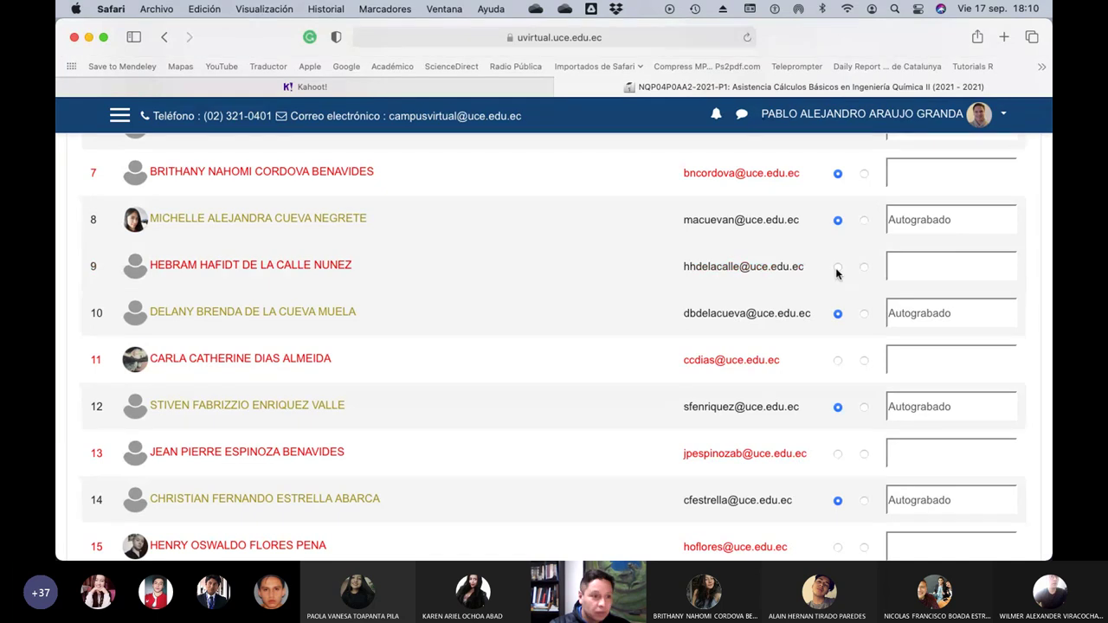
Mark the students in rows 11 and 13 as present (P)
scroll(514, 346, "down", 2)
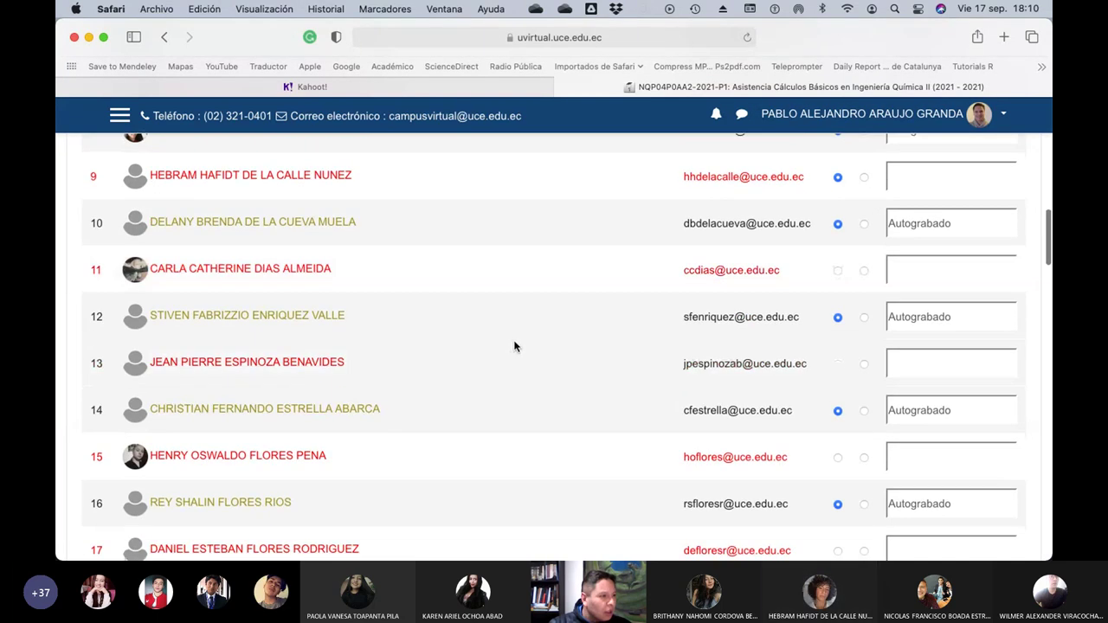
left_click(838, 271)
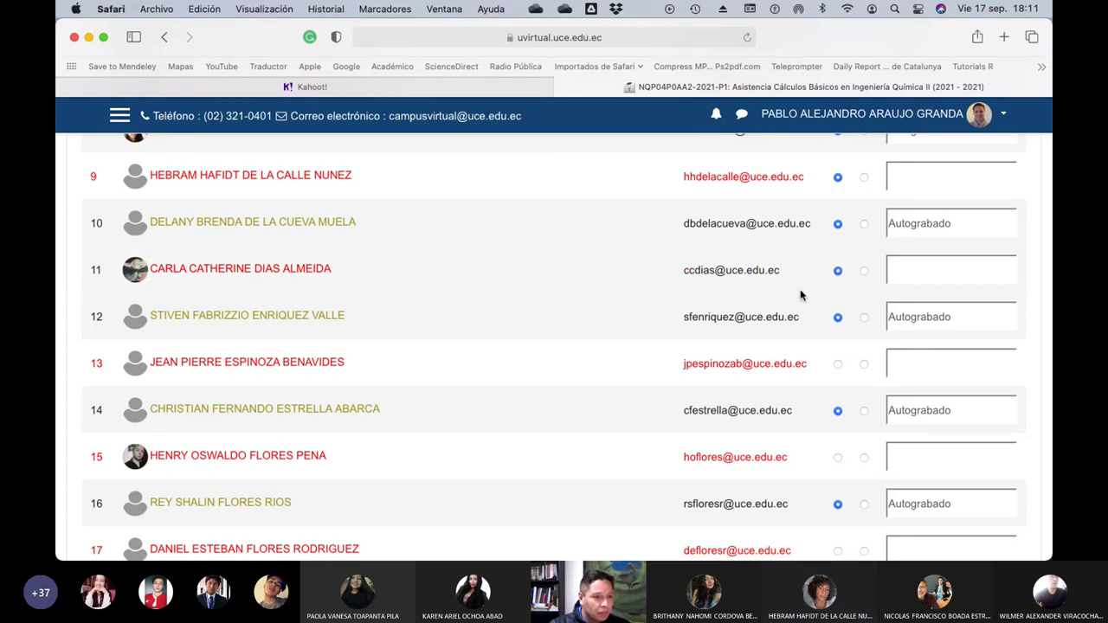
scroll(473, 334, "down", 3)
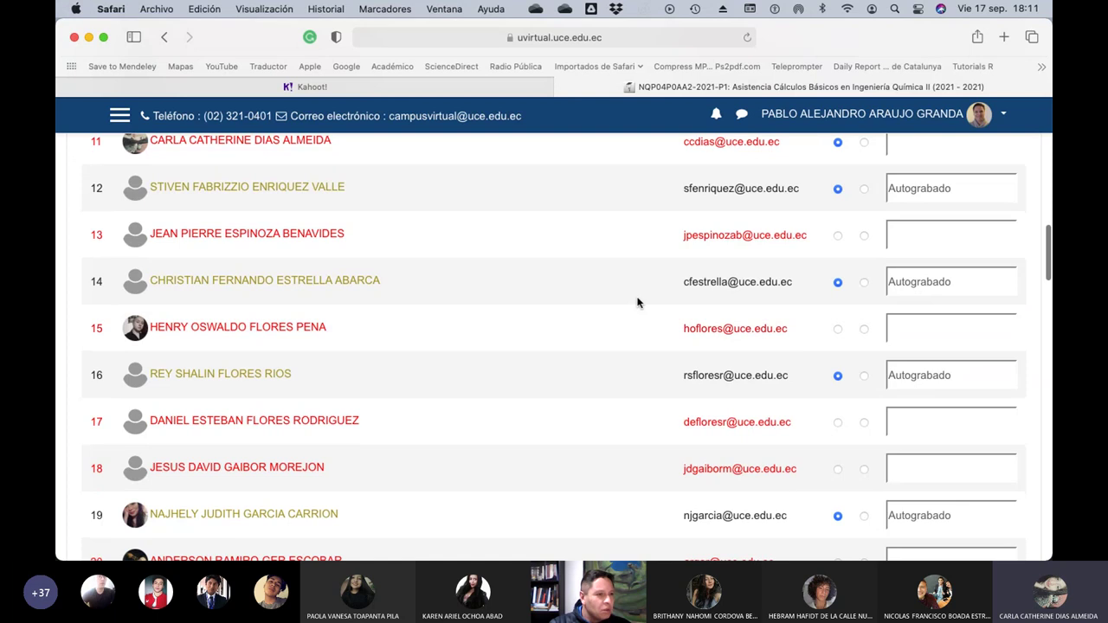
left_click(838, 237)
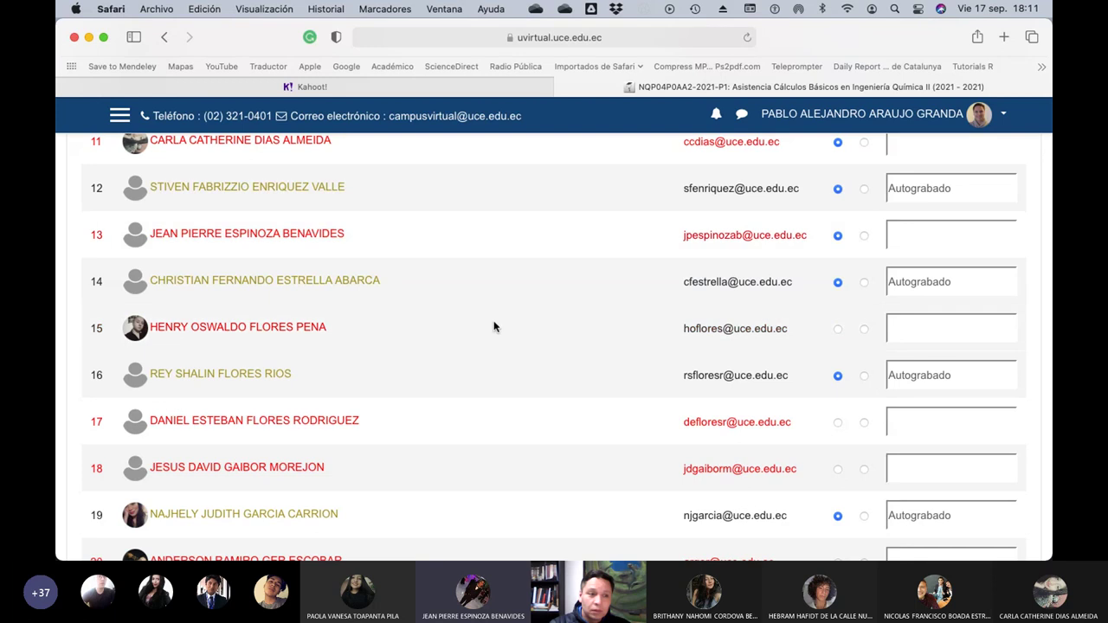
Mark the students in rows 15 and 17 as present (P) and the student in row 18 as absent (A)
scroll(495, 324, "down", 3)
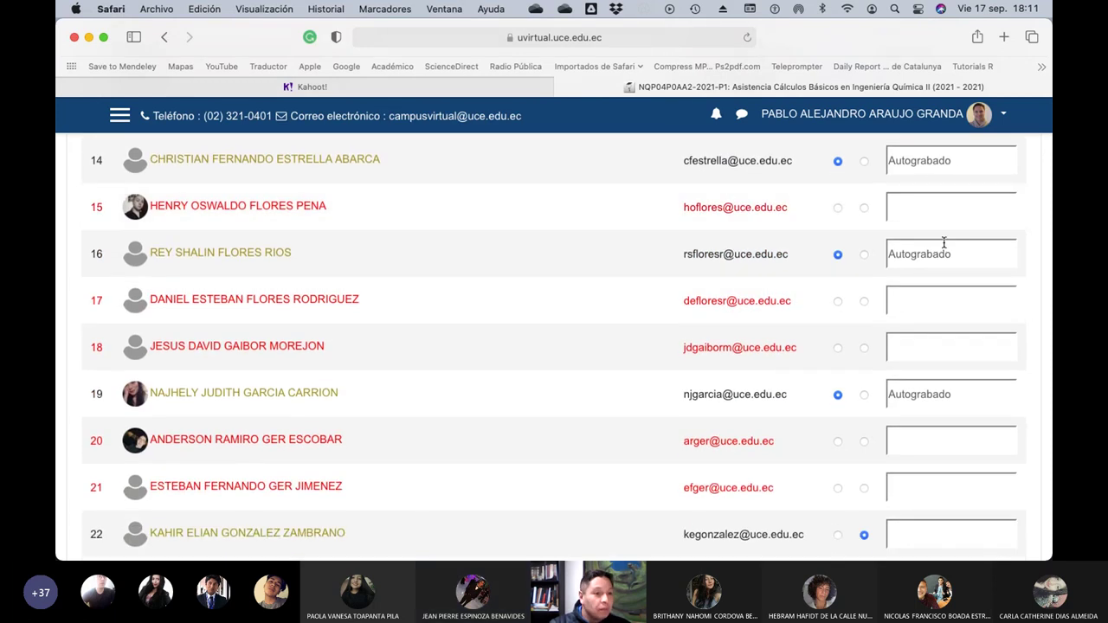
left_click(836, 208)
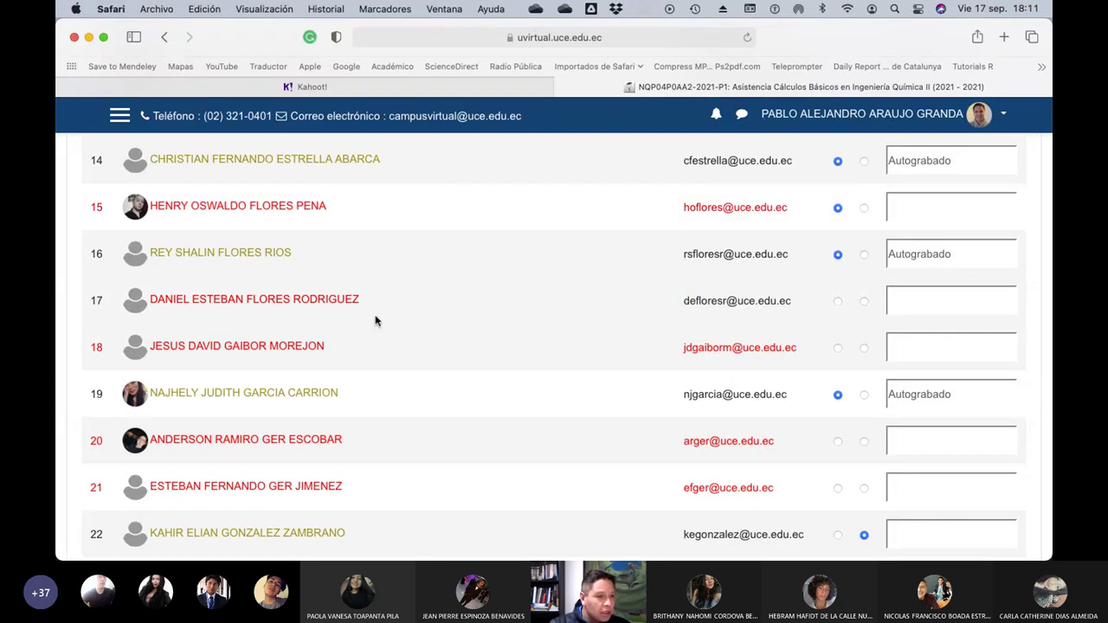
left_click(837, 302)
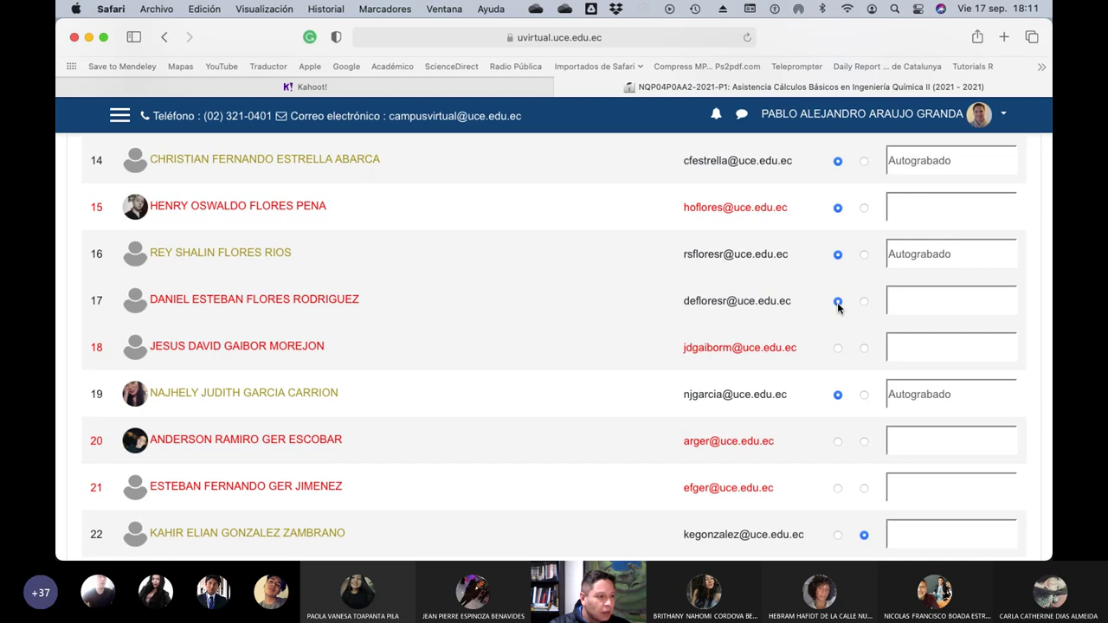
left_click(863, 348)
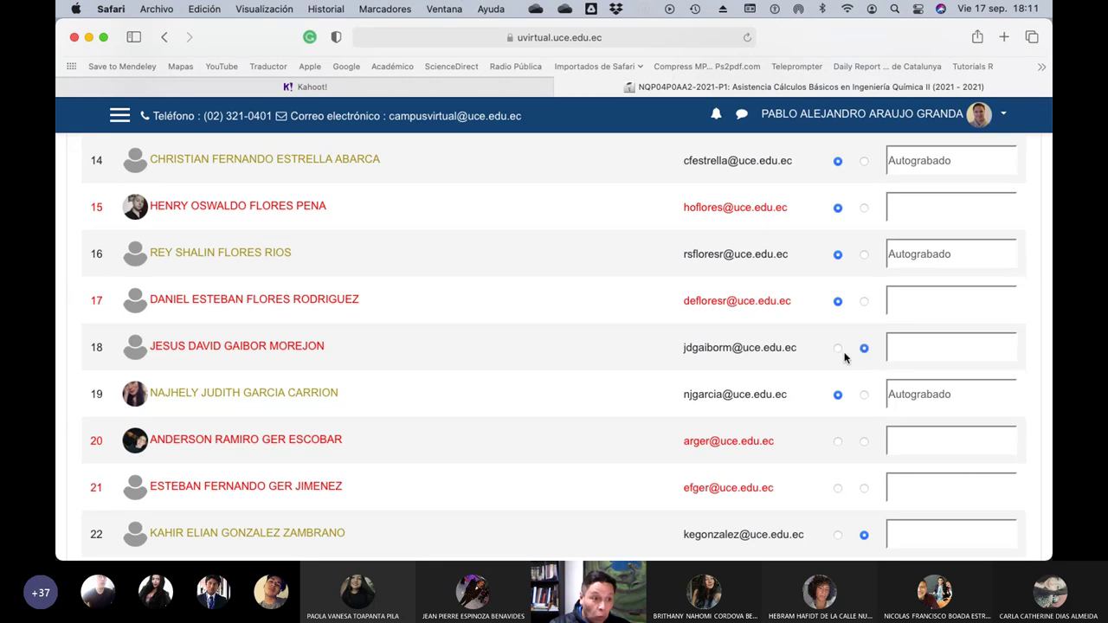
Mark the student in row 20 as absent (A) and the students in rows 21 and 23 as present (P)
scroll(712, 365, "down", 3)
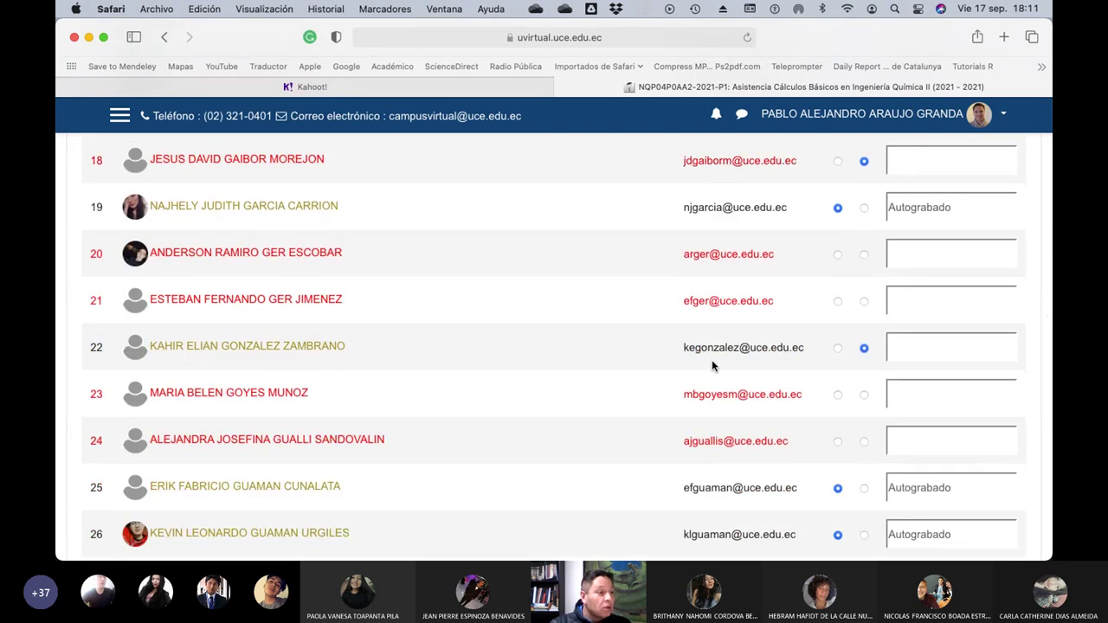
left_click(864, 255)
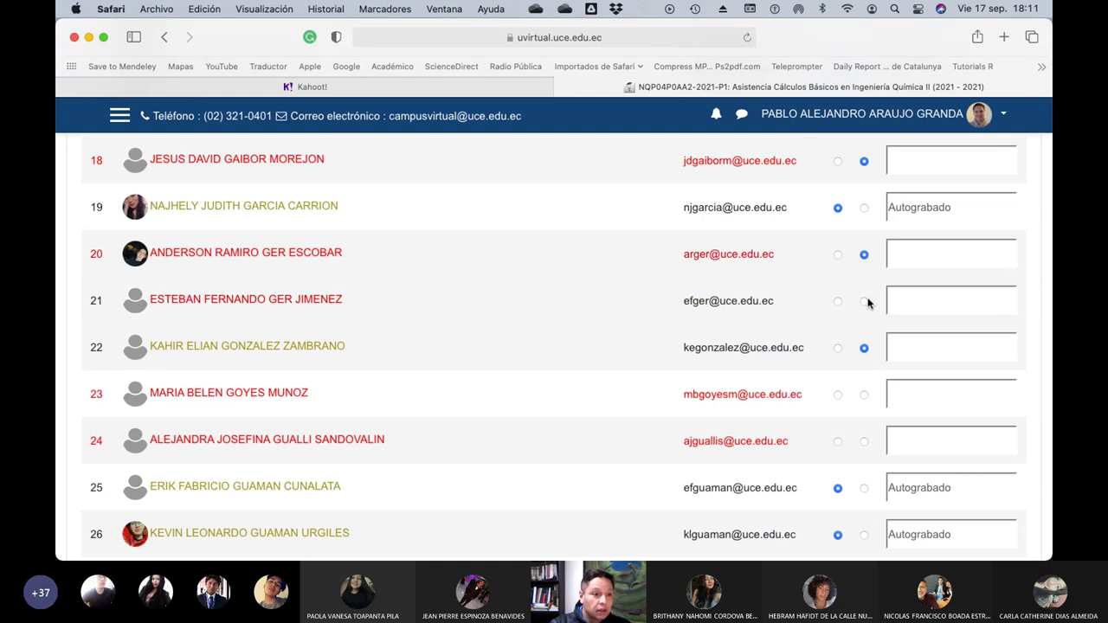
scroll(868, 303, "up", 1)
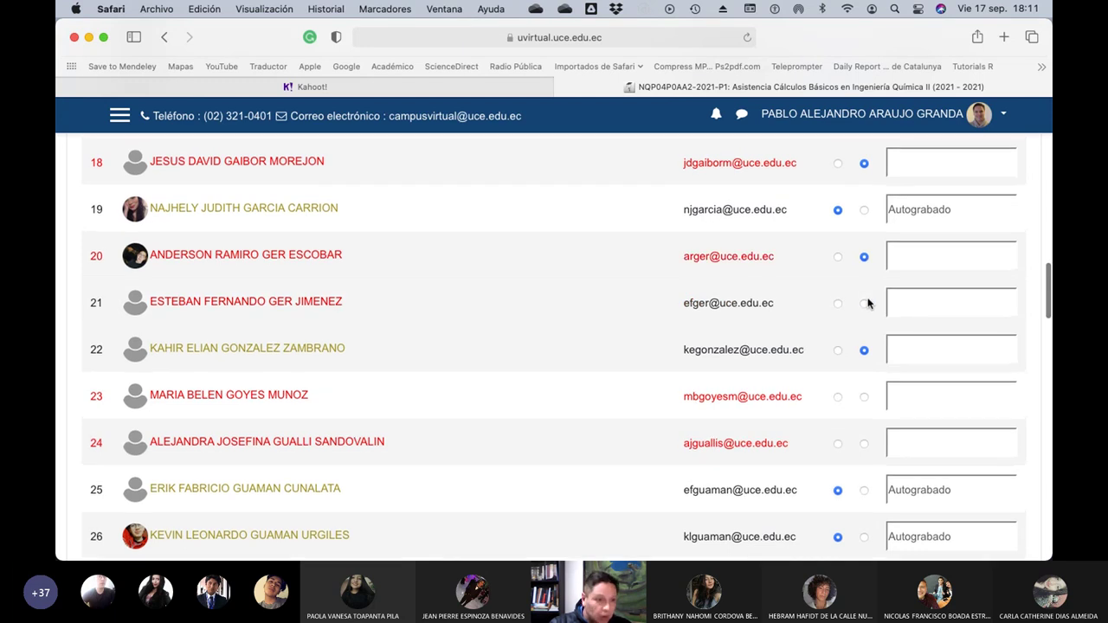
scroll(768, 362, "down", 2)
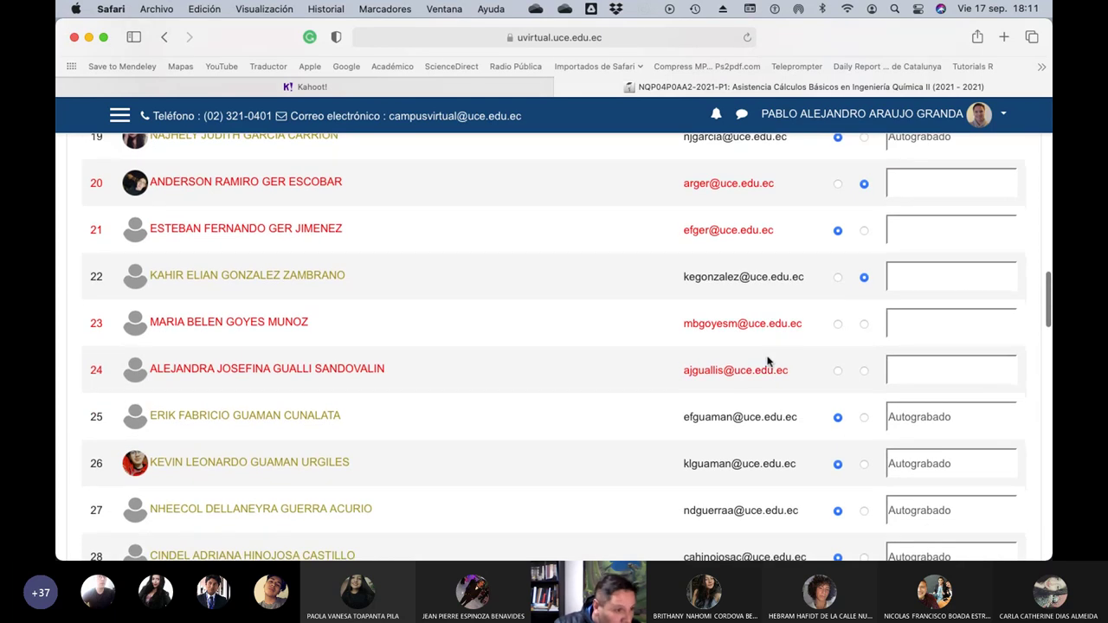
scroll(768, 362, "down", 1)
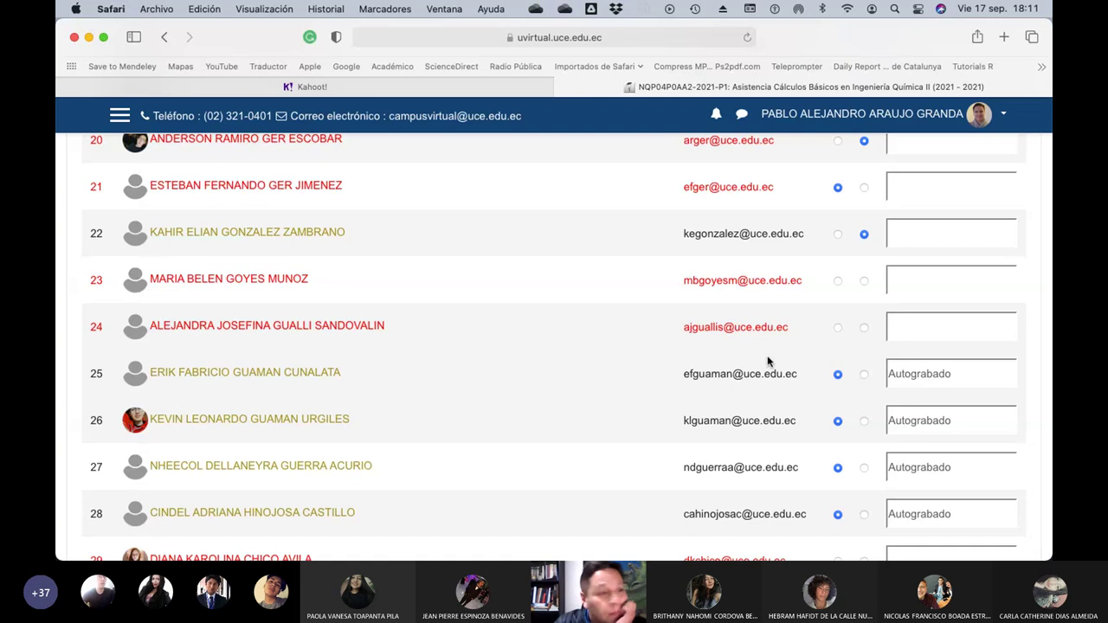
left_click(837, 281)
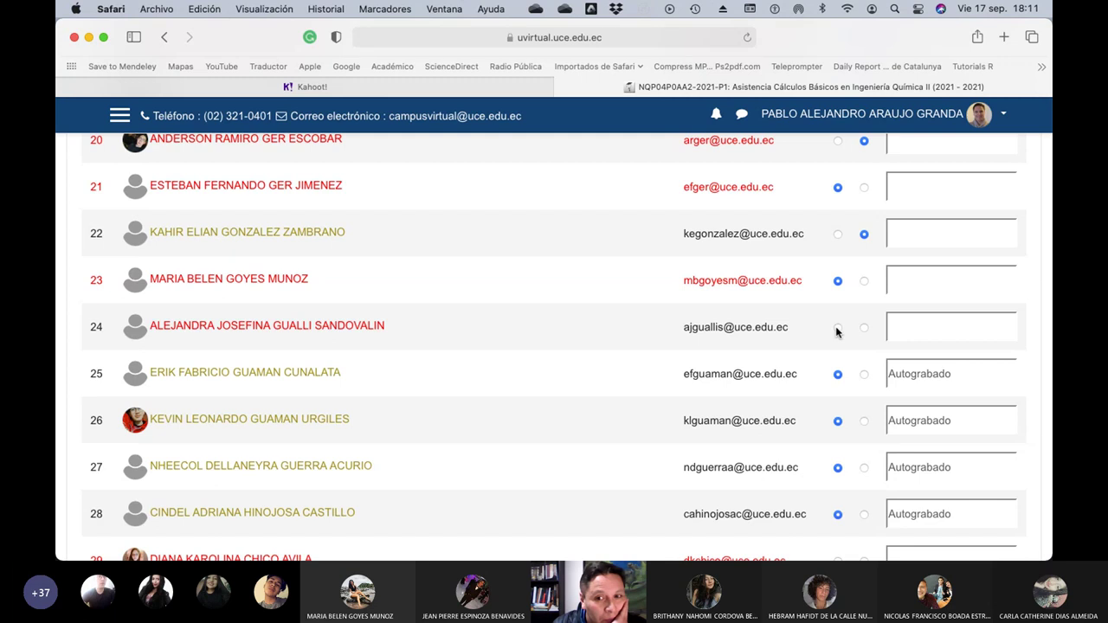
Mark the students in rows 29 and 31 as absent (A) and the student in row 30 as present (P)
scroll(835, 331, "down", 5)
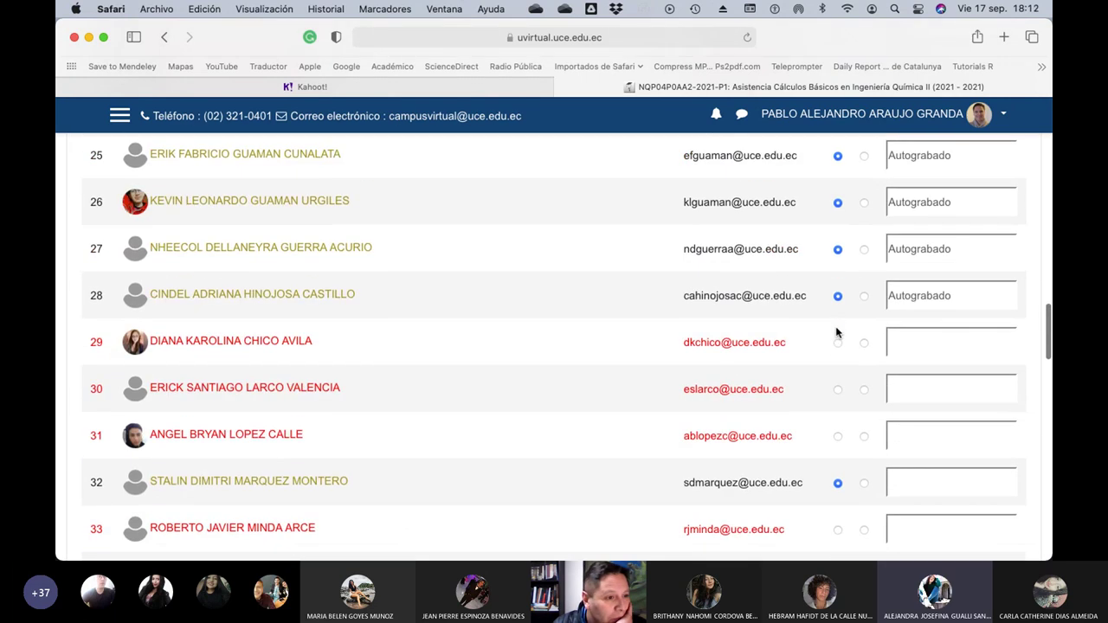
scroll(836, 332, "down", 1)
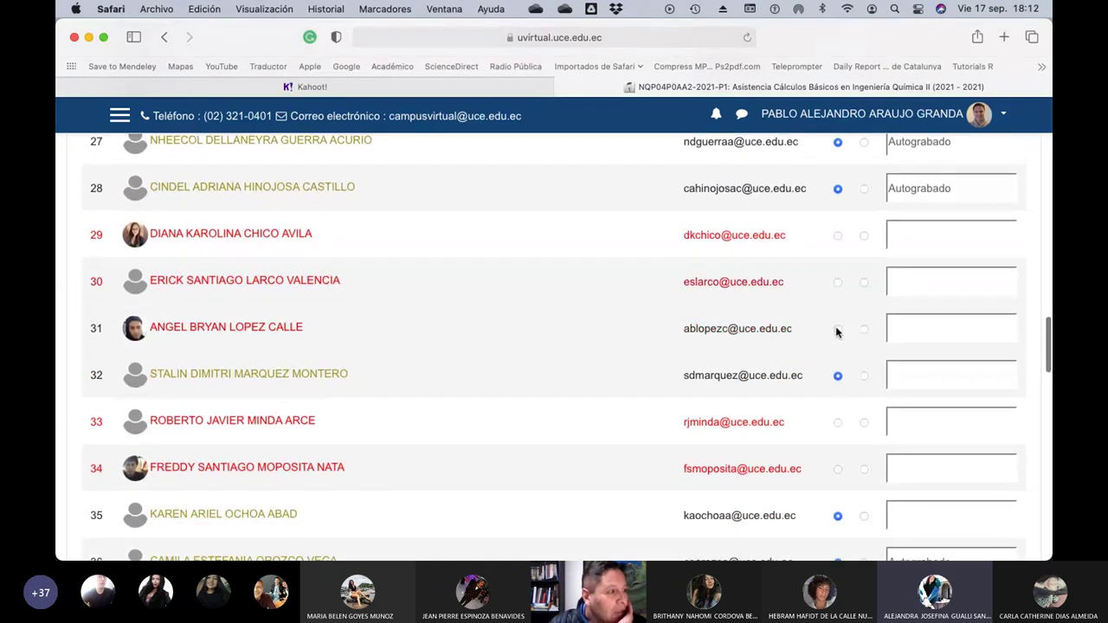
left_click(863, 236)
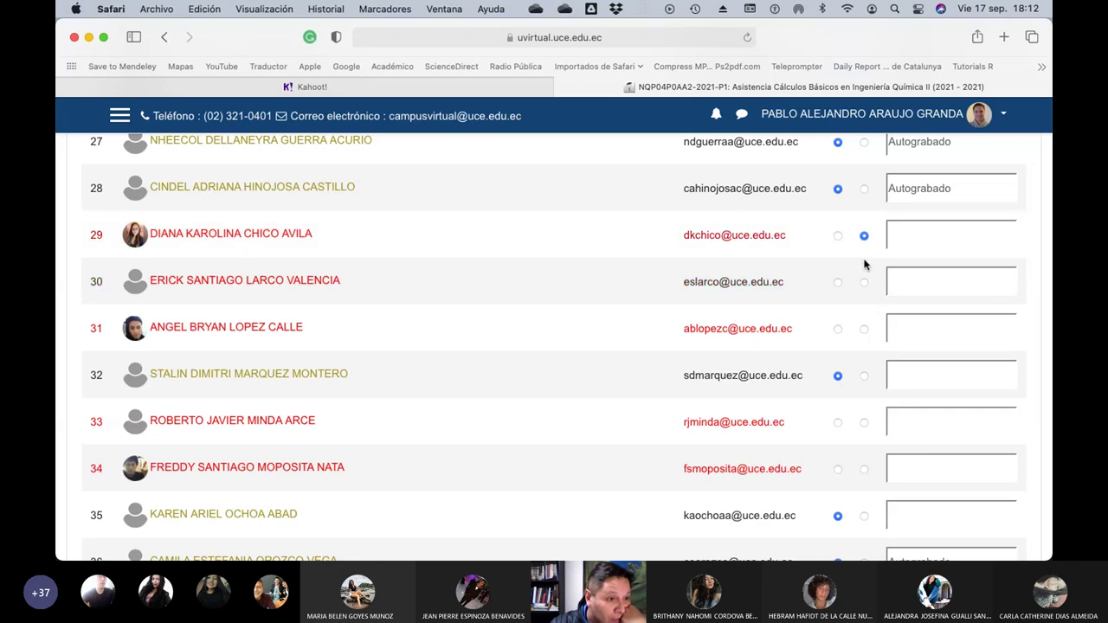
left_click(837, 283)
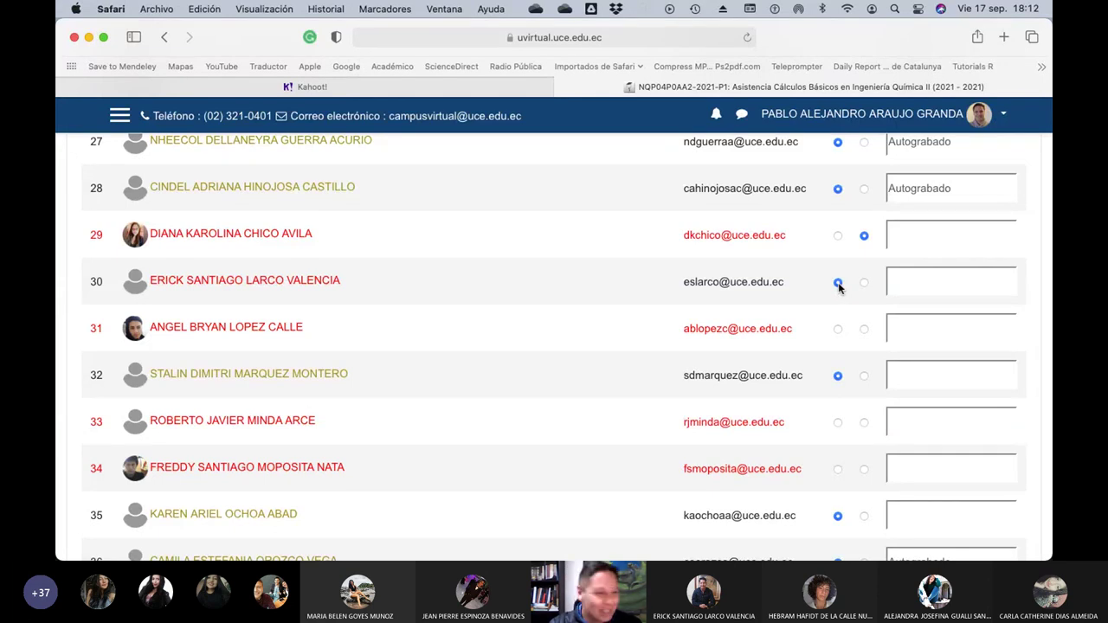
left_click(863, 329)
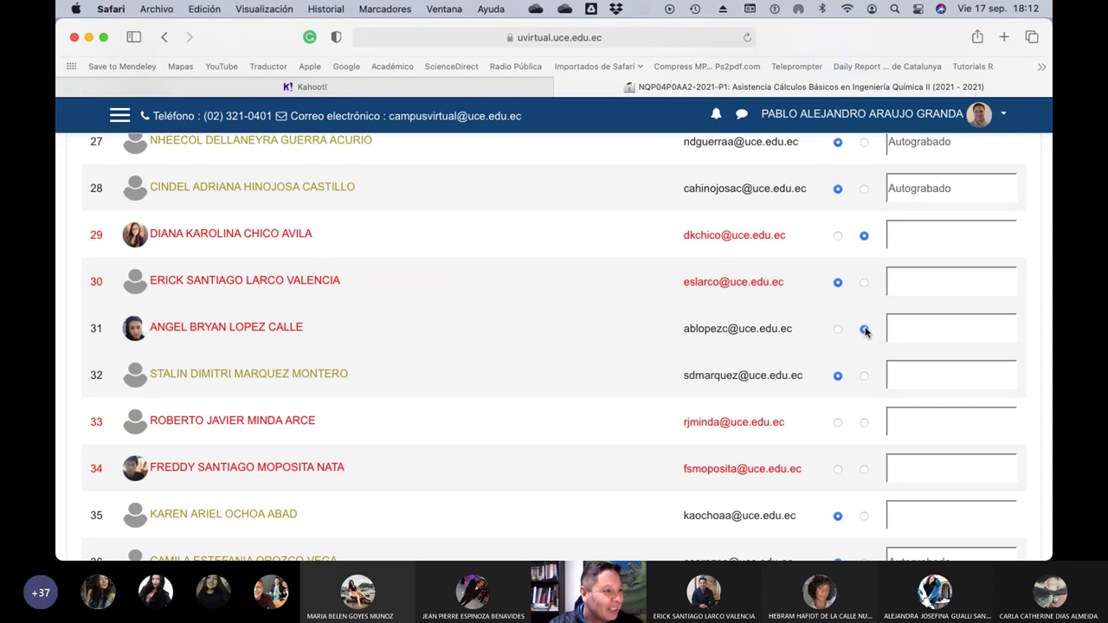
scroll(864, 329, "down", 3)
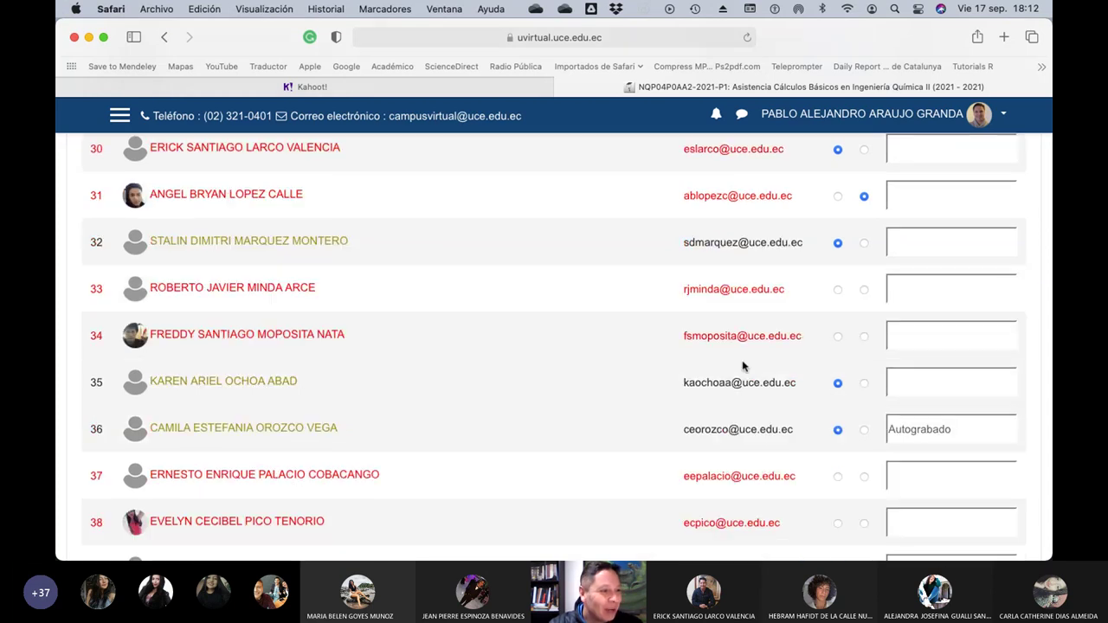
Mark the student in row 33 as present (P) and the student in row 34 as absent (A)
left_click(837, 290)
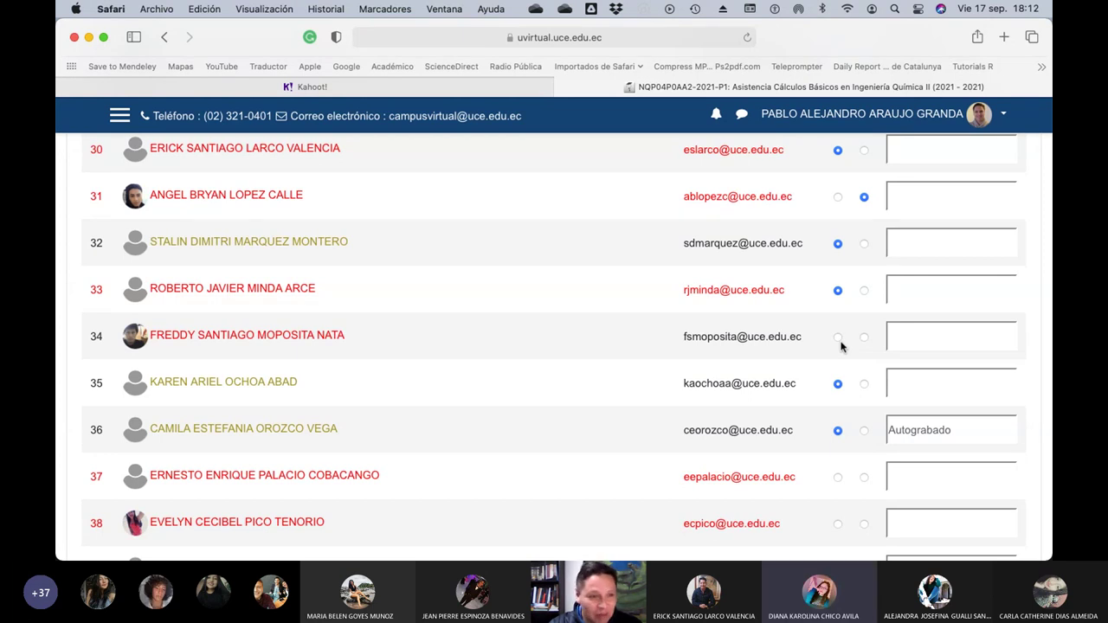
left_click(863, 339)
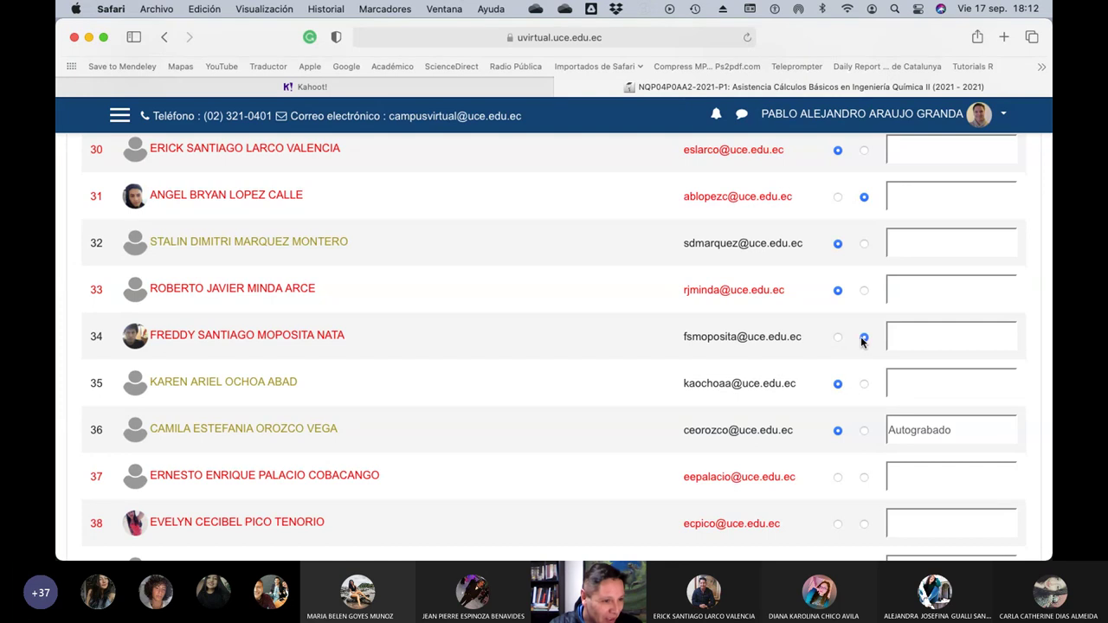
Look through the attendance list in both directions to check the marks already recorded for the students
scroll(758, 339, "down", 5)
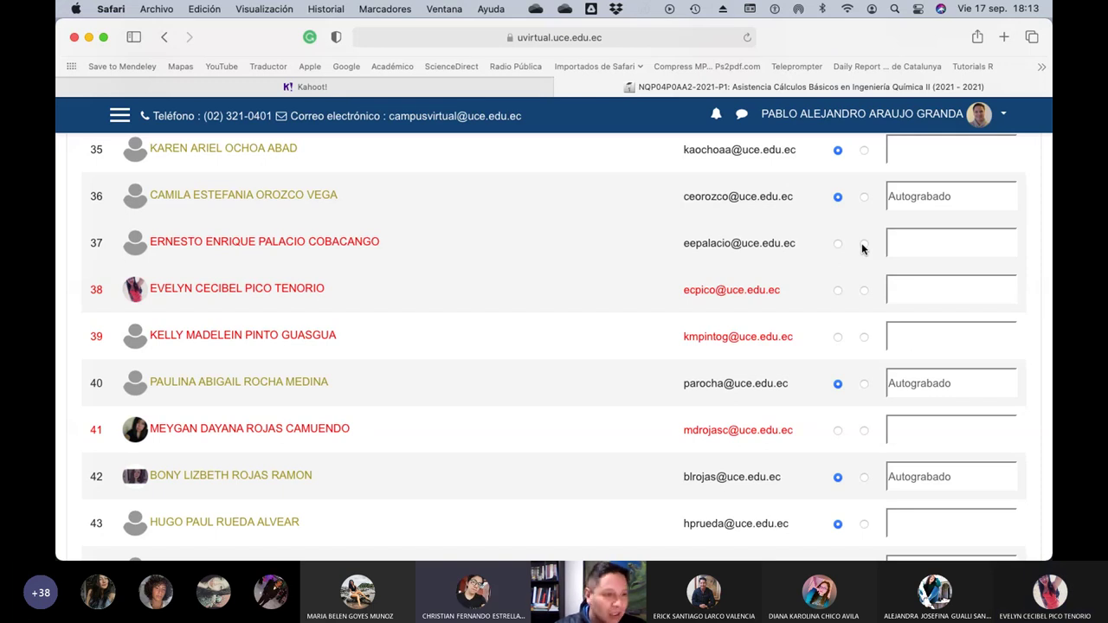
scroll(862, 249, "up", 1)
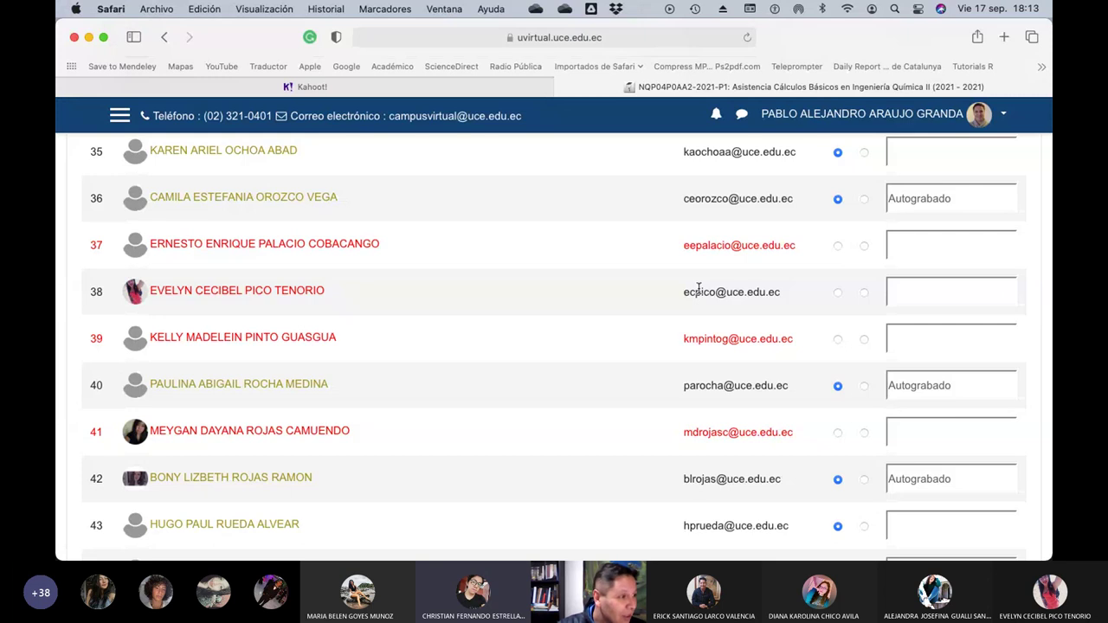
scroll(697, 290, "up", 10)
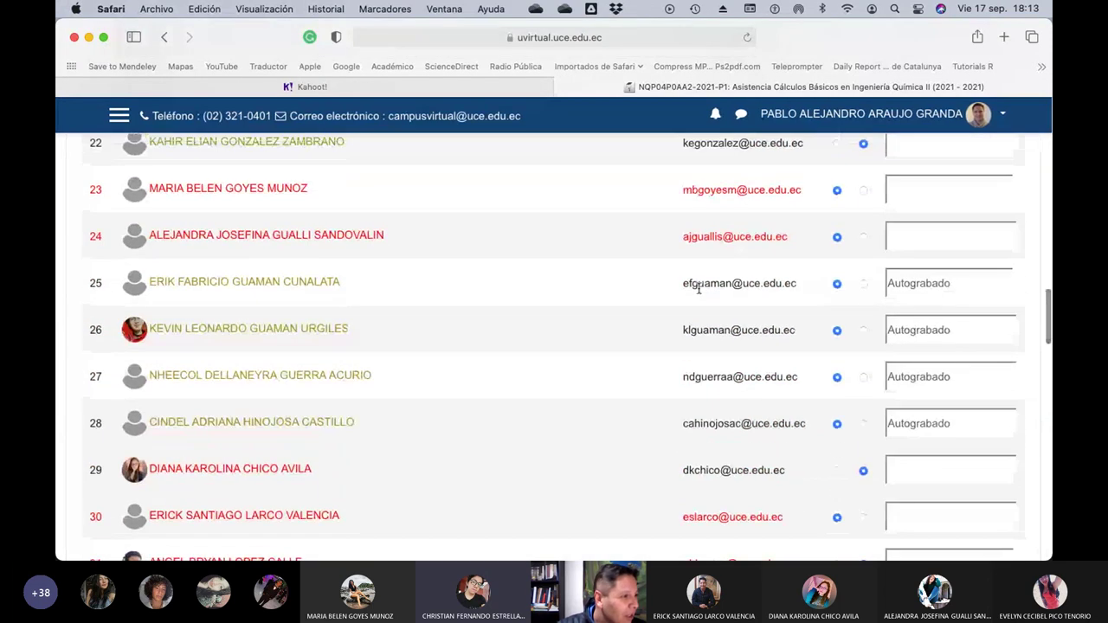
scroll(698, 291, "up", 8)
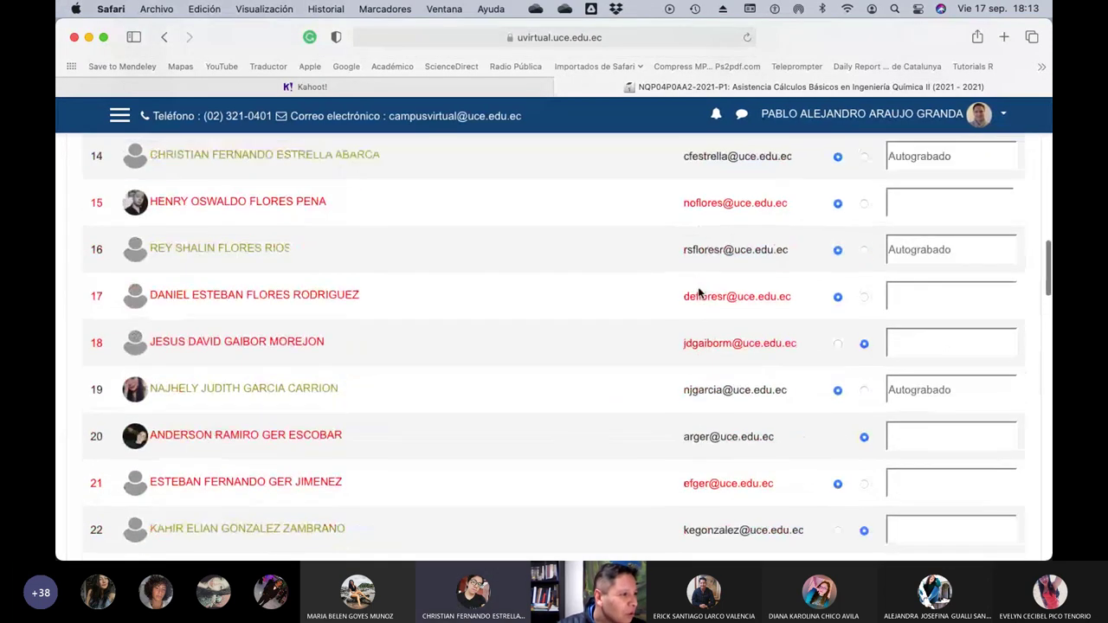
scroll(700, 292, "up", 7)
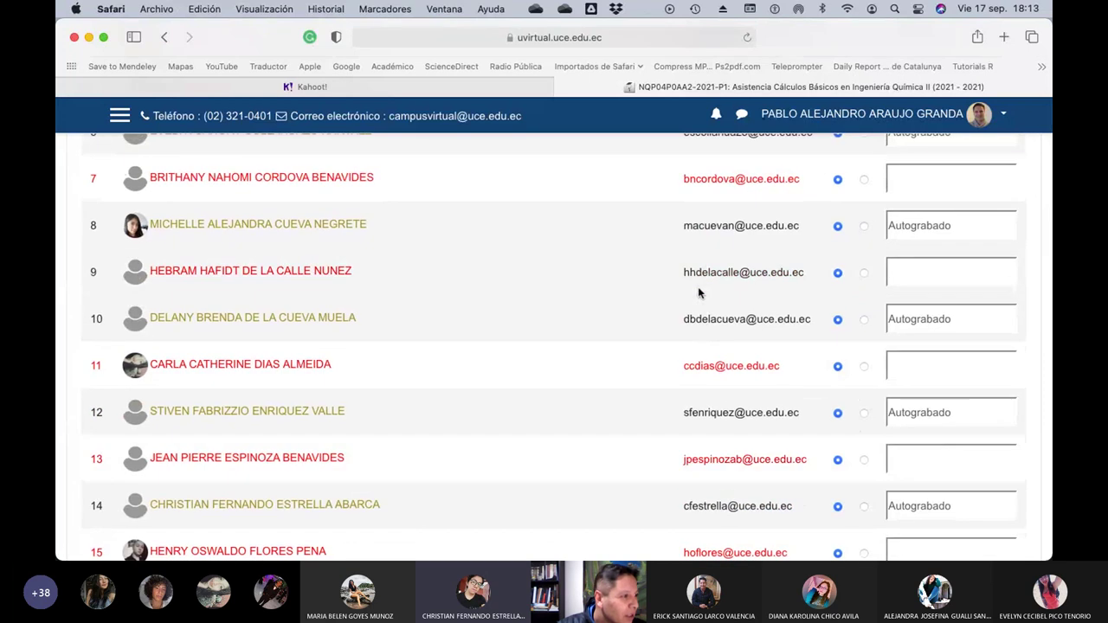
scroll(699, 293, "up", 3)
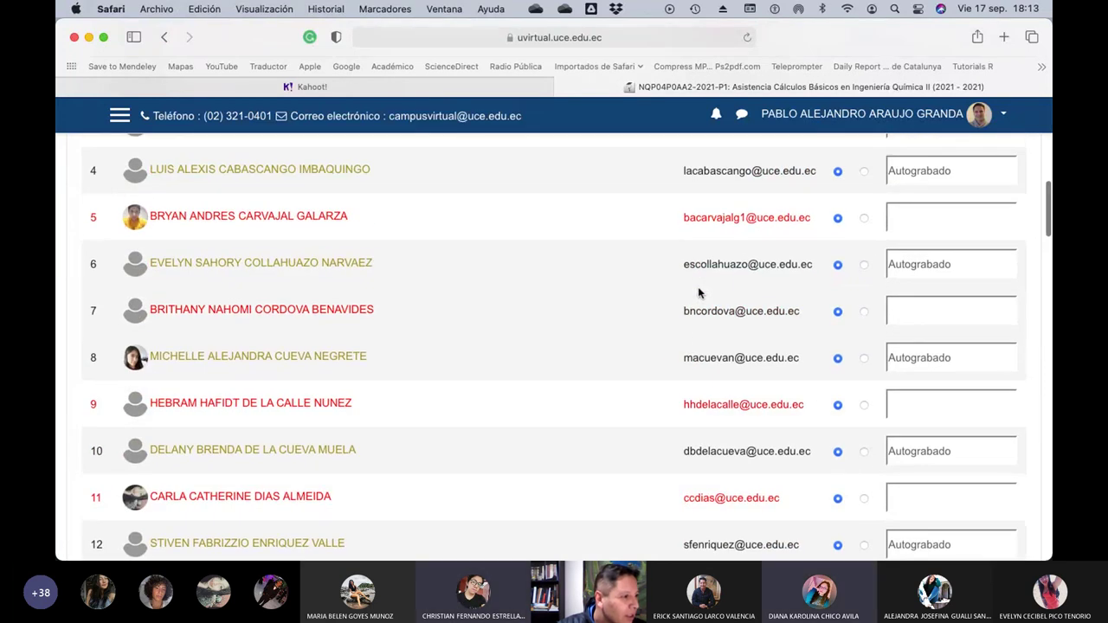
scroll(699, 293, "down", 3)
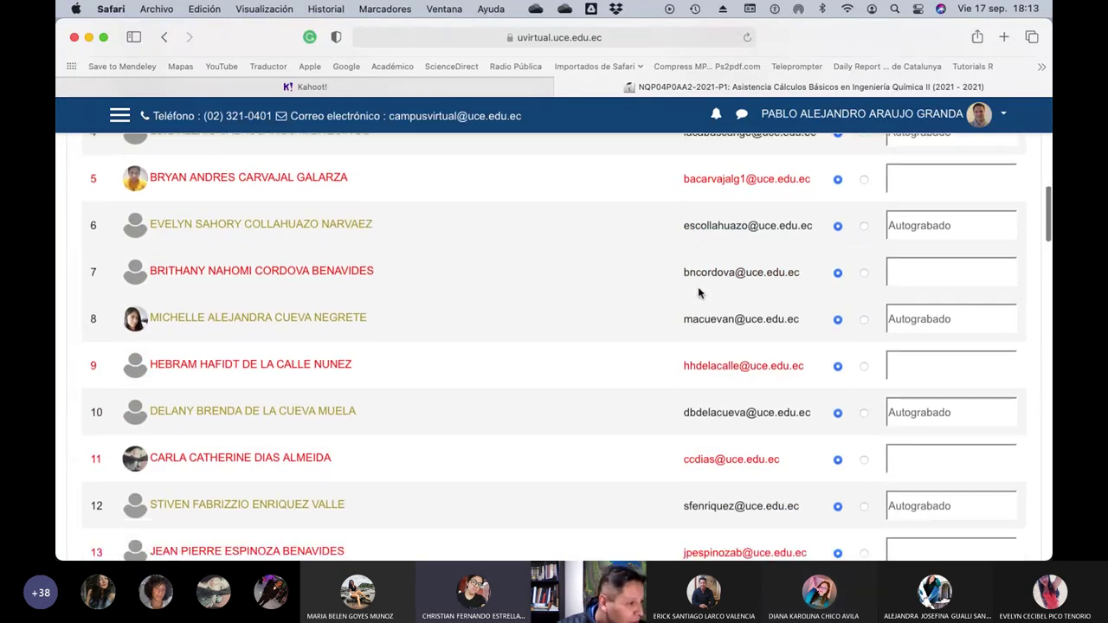
scroll(699, 293, "down", 20)
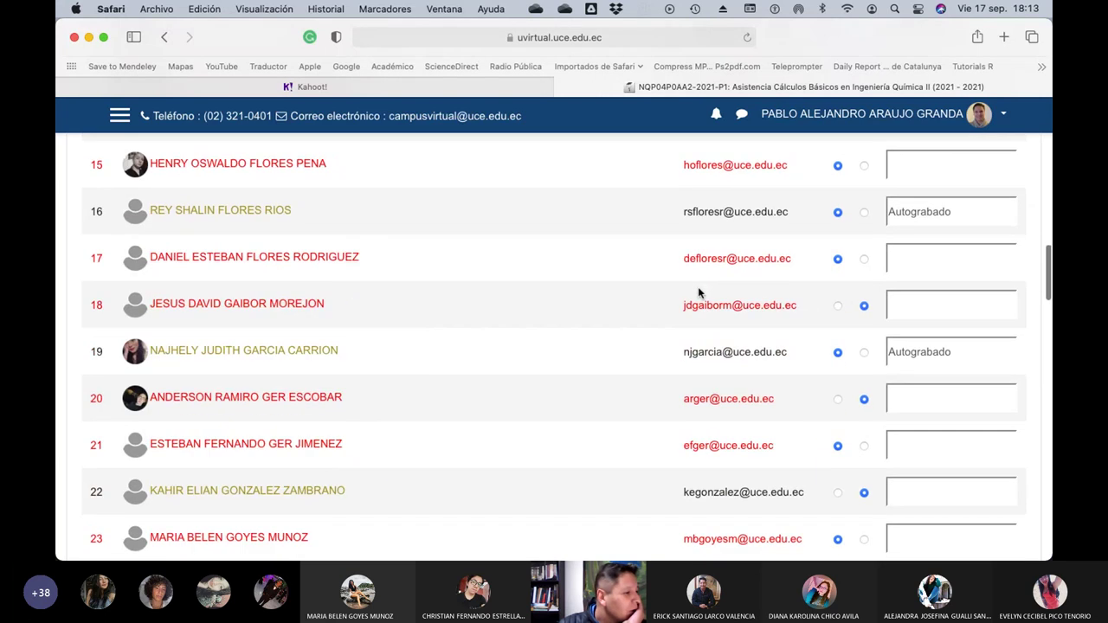
scroll(699, 293, "down", 2)
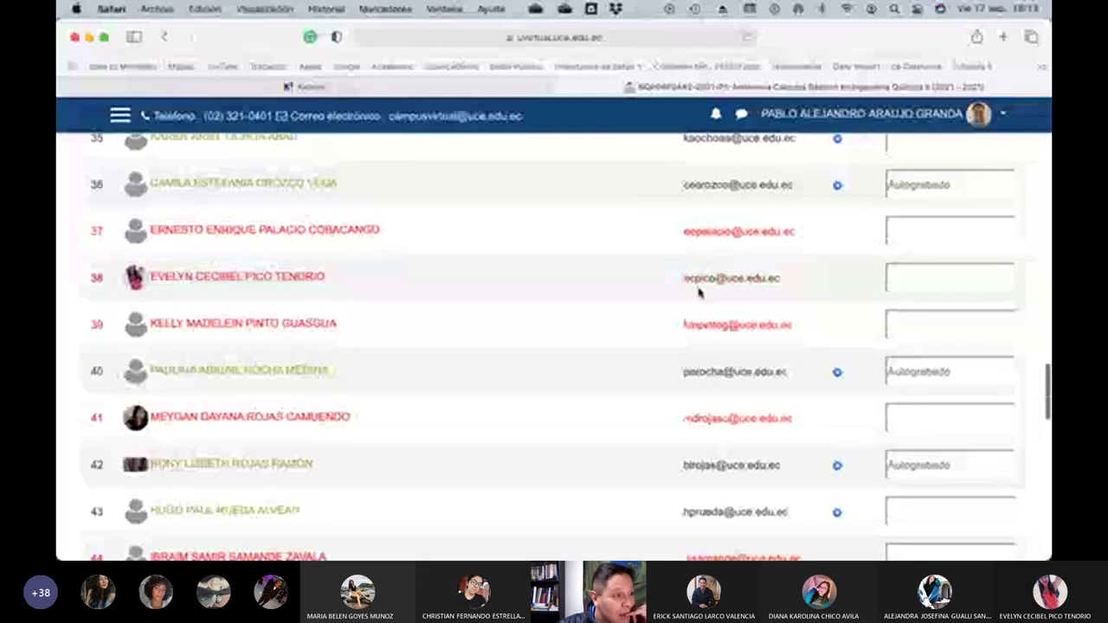
scroll(699, 292, "down", 3)
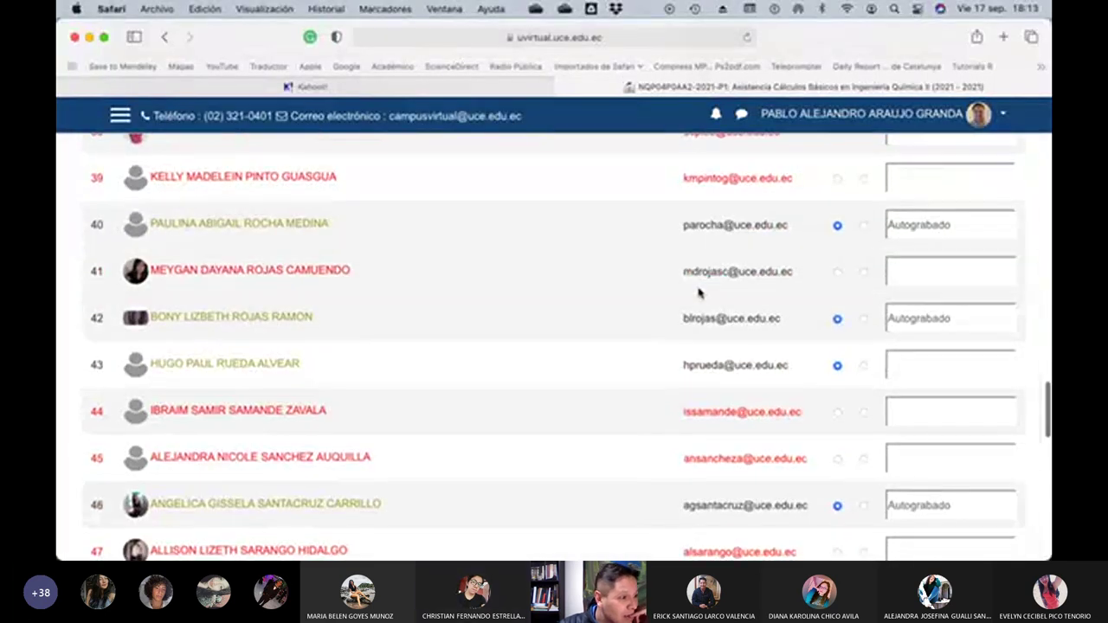
scroll(699, 292, "down", 3)
scroll(700, 292, "up", 20)
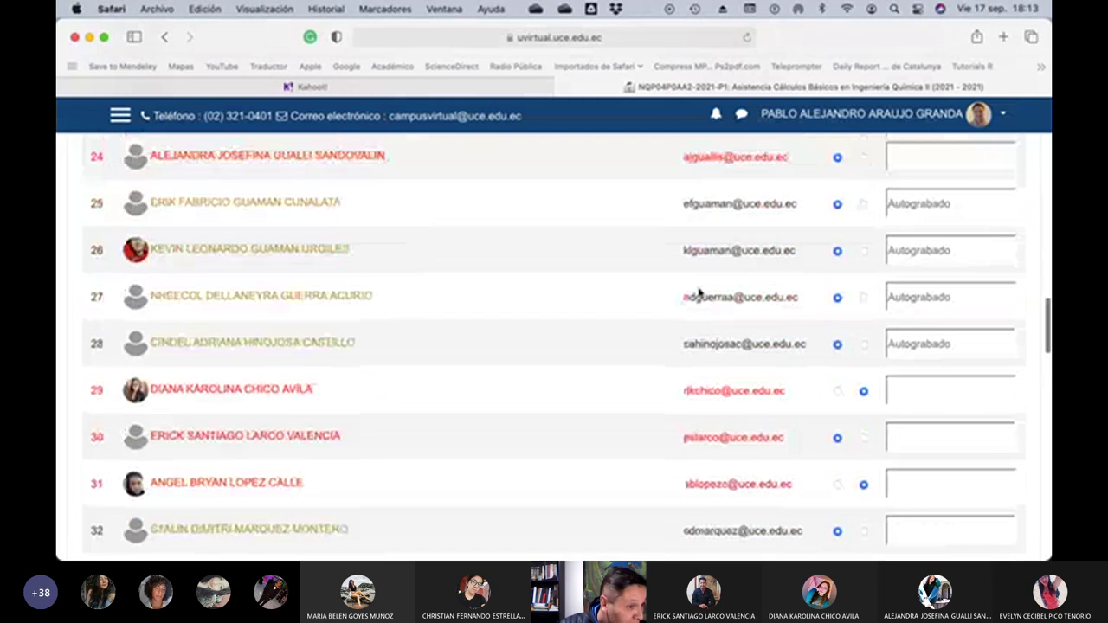
scroll(699, 292, "up", 15)
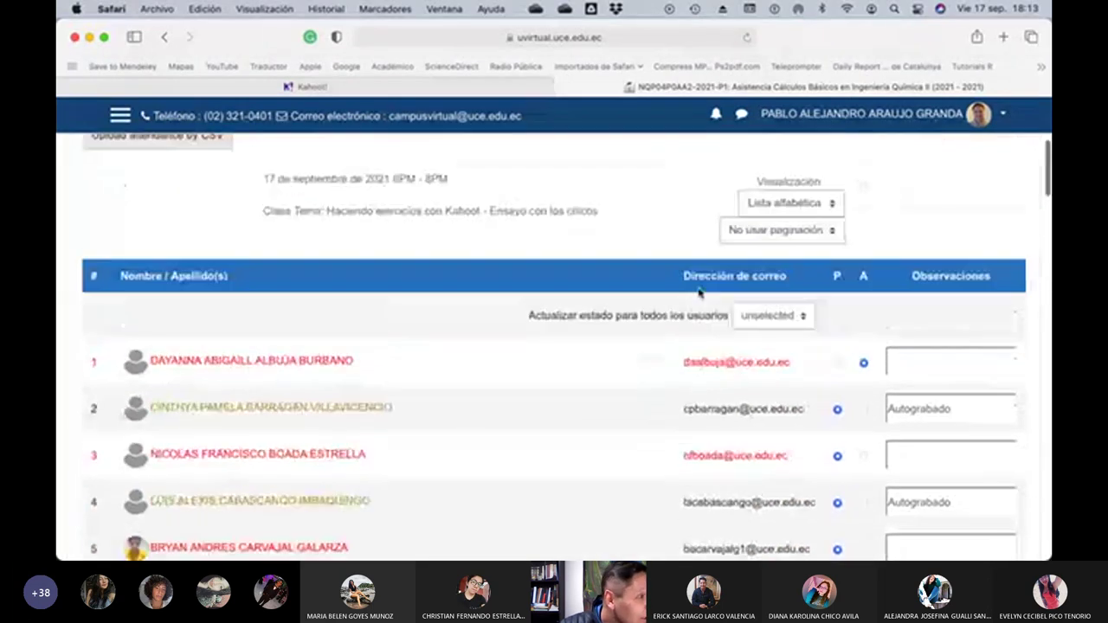
Change the attendance of the student in row 29 to present (P)
scroll(699, 293, "down", 3)
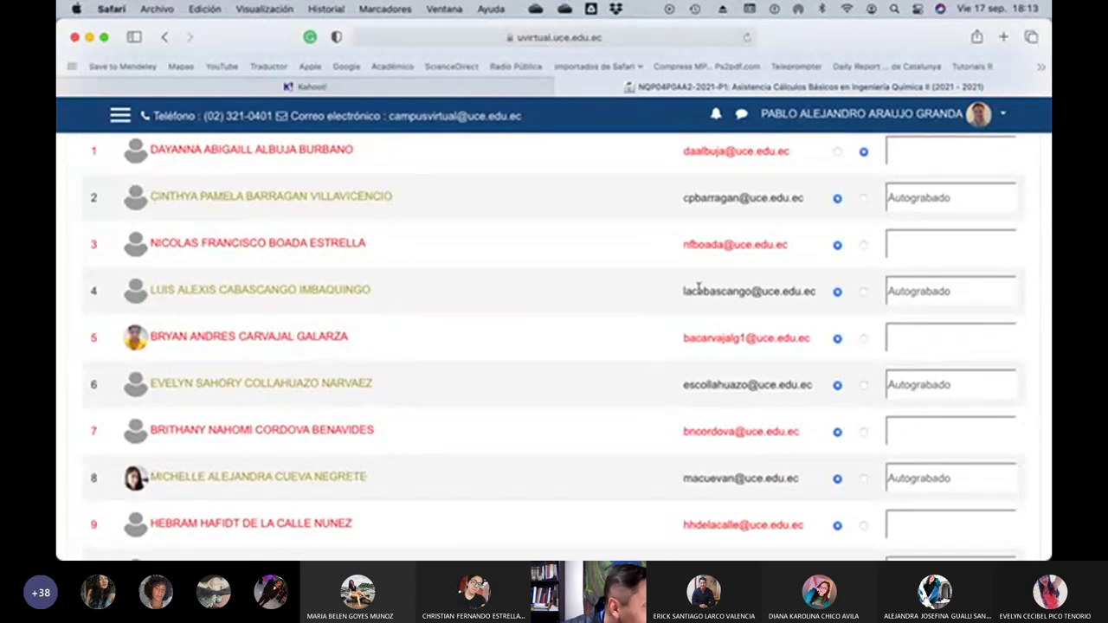
scroll(699, 291, "down", 2)
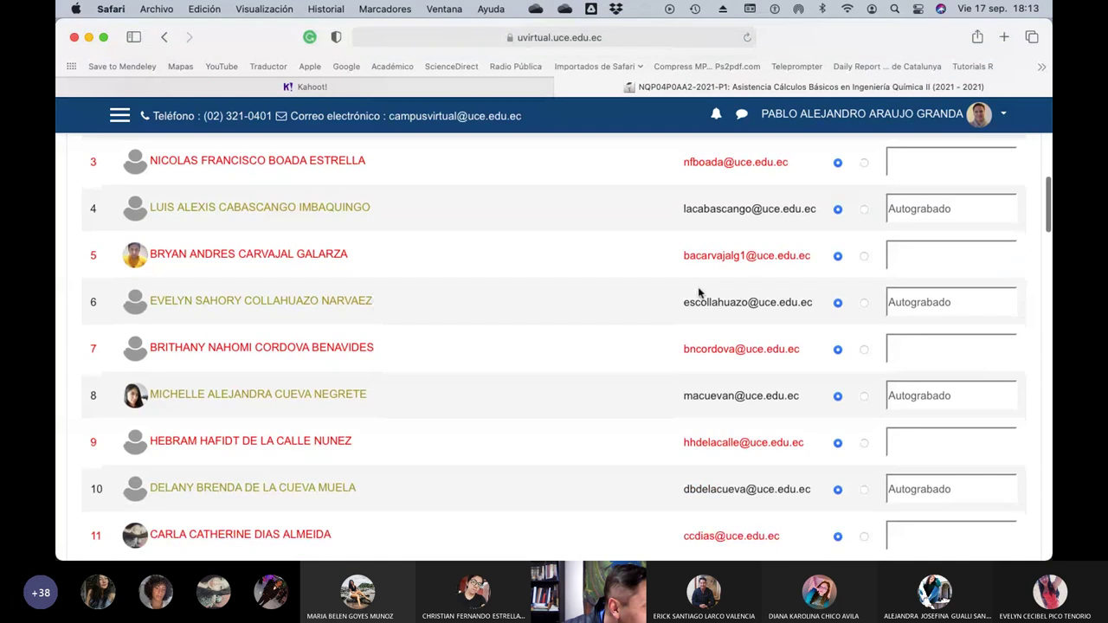
scroll(699, 292, "down", 3)
scroll(699, 290, "down", 3)
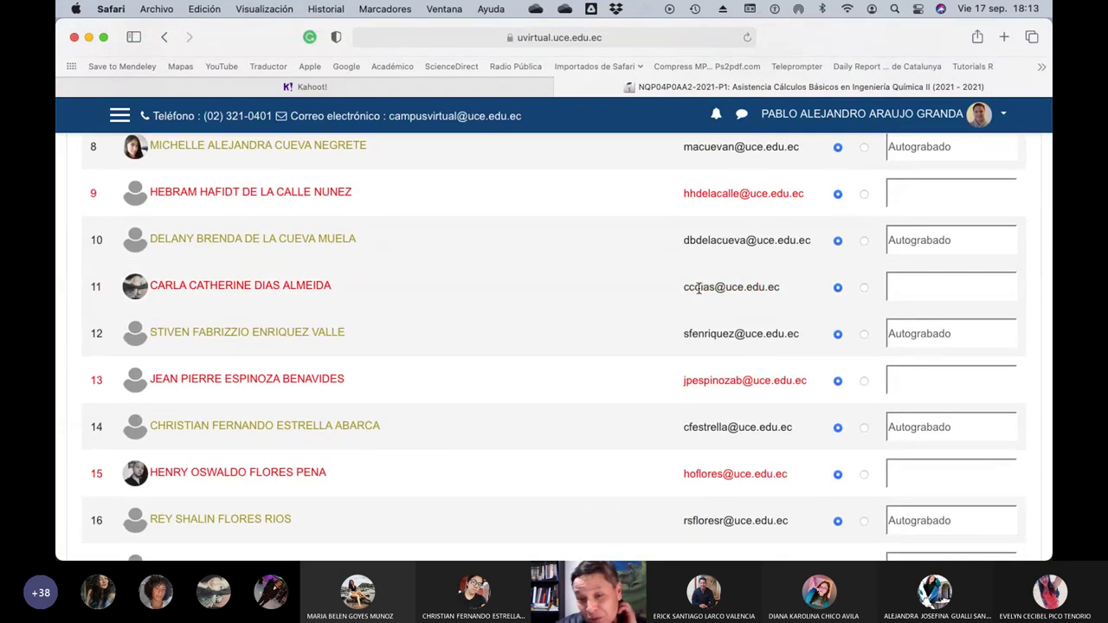
scroll(697, 290, "down", 10)
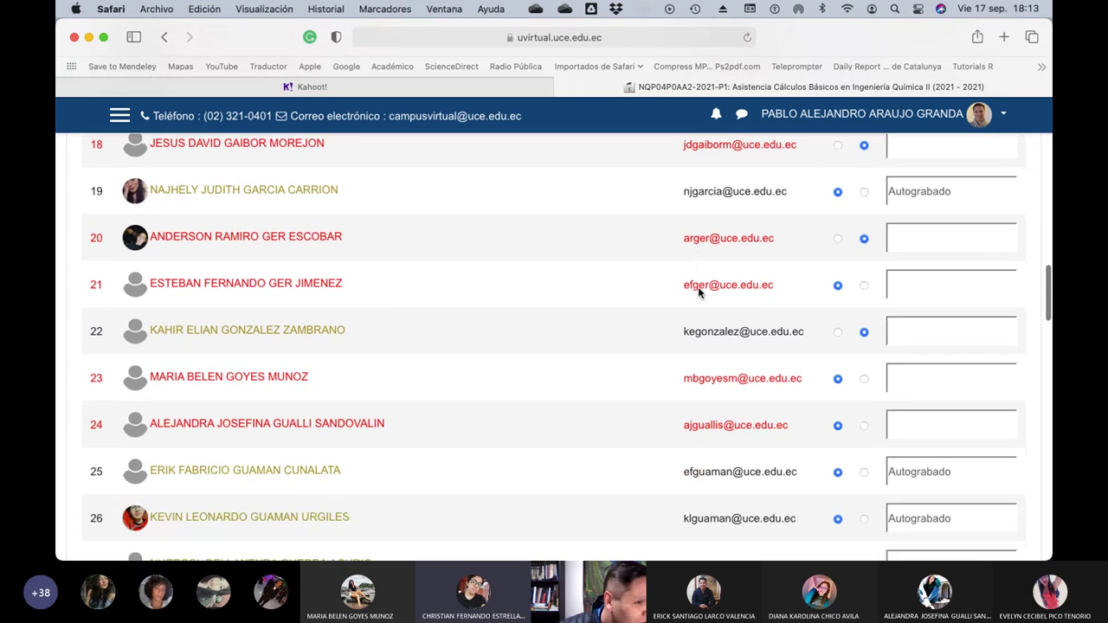
scroll(698, 292, "down", 14)
scroll(698, 293, "up", 6)
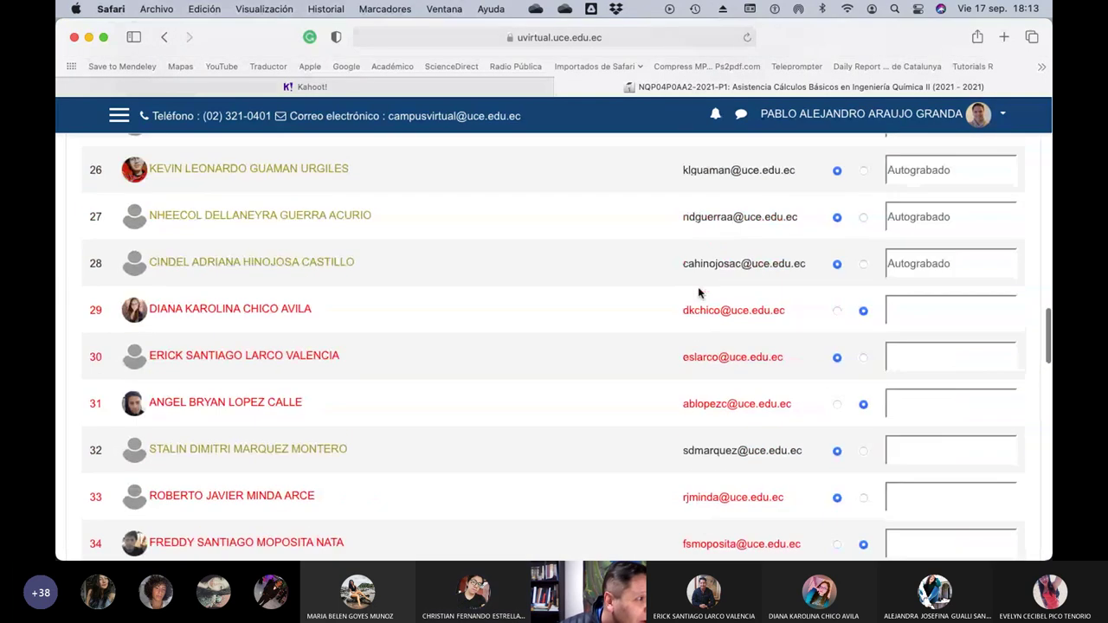
left_click(837, 312)
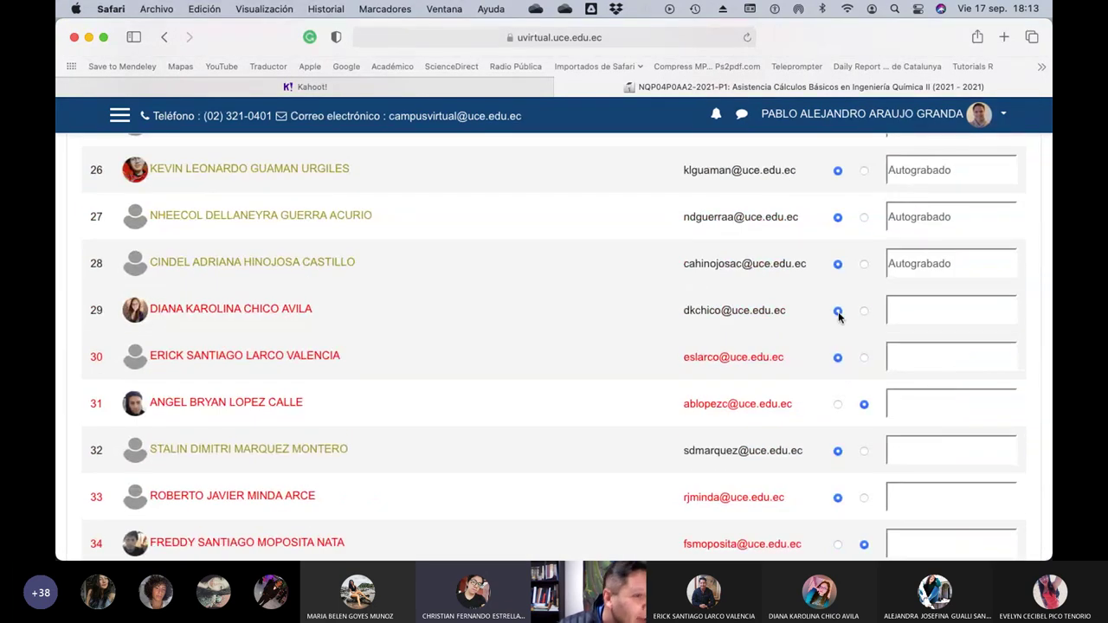
Mark the student in row 37 as absent (A) and the students in rows 38, 39 and 41 as present (P)
scroll(740, 334, "down", 9)
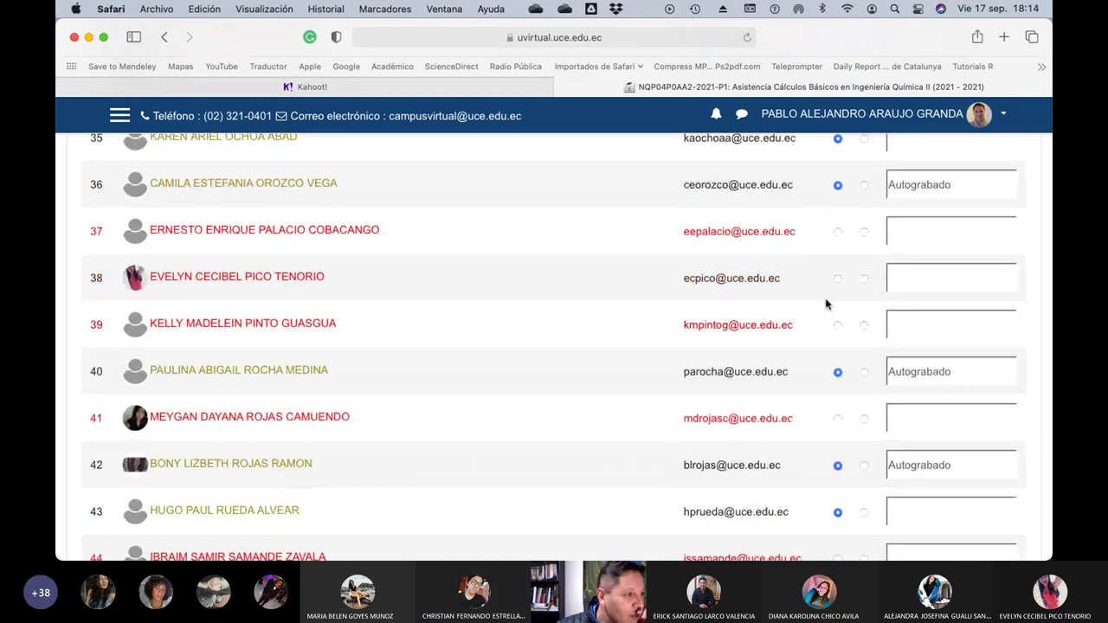
left_click(864, 232)
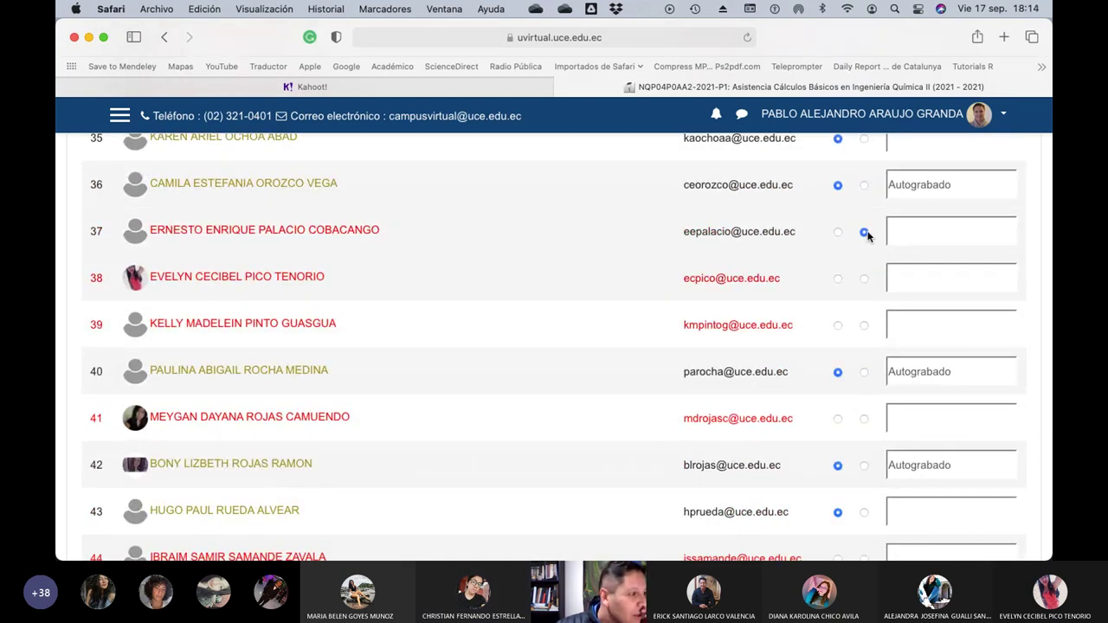
left_click(838, 280)
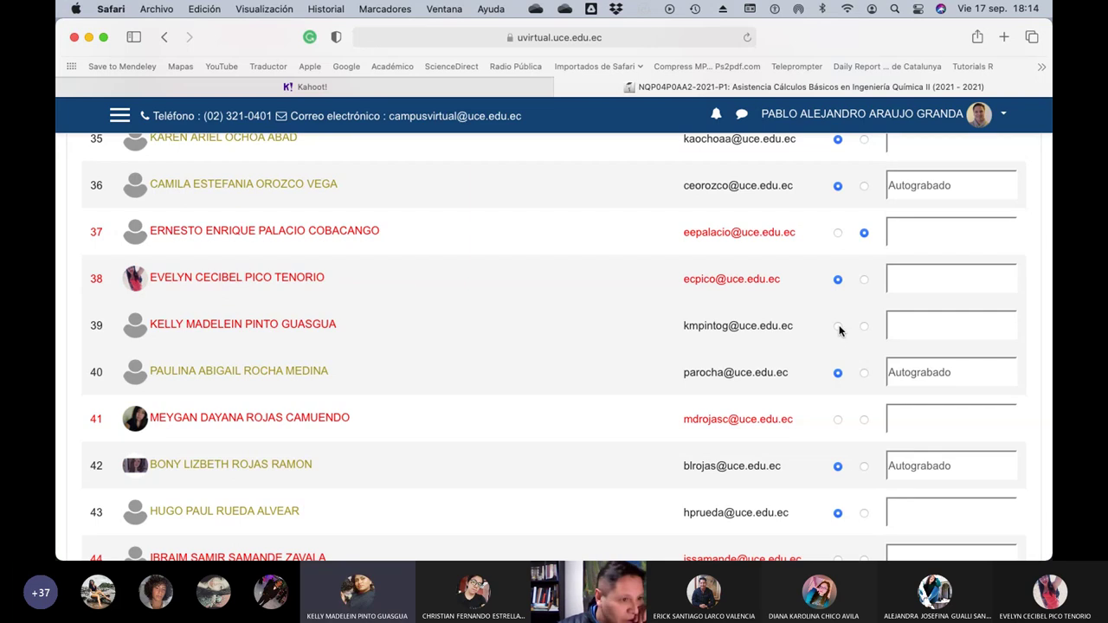
left_click(838, 327)
scroll(736, 350, "down", 3)
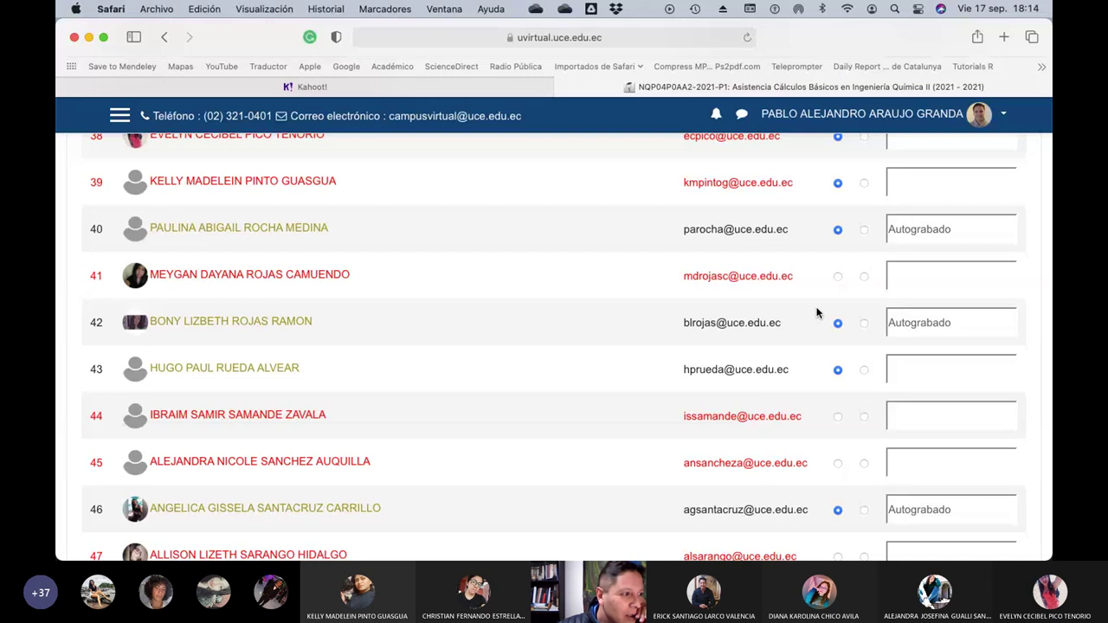
left_click(837, 276)
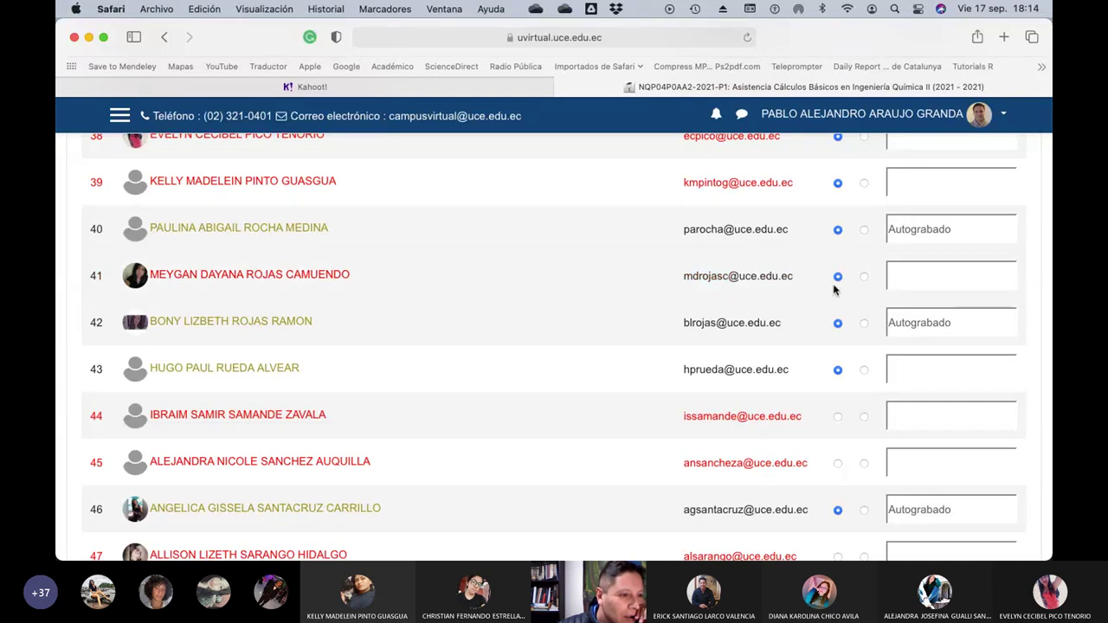
Mark the student in row 44 as absent (A) and the students in rows 45 and 47 as present (P)
scroll(797, 335, "down", 3)
scroll(797, 335, "down", 1)
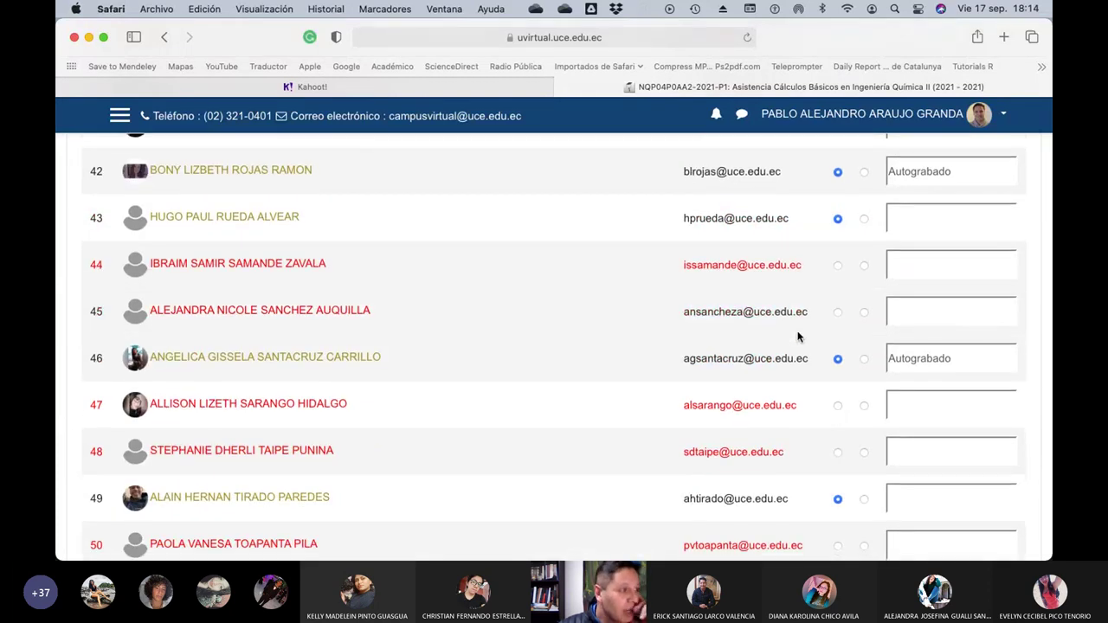
left_click(837, 267)
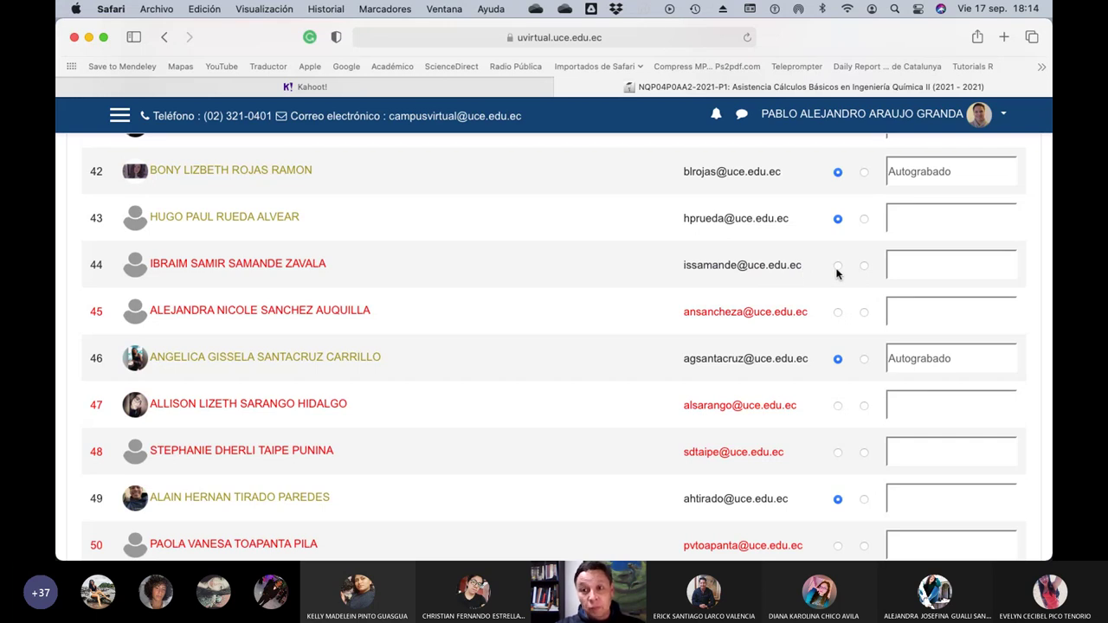
left_click(863, 266)
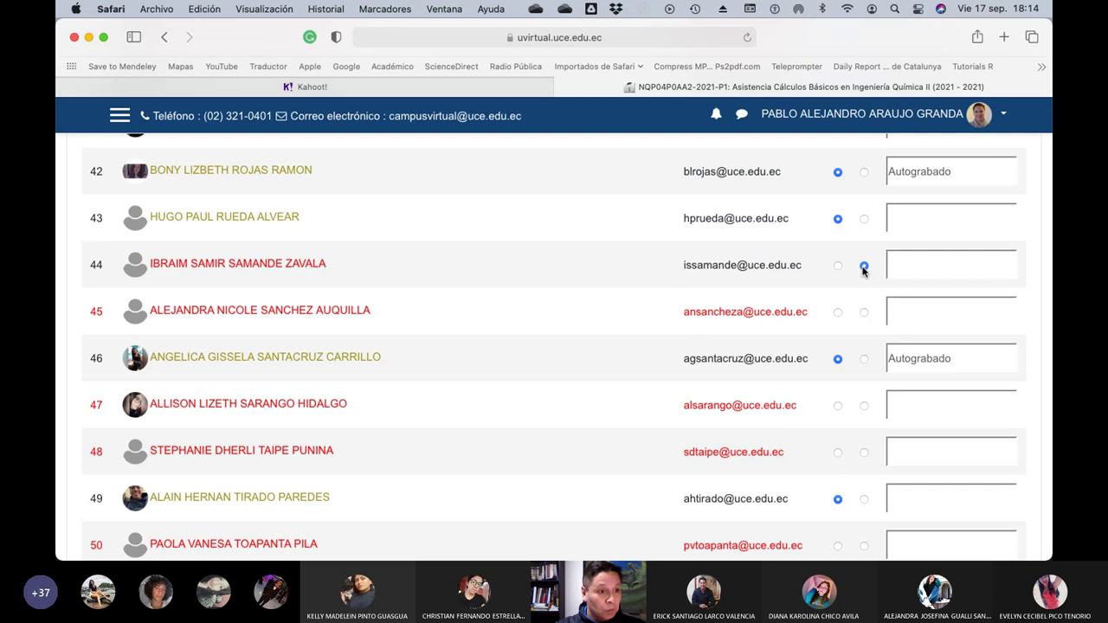
left_click(837, 311)
scroll(799, 332, "down", 3)
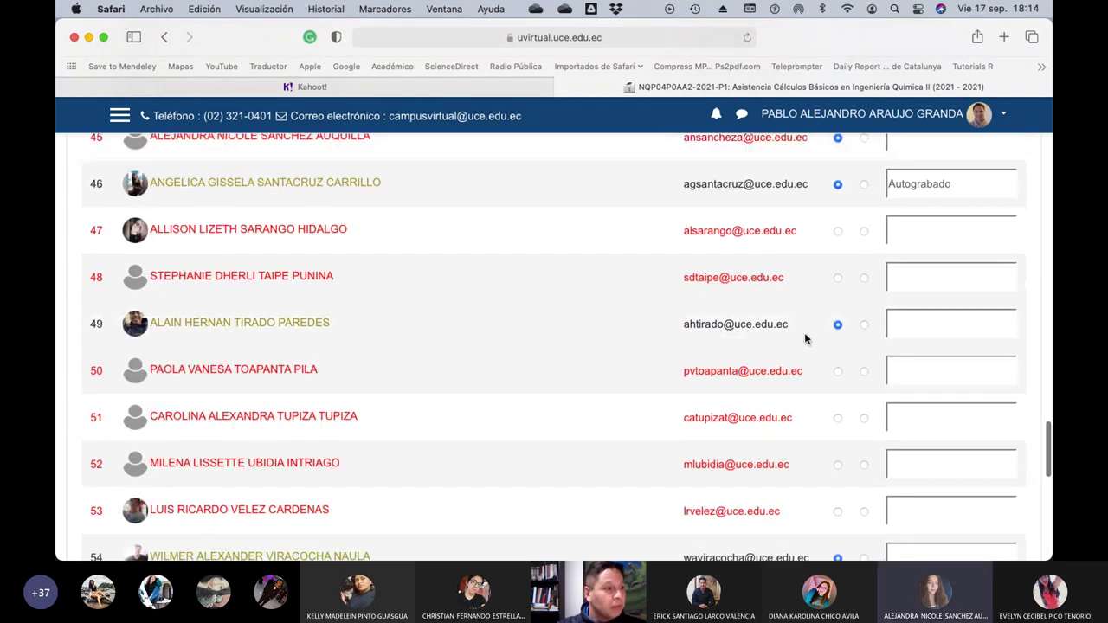
left_click(837, 231)
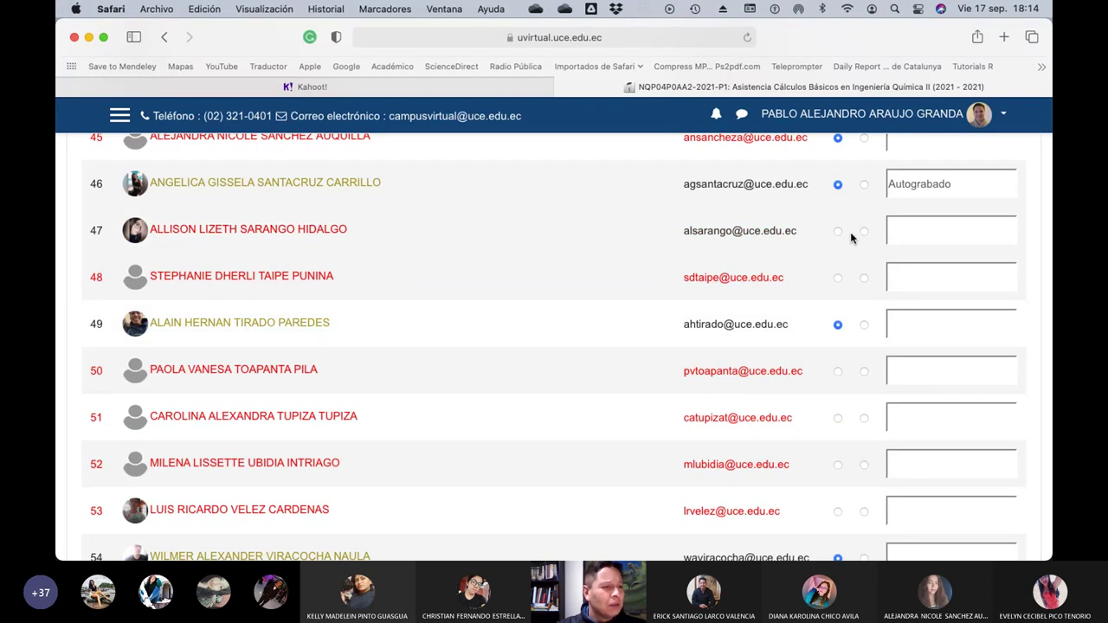
left_click(838, 232)
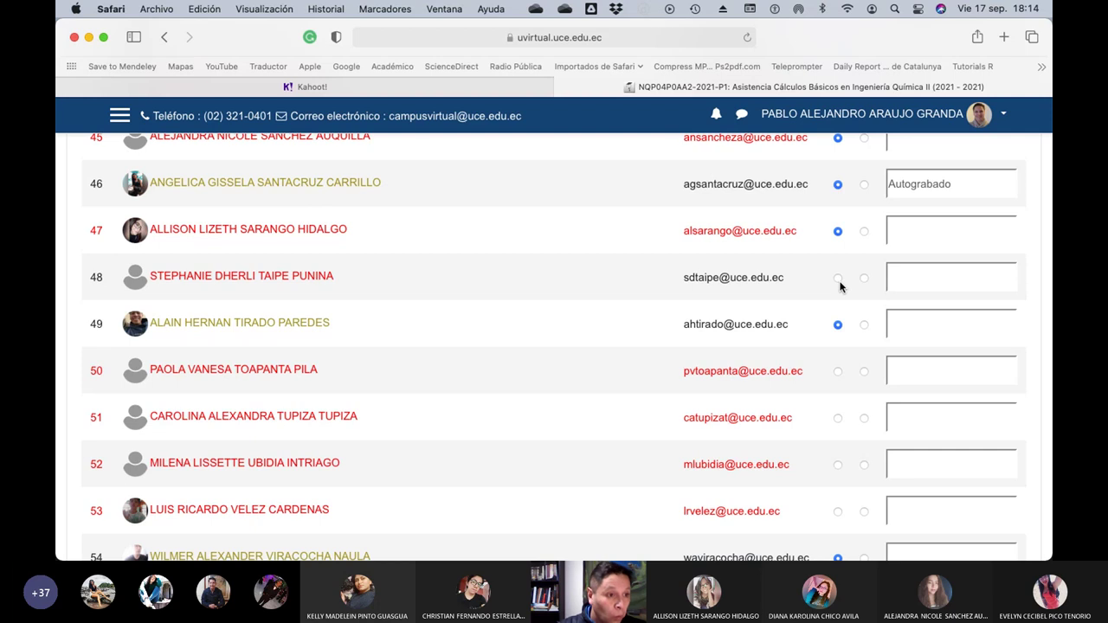
Mark the student in row 50 as absent (A) and the student in row 51 as present (P)
scroll(840, 287, "down", 4)
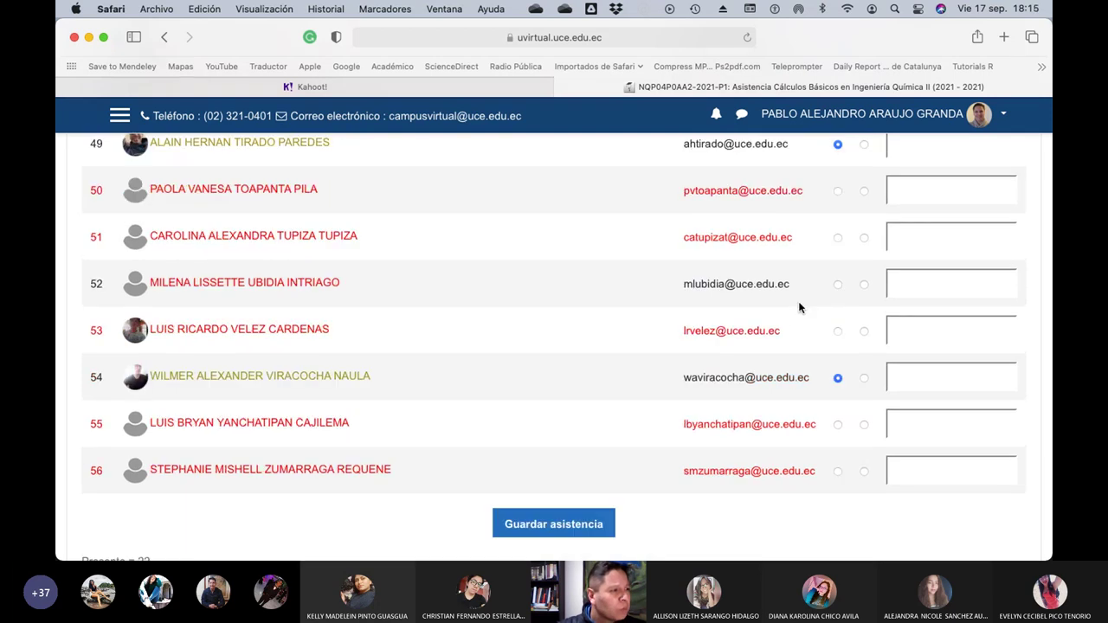
left_click(863, 191)
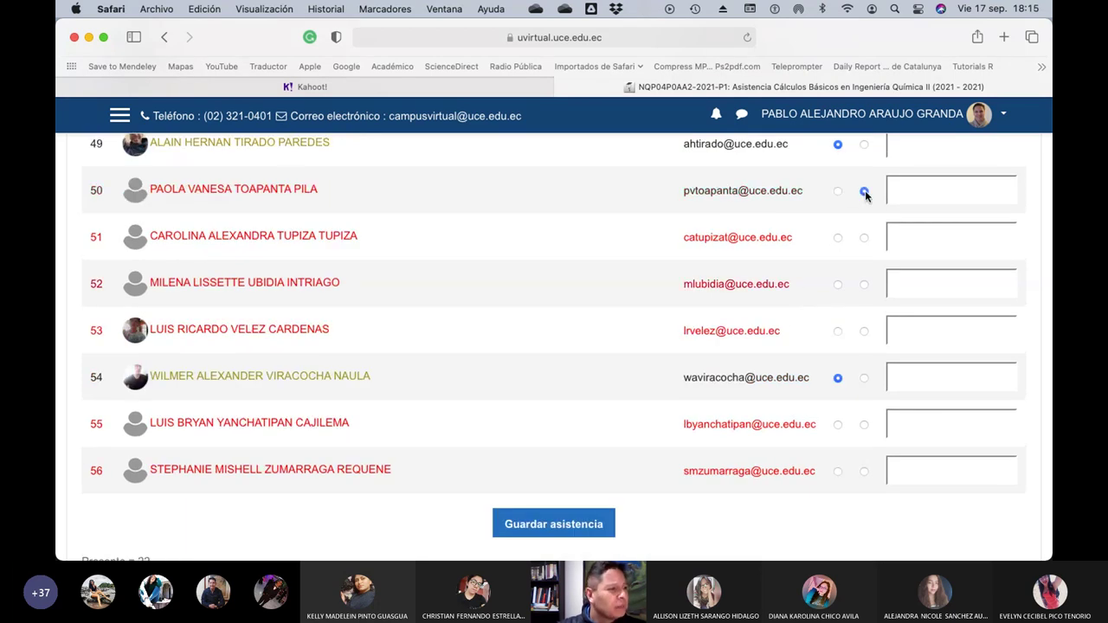
left_click(863, 238)
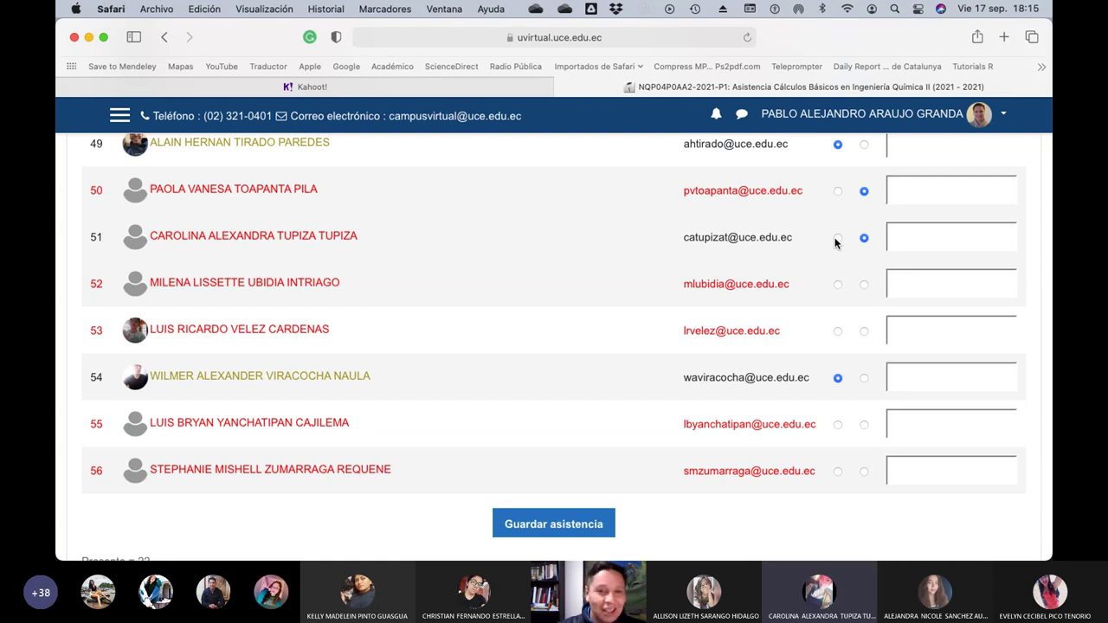
left_click(836, 238)
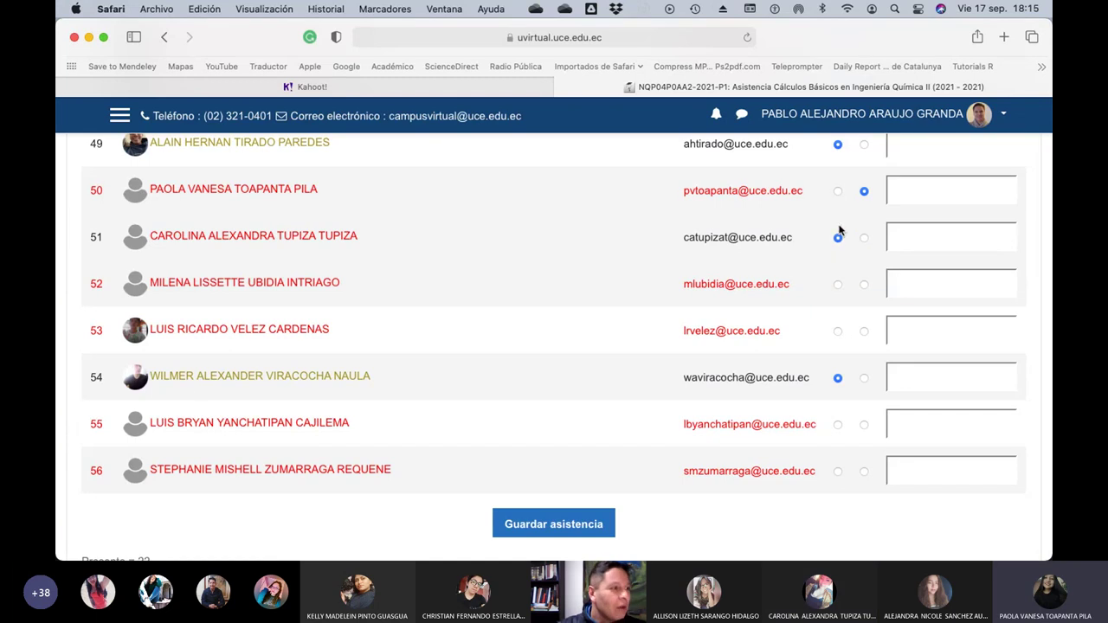
Change the attendance of the student in row 50 to present (P) and mark the students in rows 52 and 53 as present (P)
left_click(837, 191)
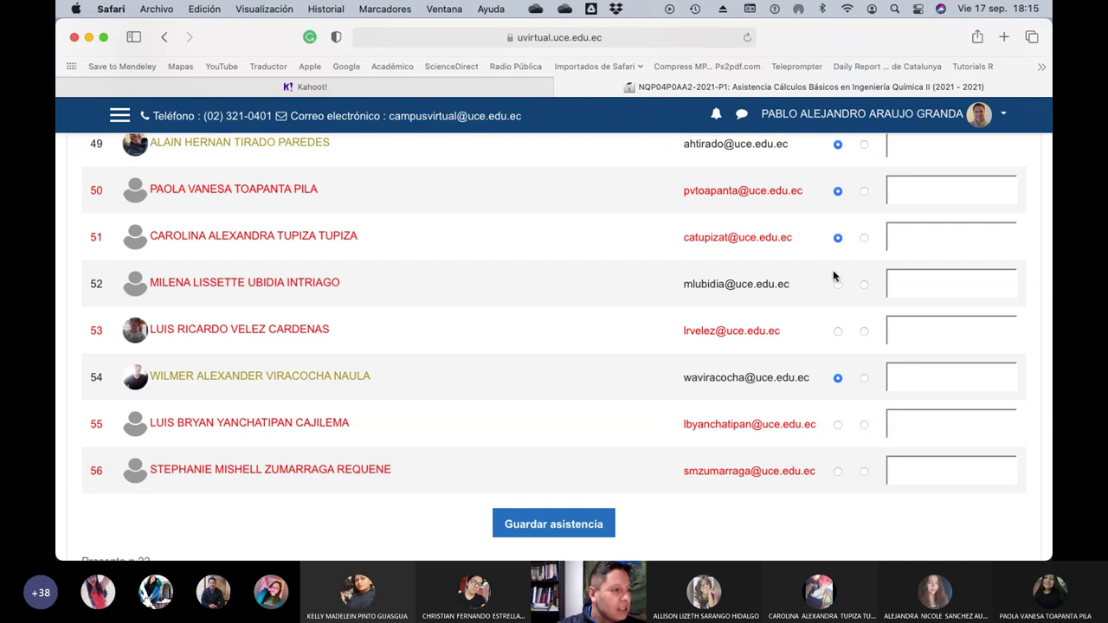
scroll(837, 287, "up", 1)
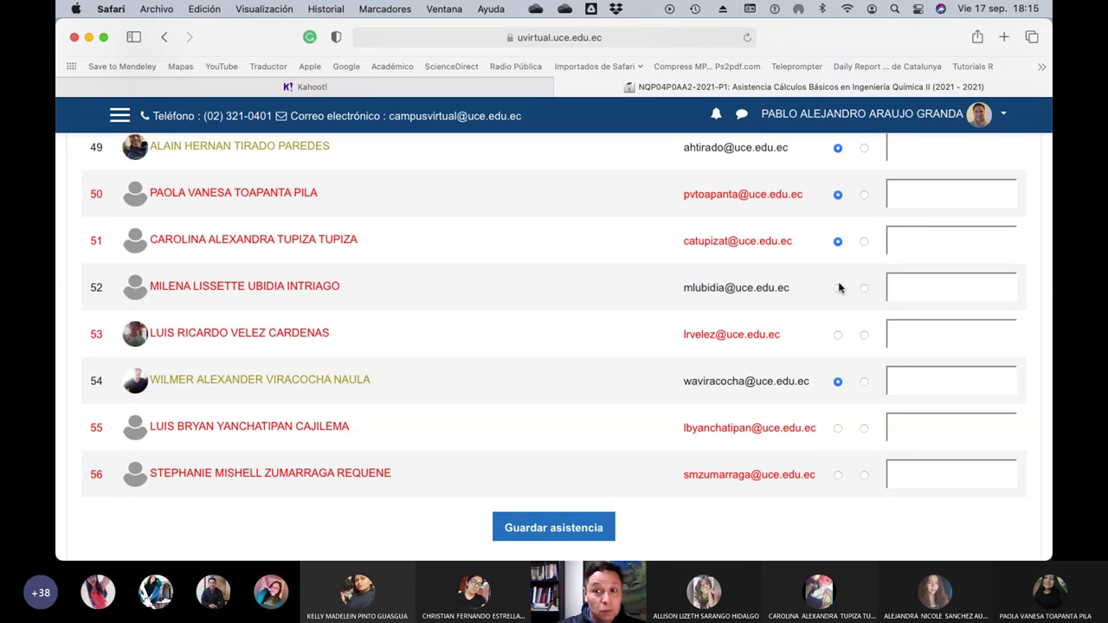
left_click(862, 288)
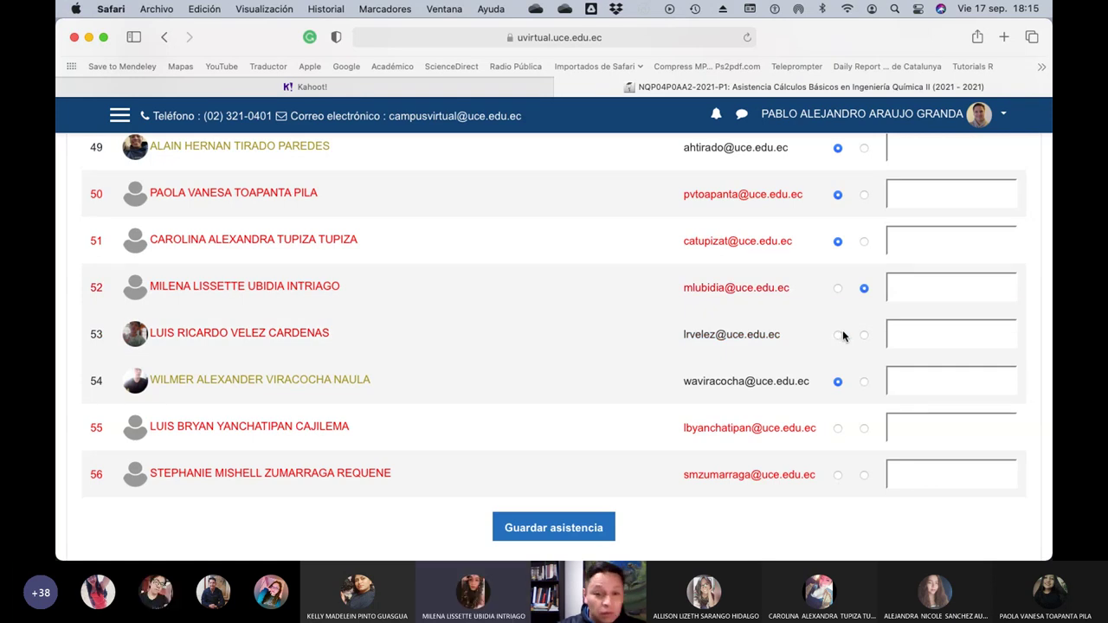
left_click(836, 288)
left_click(837, 337)
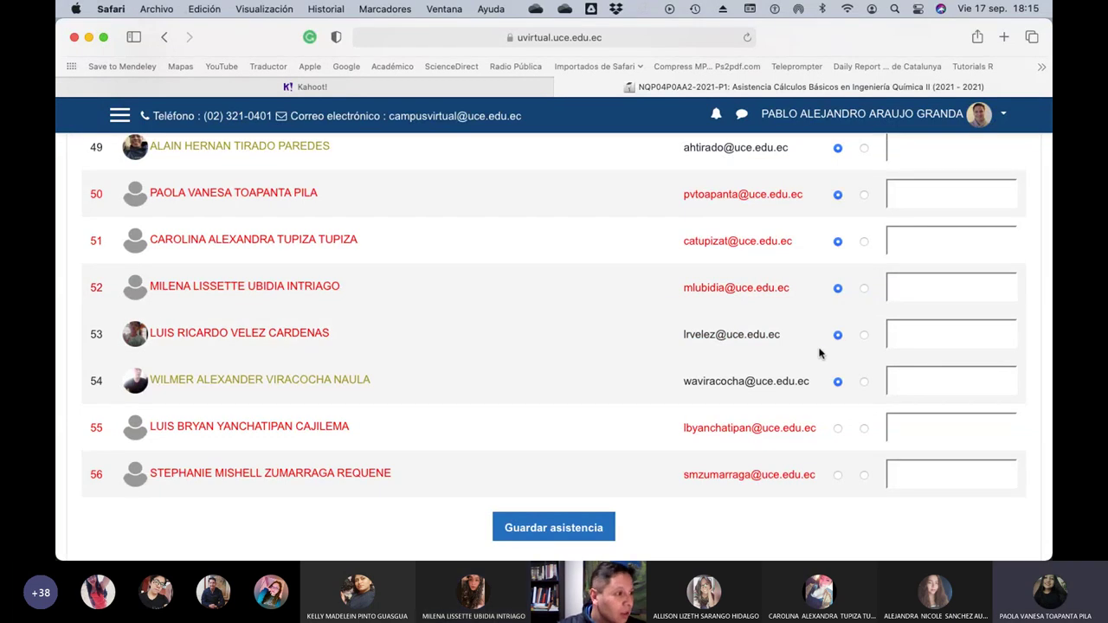
Mark the students in rows 55 and 56 as present (P) and save the attendance
scroll(819, 353, "down", 3)
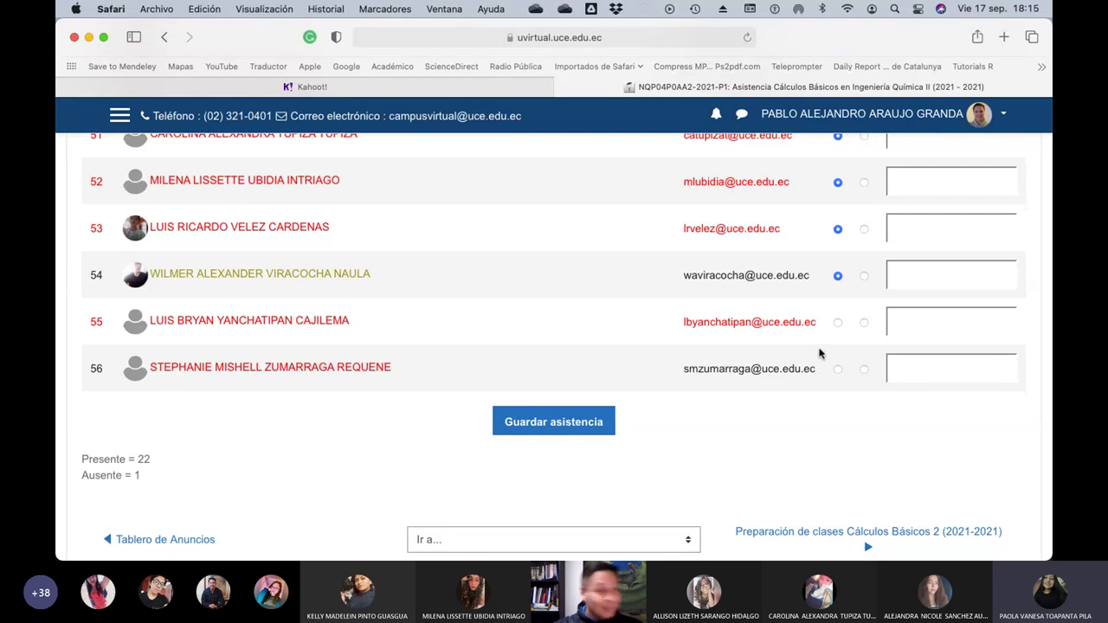
scroll(819, 353, "up", 7)
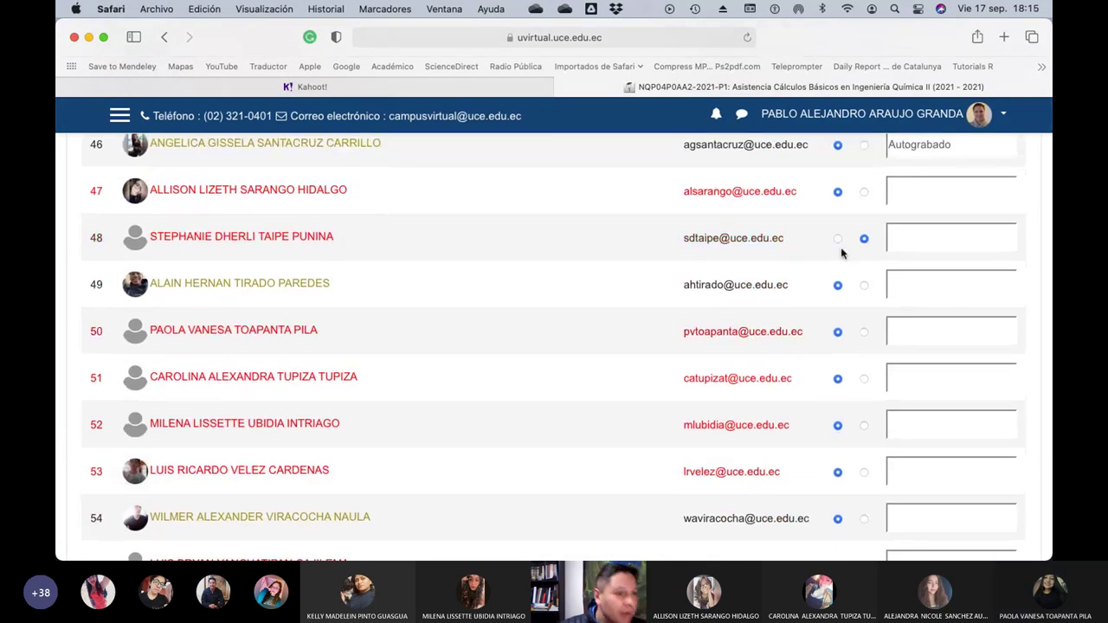
scroll(811, 351, "down", 7)
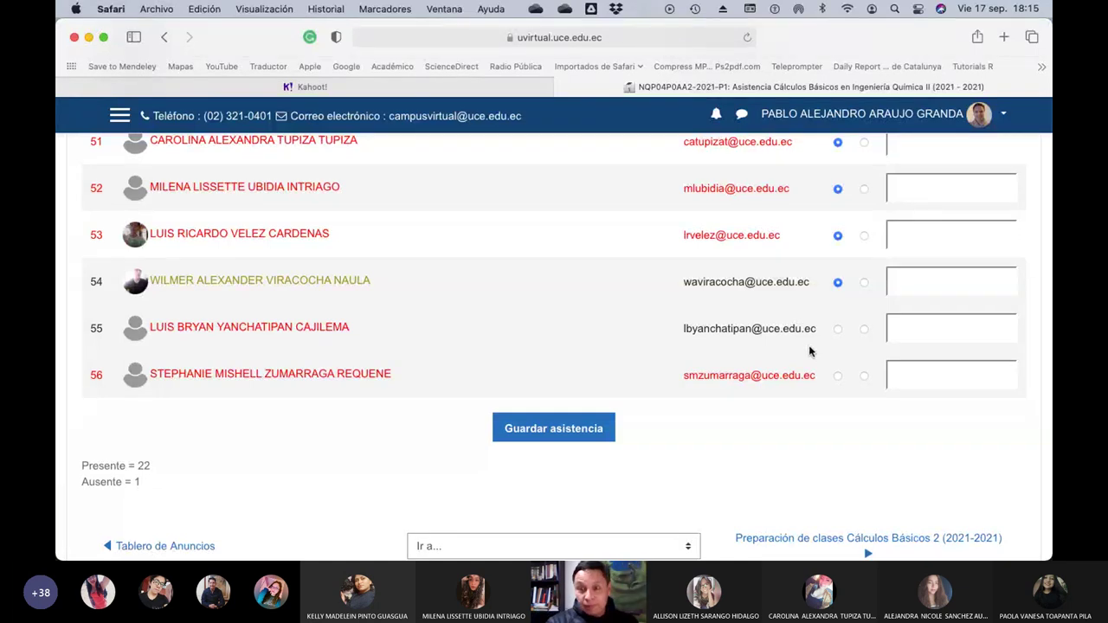
left_click(838, 329)
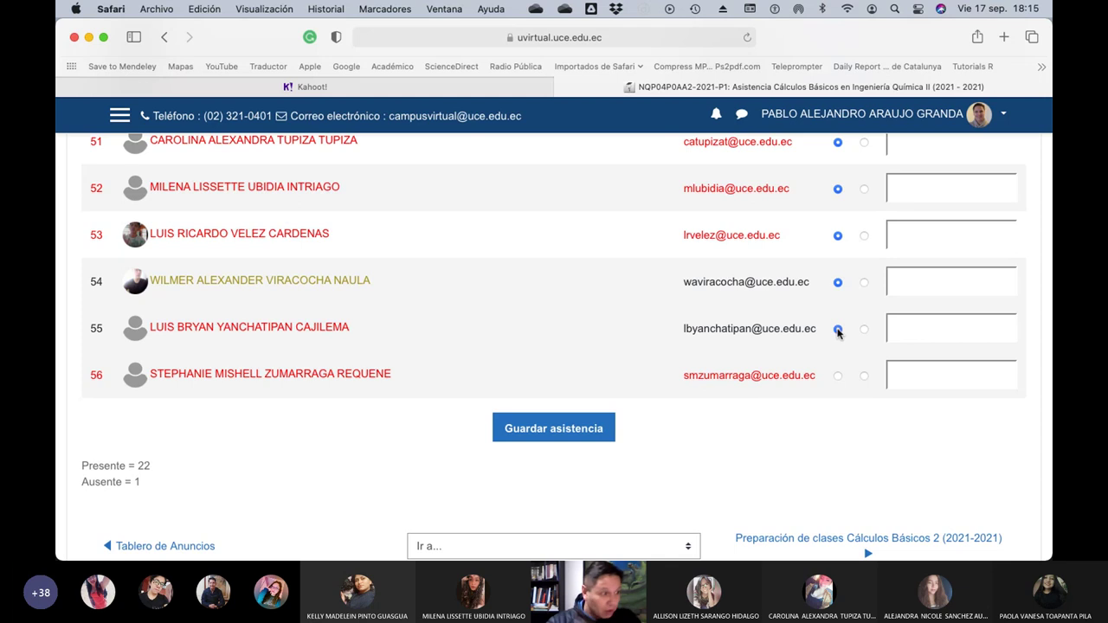
left_click(837, 378)
left_click(558, 430)
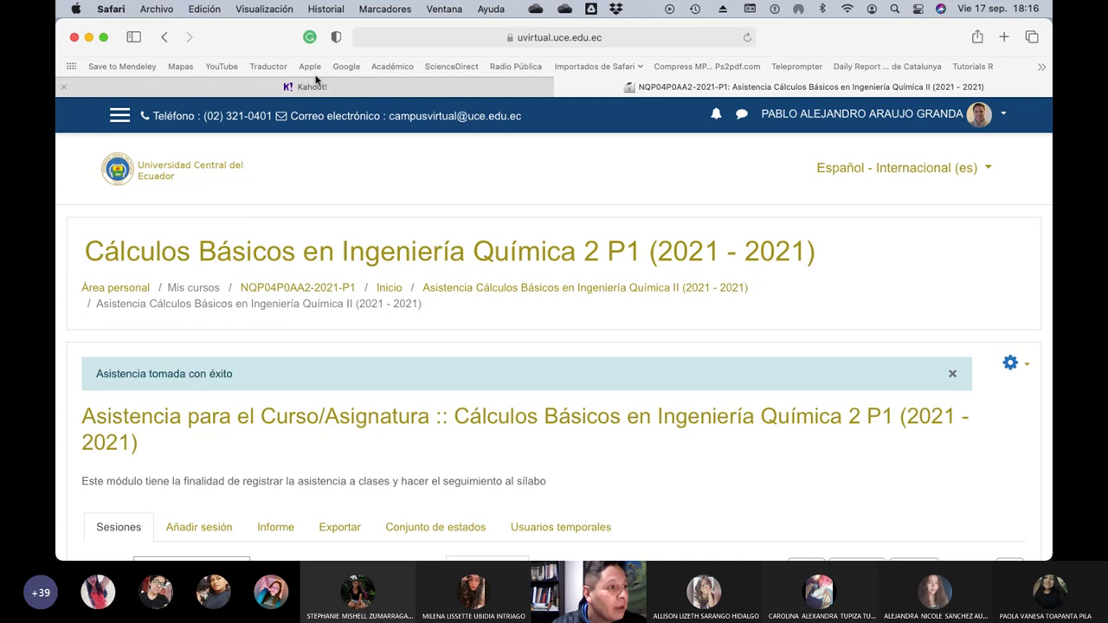
Switch to Kahoot and launch the quiz Duplicado de Ejercicios Básicos 2 in the classic player vs. player mode
left_click(337, 90)
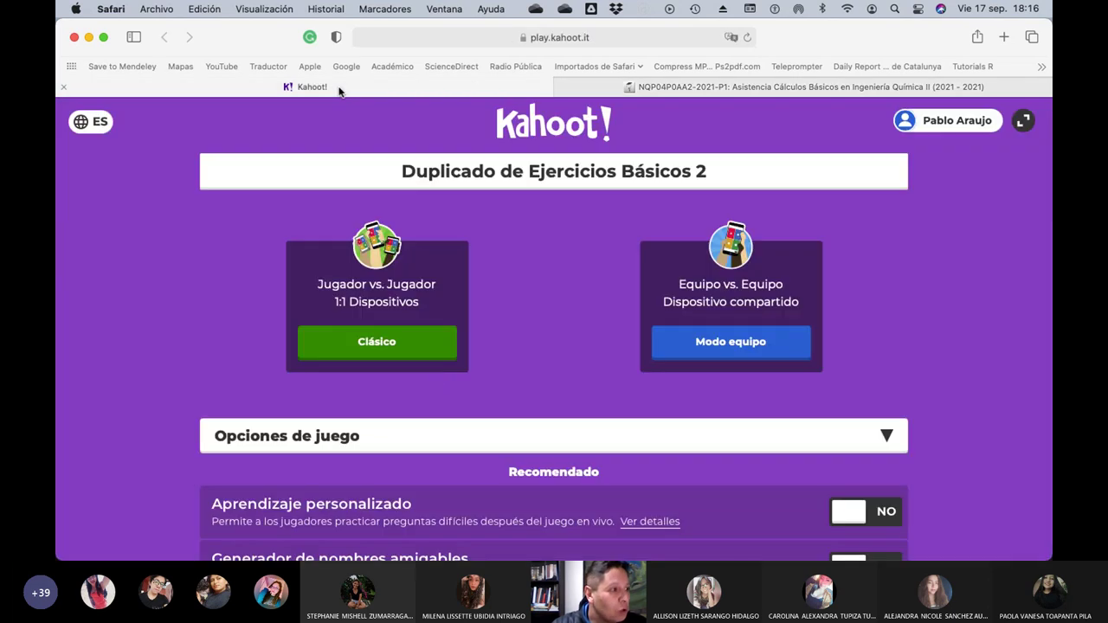
scroll(524, 337, "down", 5)
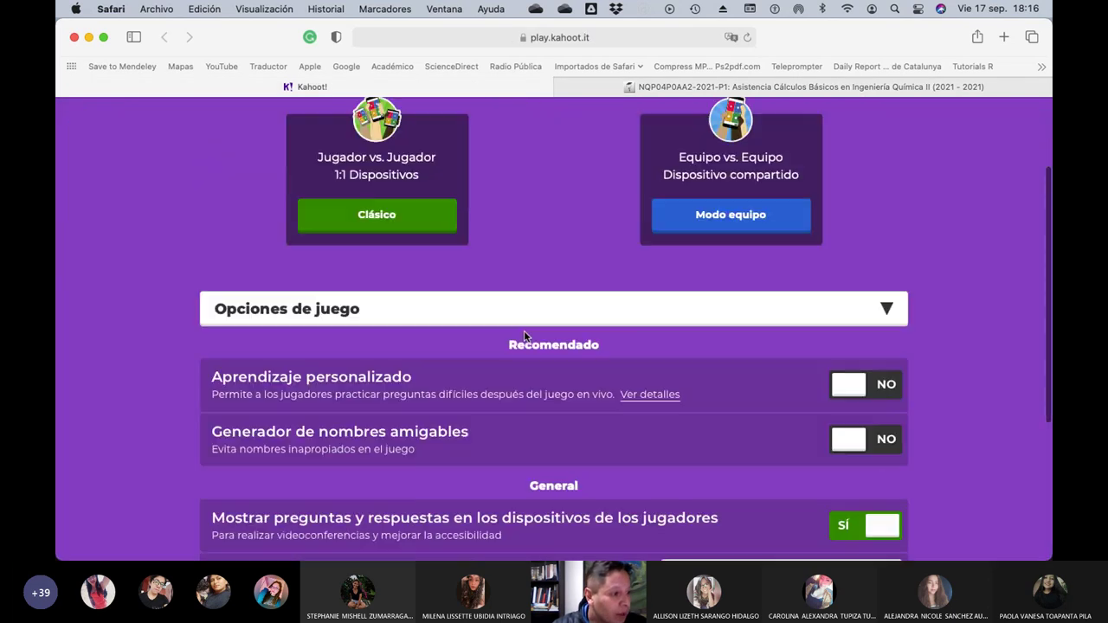
scroll(525, 337, "up", 3)
scroll(525, 337, "up", 2)
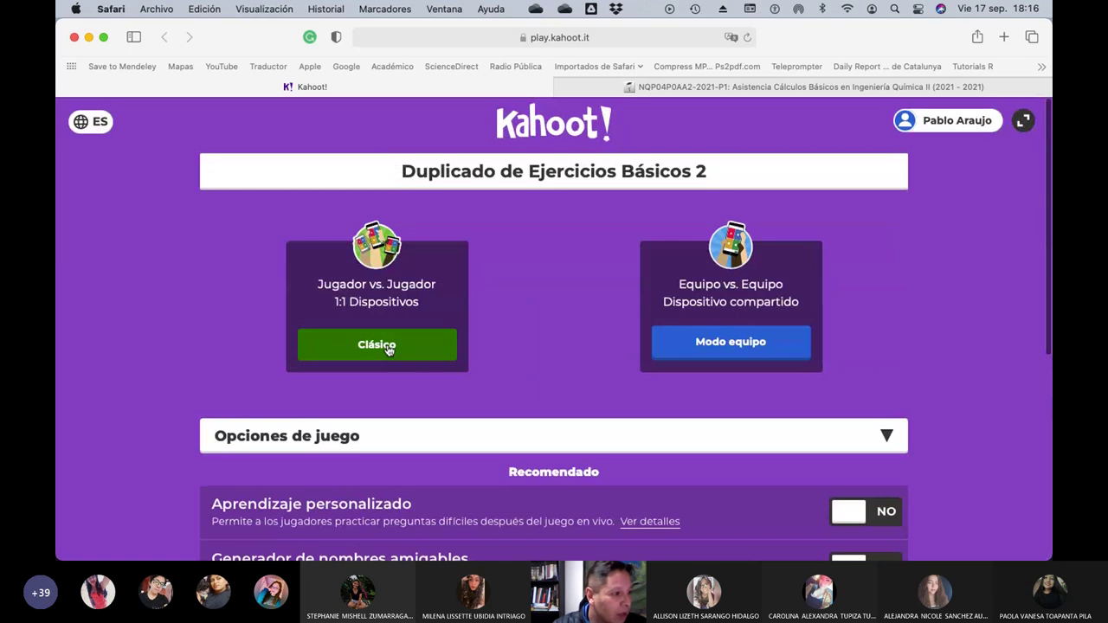
left_click(377, 344)
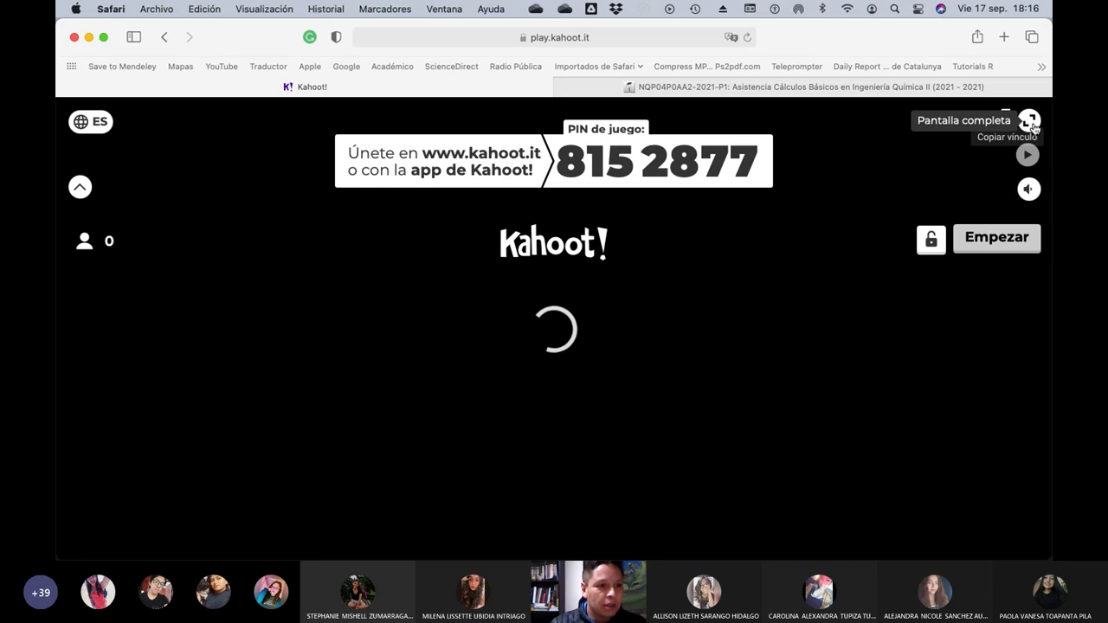
Show the game lobby in full screen and adjust the music volume to slightly below half
left_click(1030, 124)
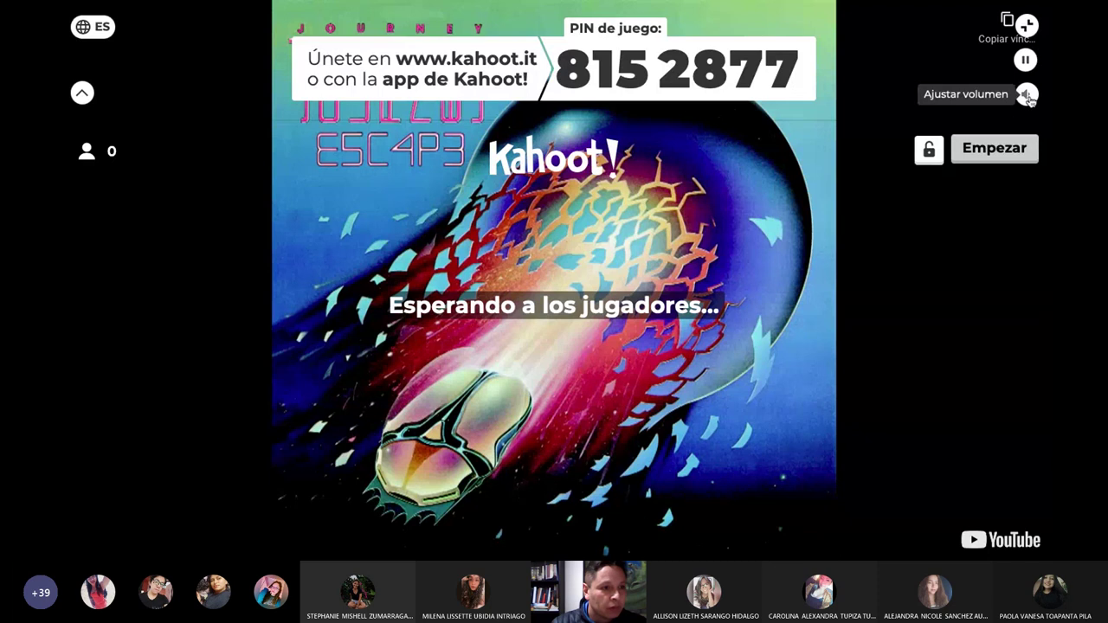
mouse_move(1026, 95)
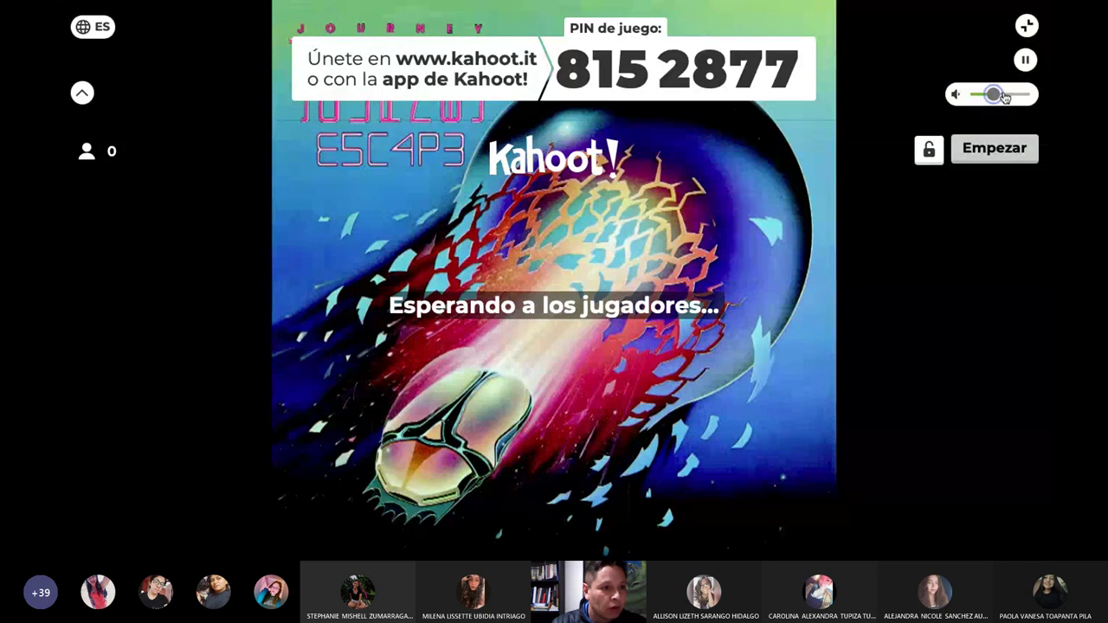
left_click_drag(993, 95, 1007, 97)
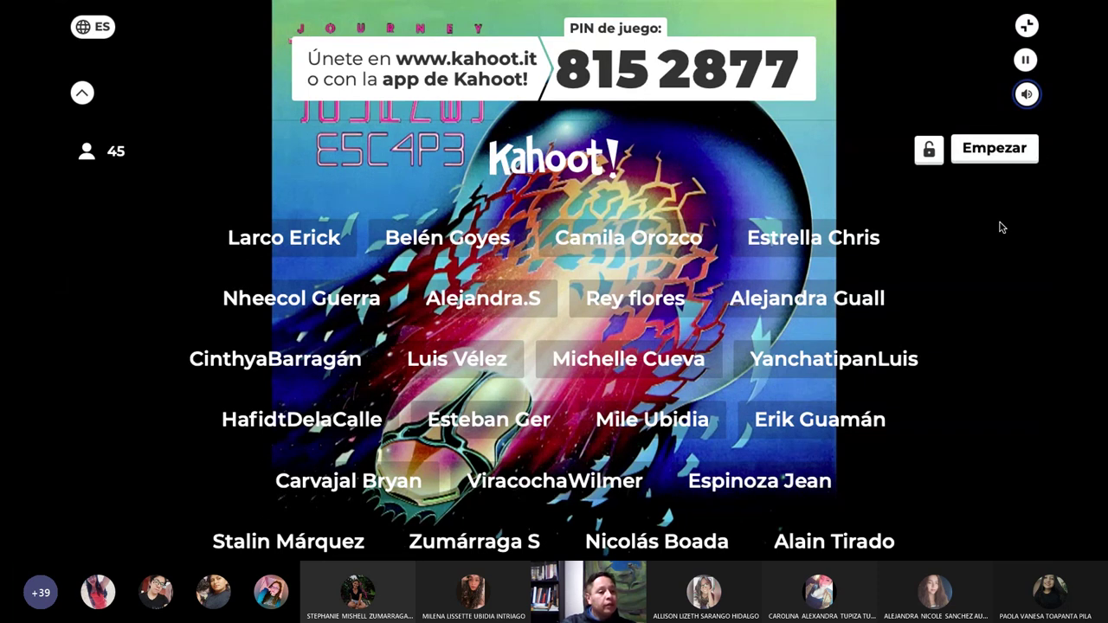
left_click(1016, 97)
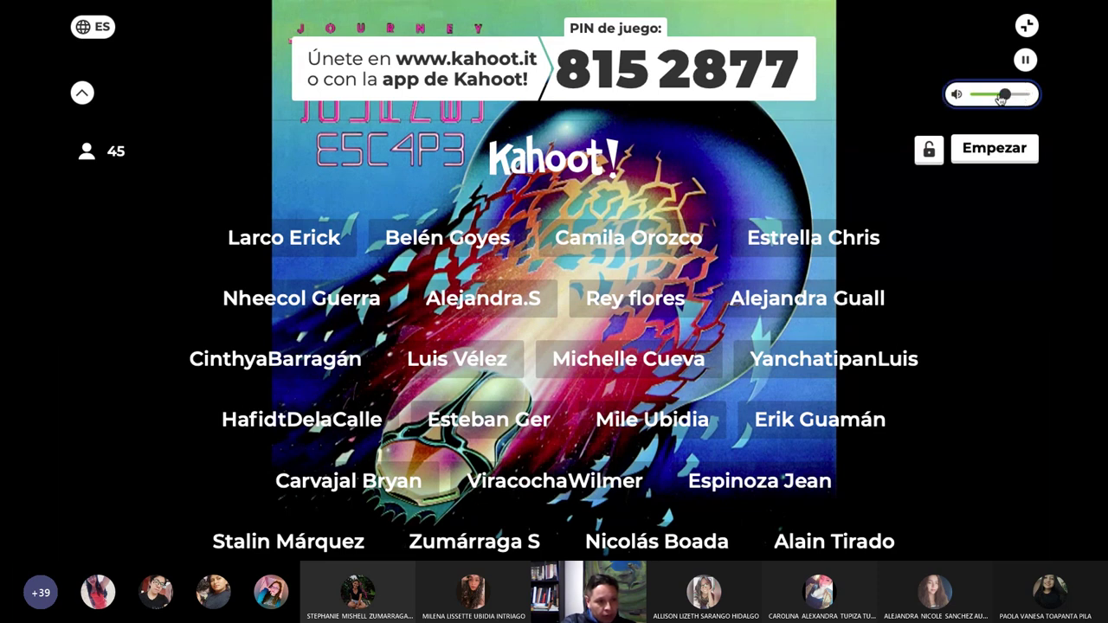
left_click_drag(1001, 99, 993, 100)
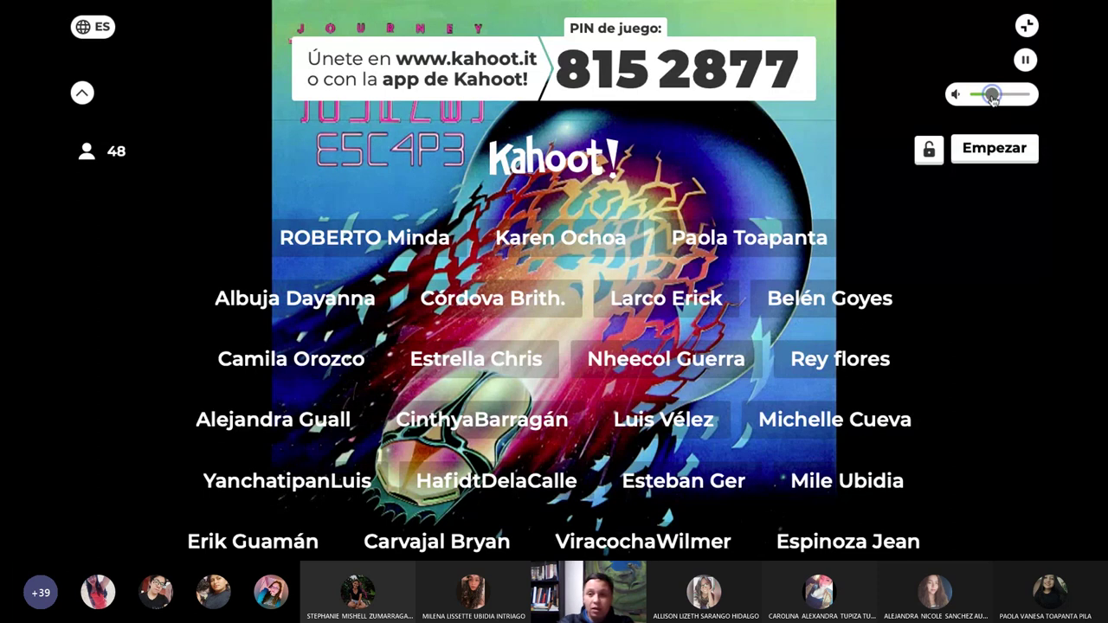
Start the Kahoot game and advance past the first question's results and scoreboard to question 2
left_click(1001, 156)
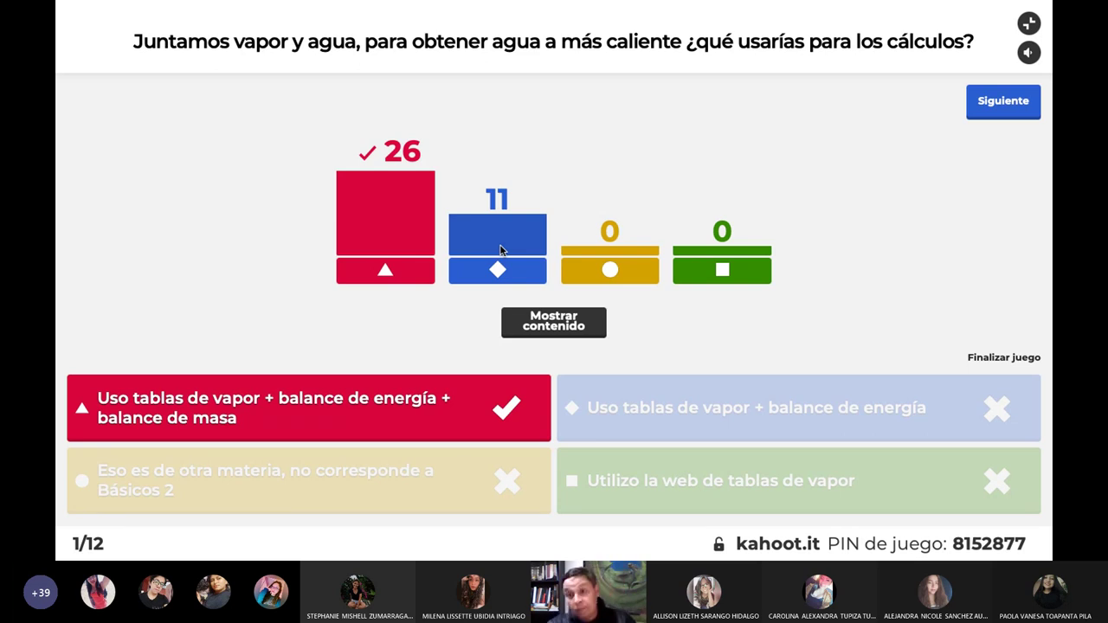
left_click(1002, 105)
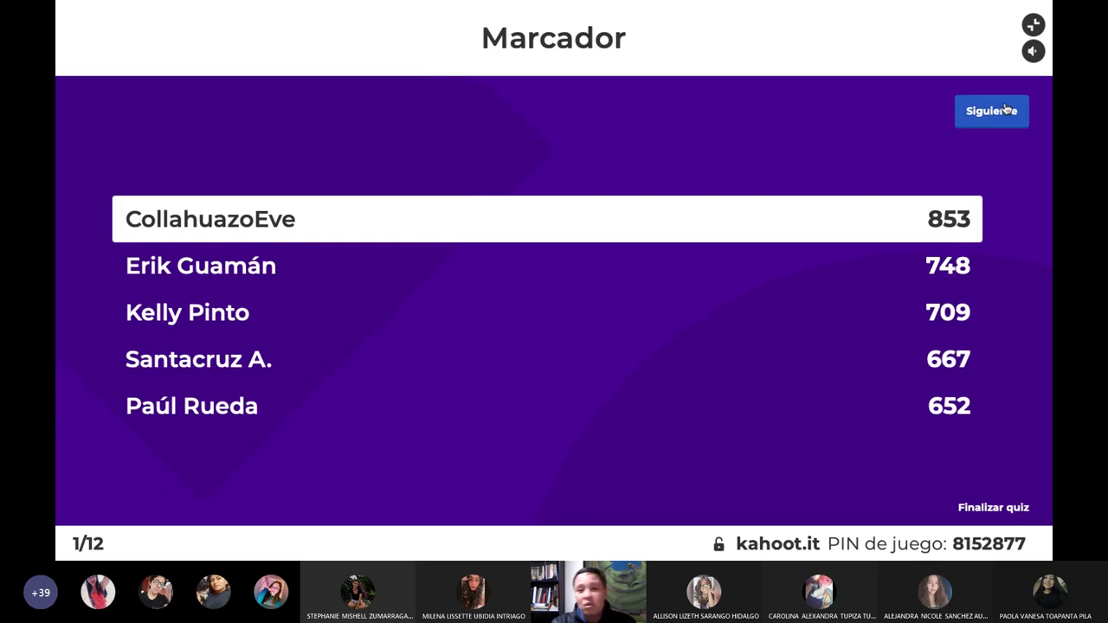
left_click(1004, 108)
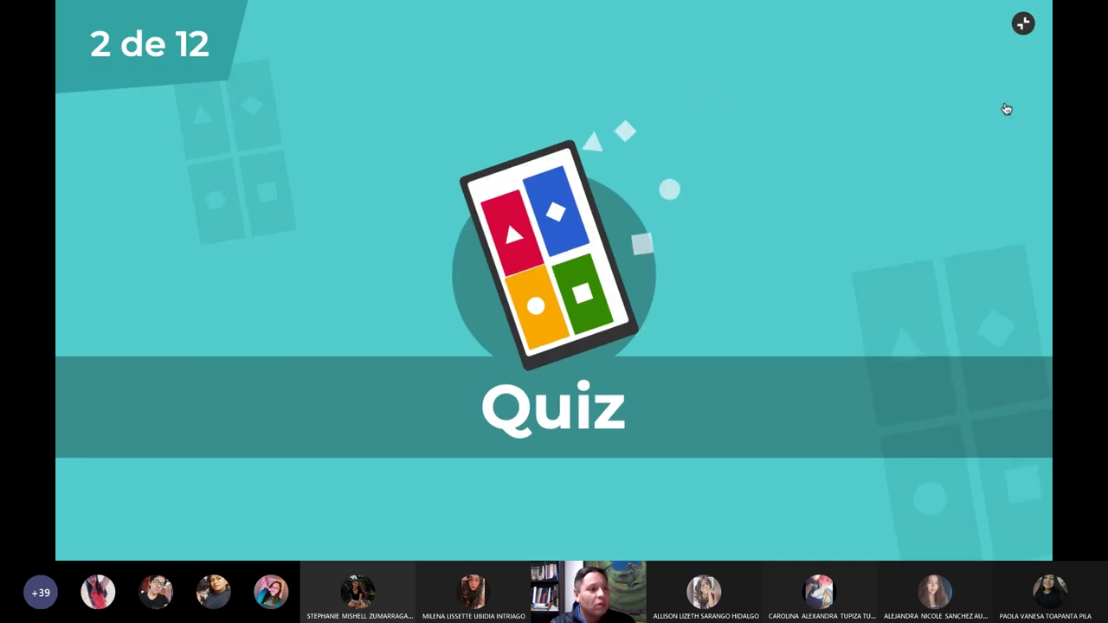
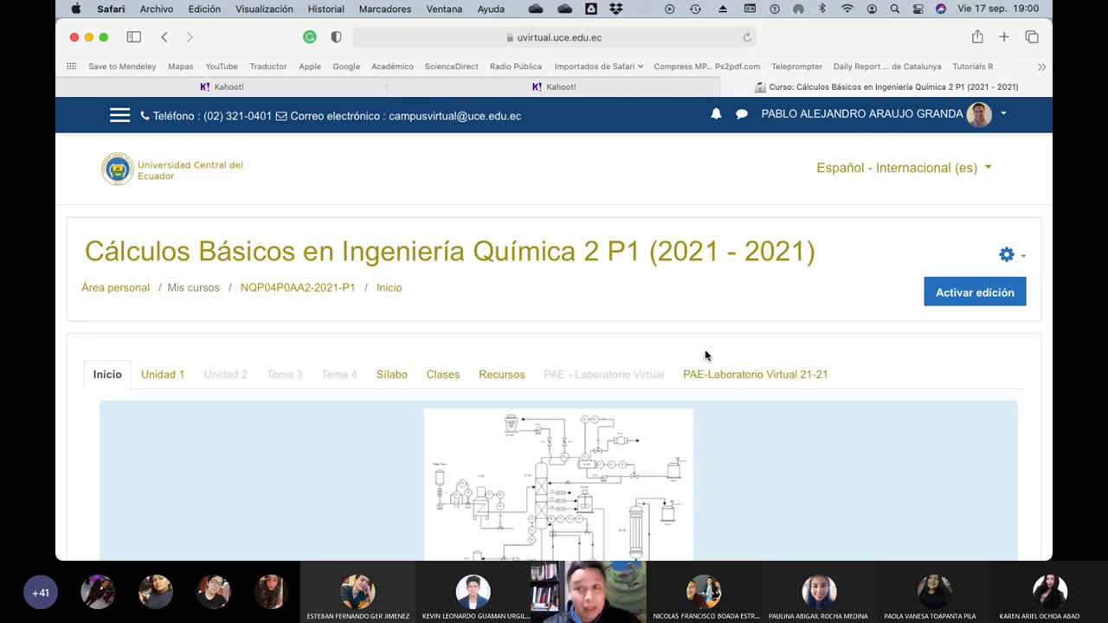
Open the Unidad 1 section of the Cálculos Básicos 2 course and review its resources and activities
scroll(705, 354, "down", 3)
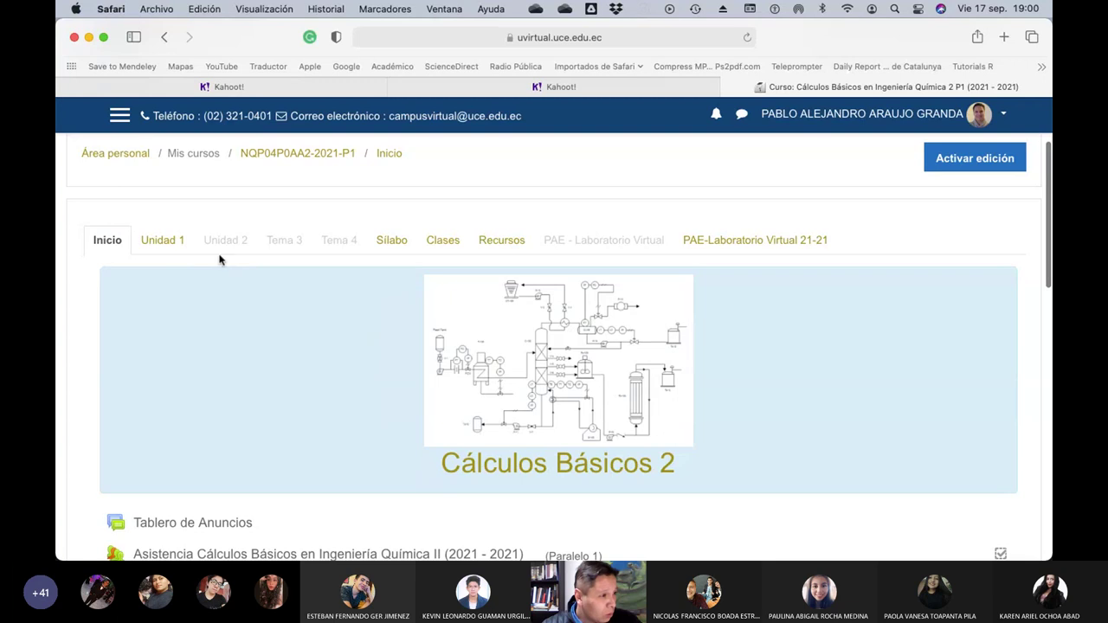
left_click(180, 249)
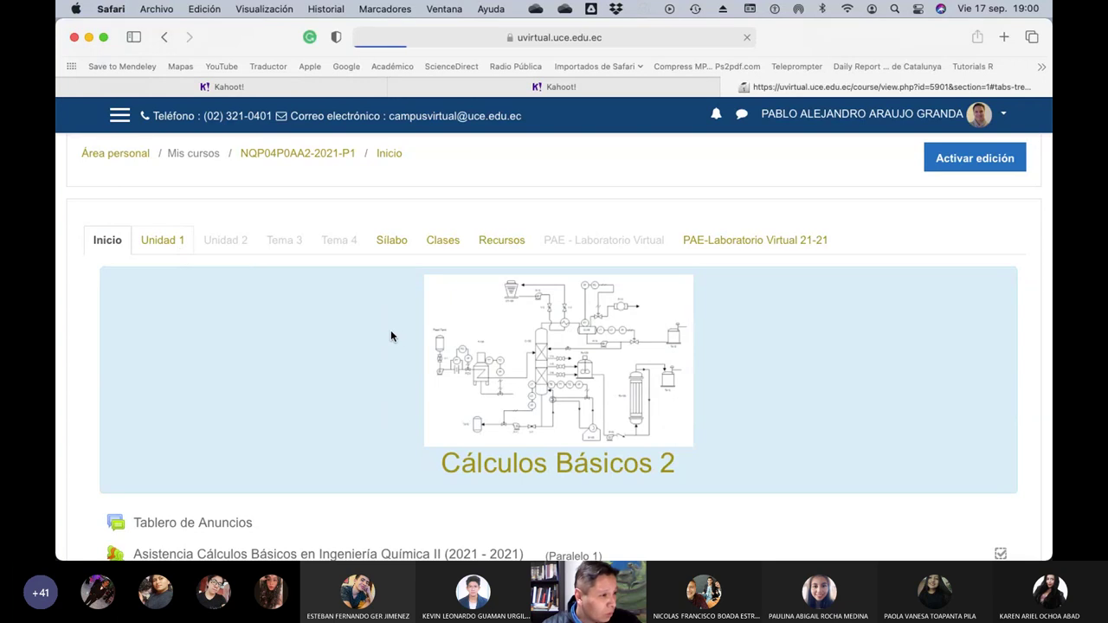
scroll(393, 336, "down", 3)
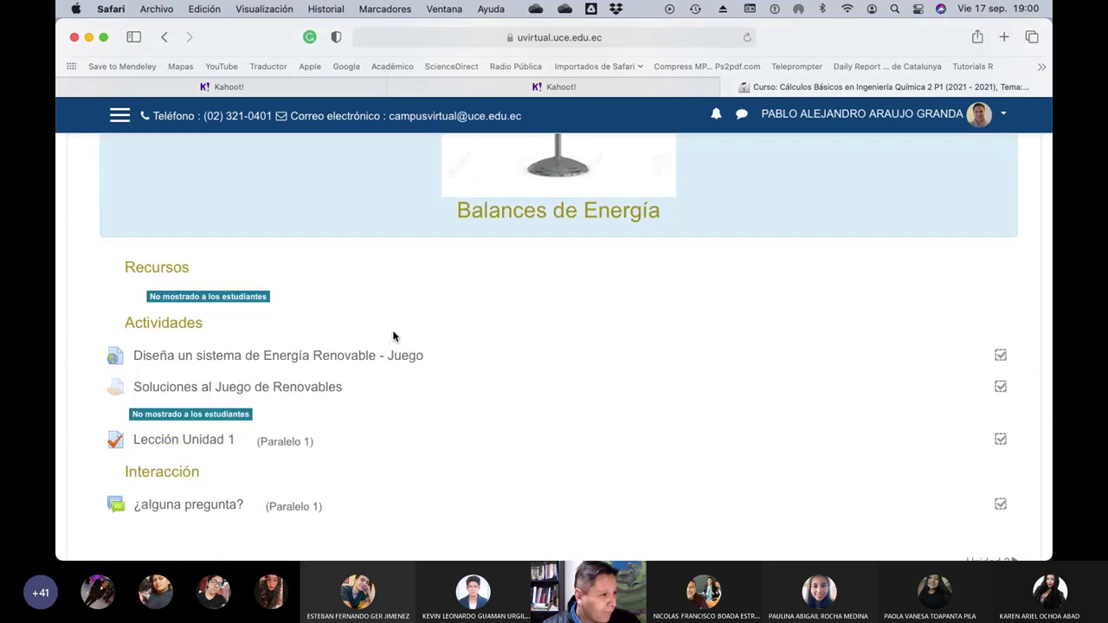
scroll(393, 335, "down", 2)
scroll(393, 336, "up", 5)
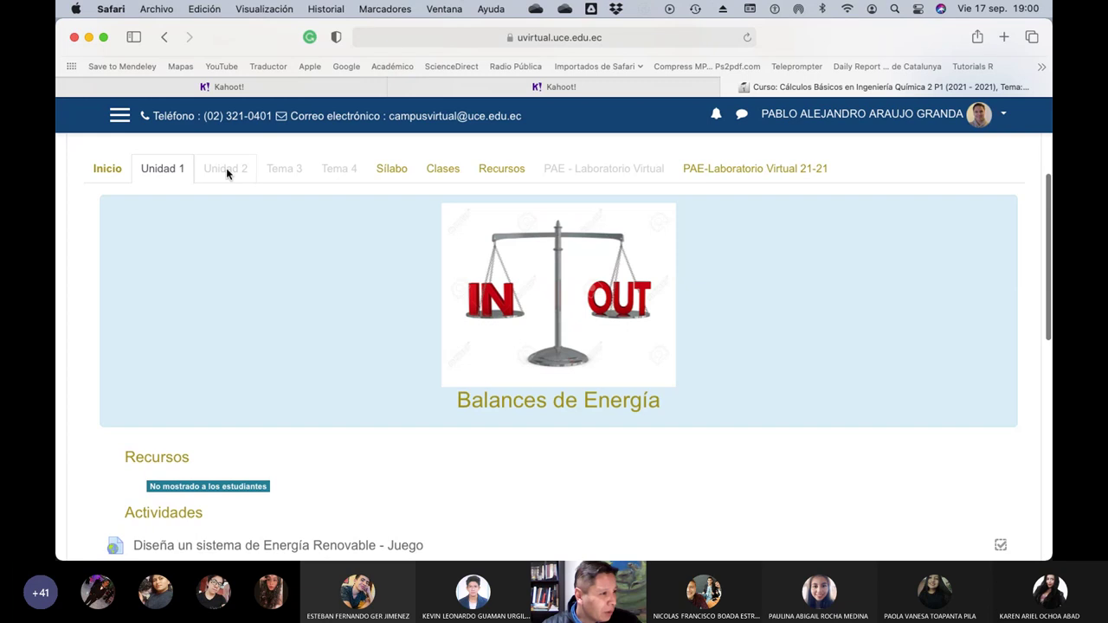
Open the hidden Unidad 2 section of the course and review its activities
left_click(226, 167)
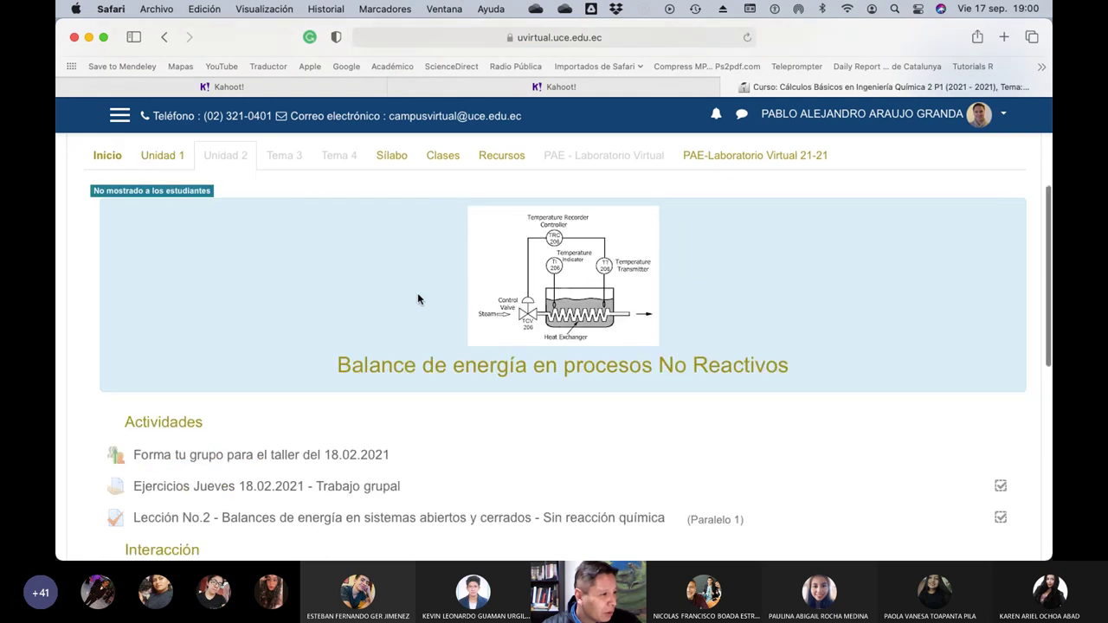
scroll(417, 299, "down", 5)
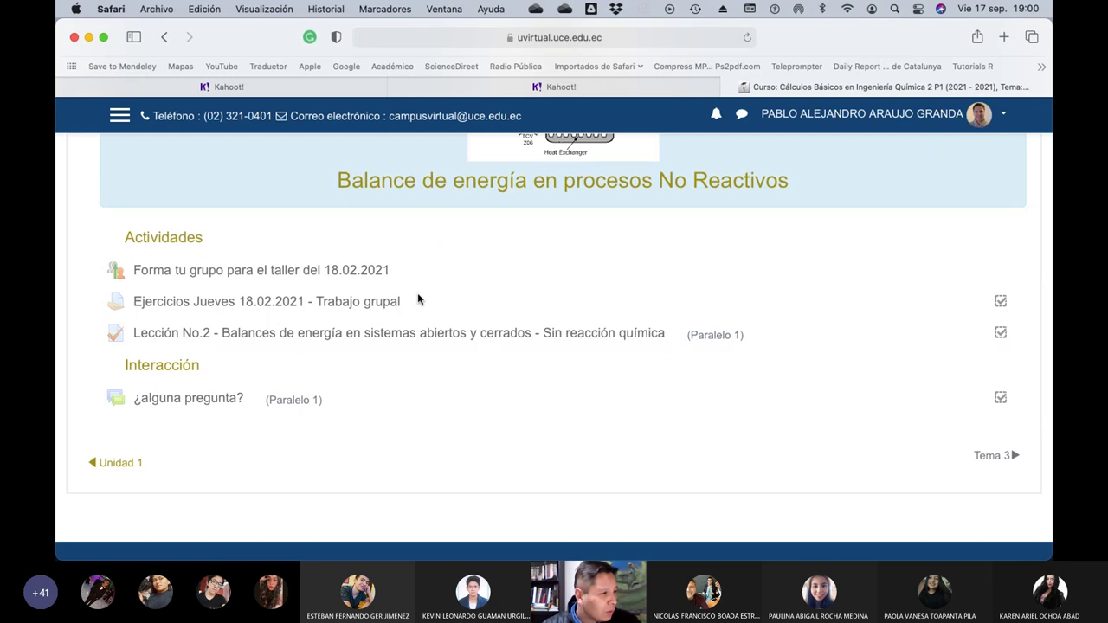
scroll(417, 296, "up", 5)
scroll(972, 264, "up", 4)
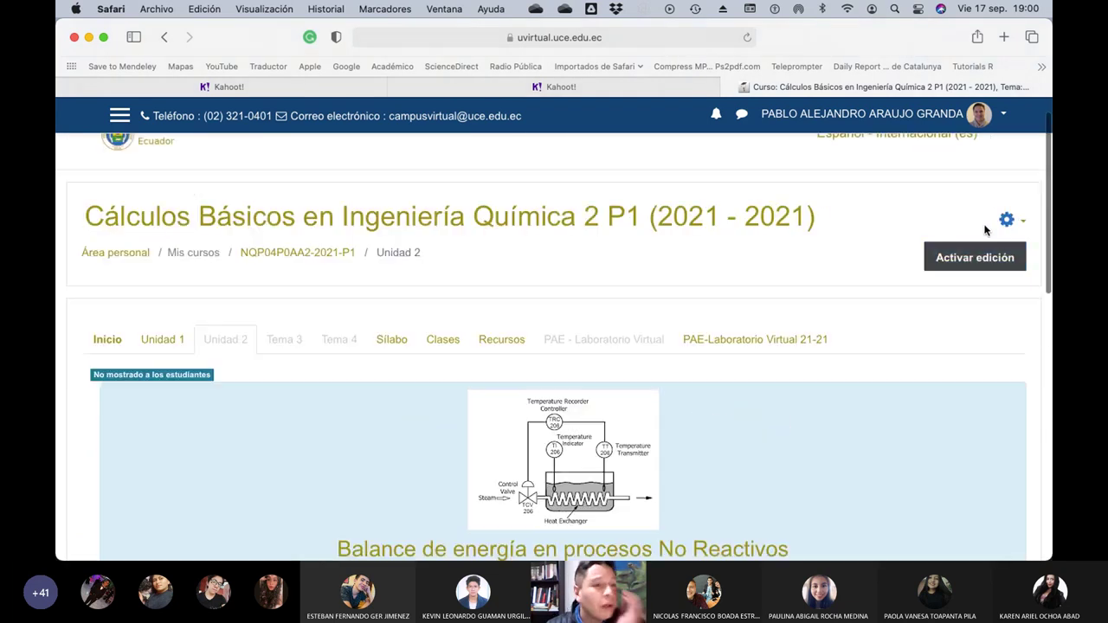
left_click(1006, 219)
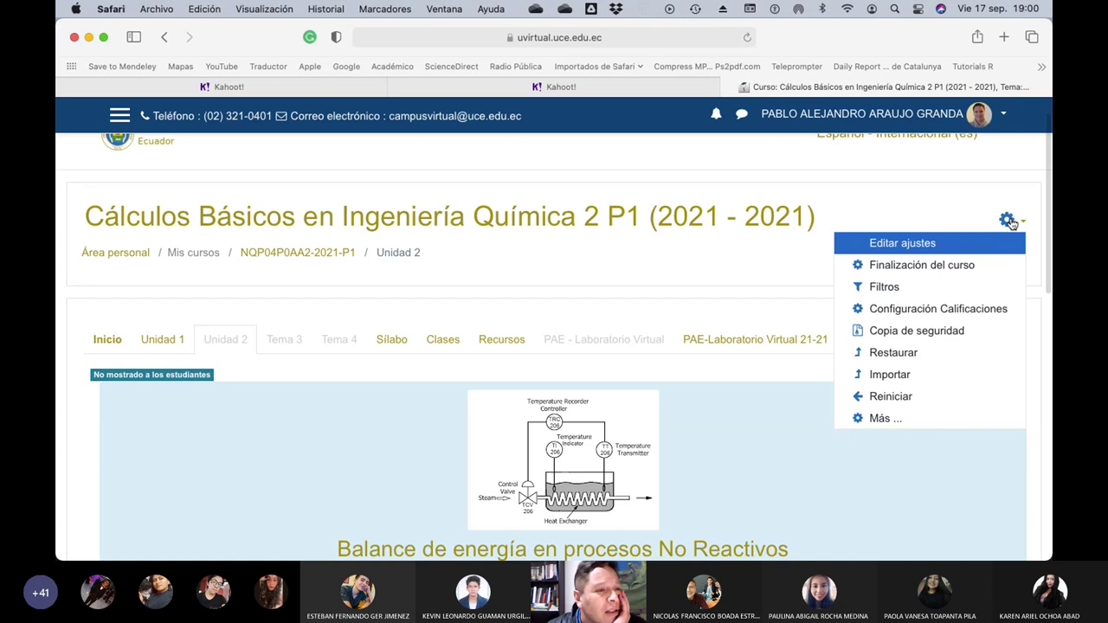
left_click(919, 249)
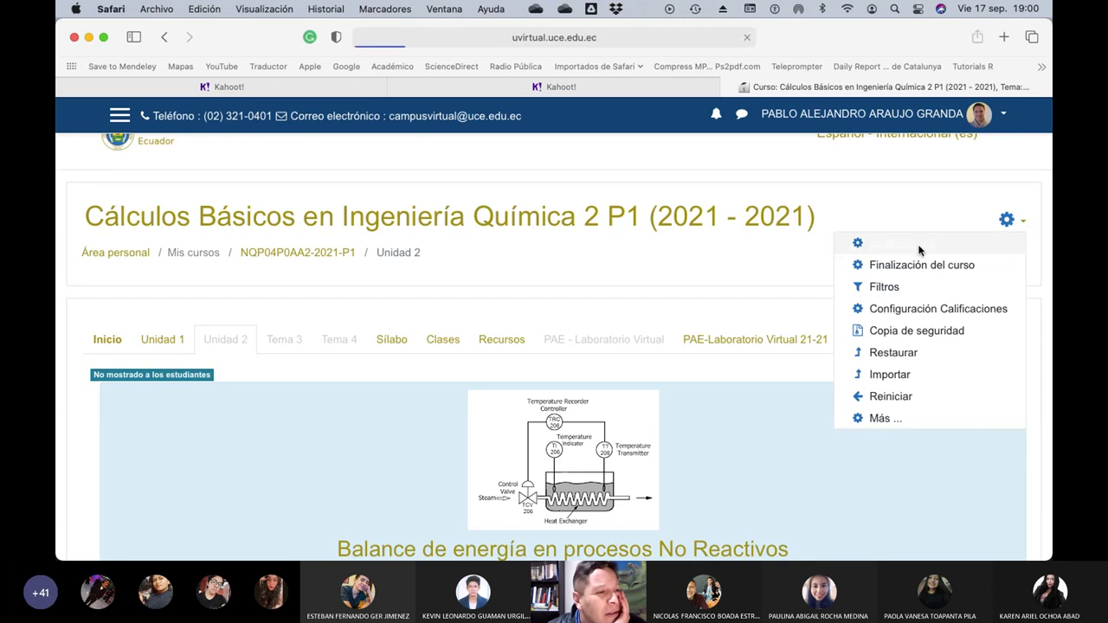
left_click(167, 38)
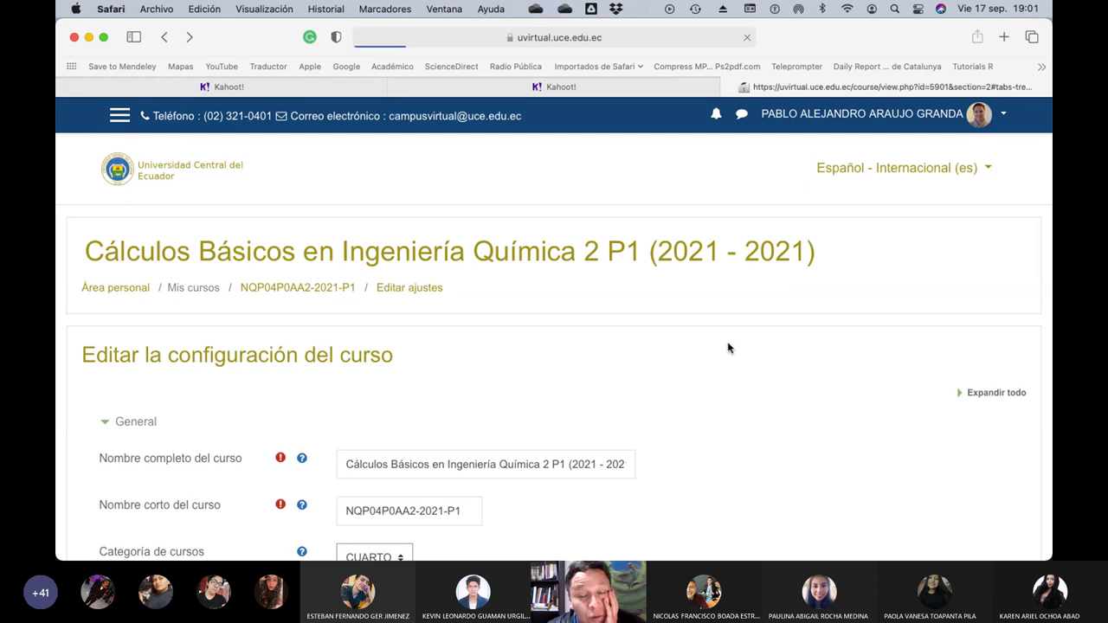
Turn on editing mode for the course page in the Unidad 2 section
scroll(822, 377, "up", 3)
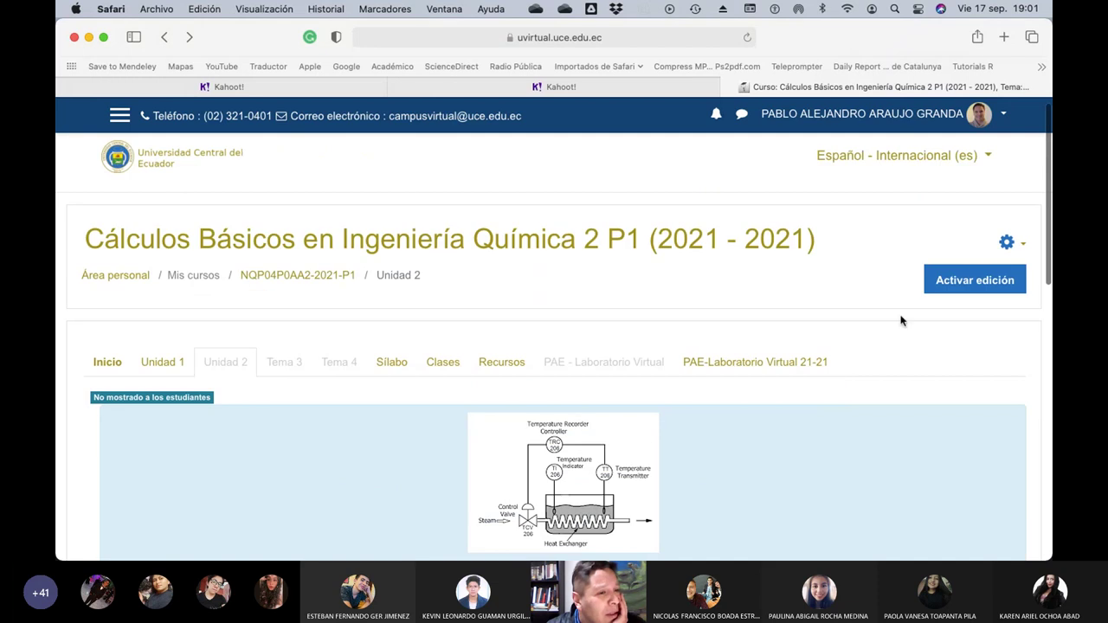
left_click(980, 290)
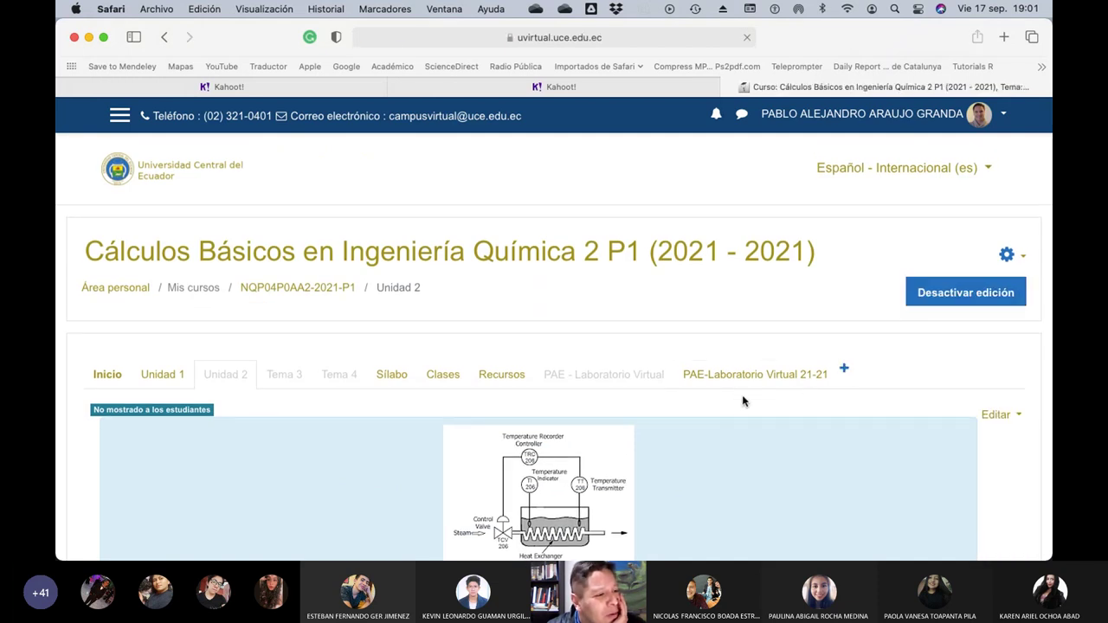
scroll(871, 405, "down", 4)
scroll(871, 405, "up", 3)
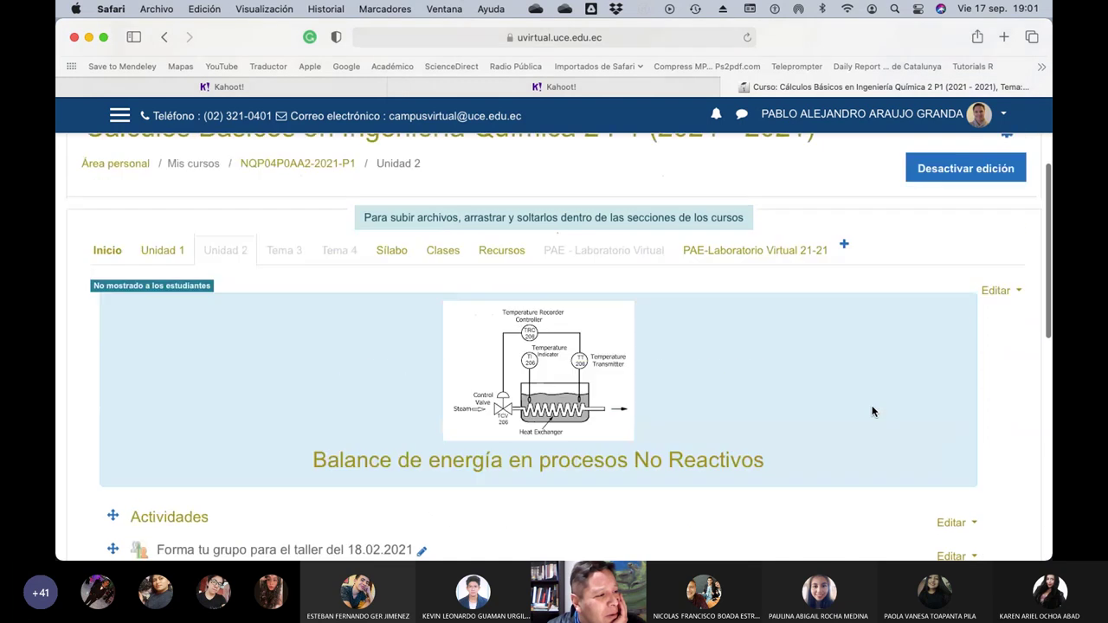
Make the hidden Unidad 2 section of the course visible to students
left_click(1013, 352)
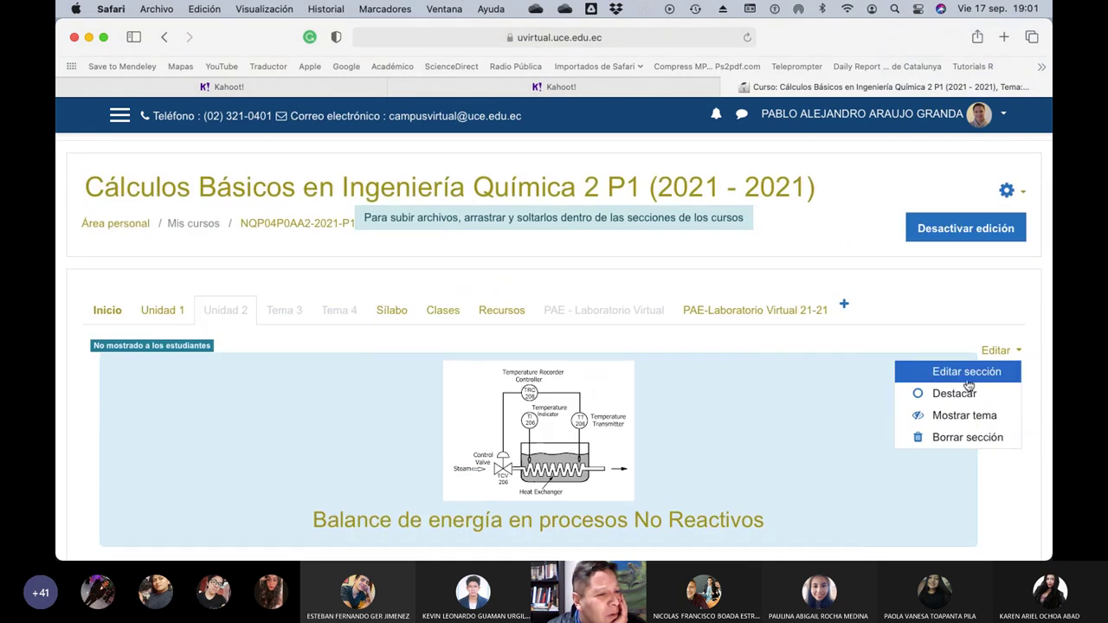
left_click(964, 416)
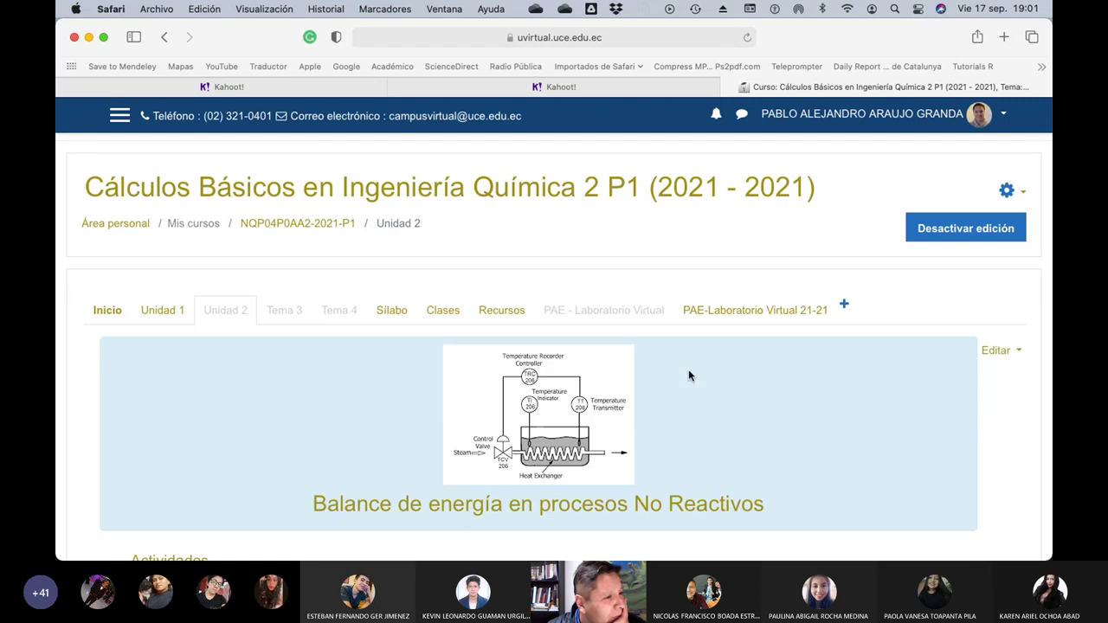
Hide the three items under Actividades from students: the group selection, the 18.02.2021 group exercises and Lección No.2
scroll(688, 374, "down", 5)
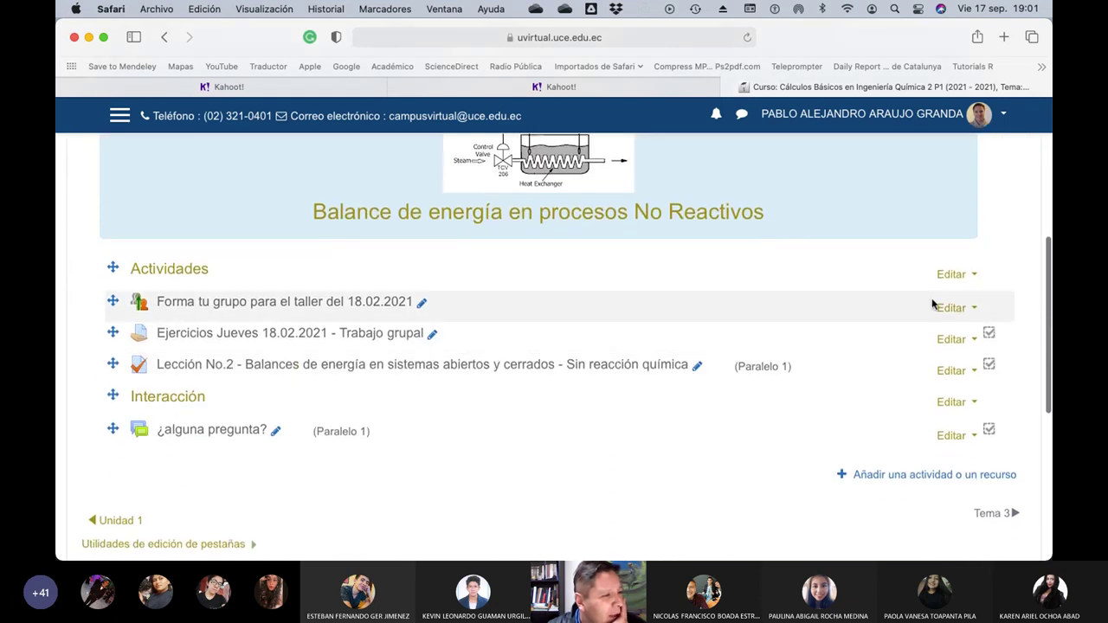
left_click(973, 309)
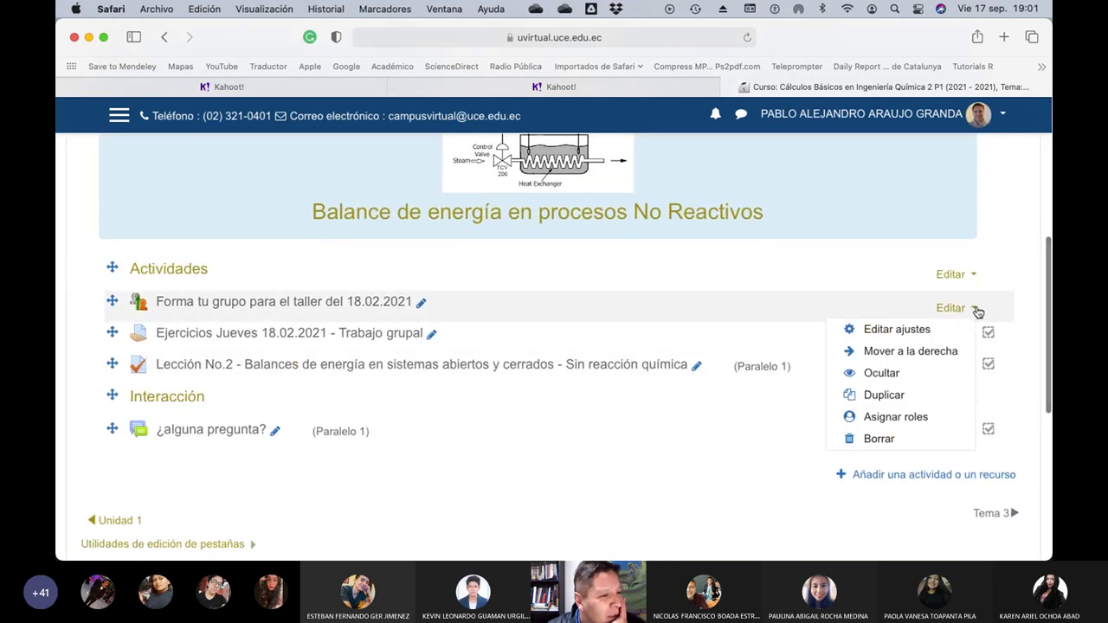
left_click(889, 375)
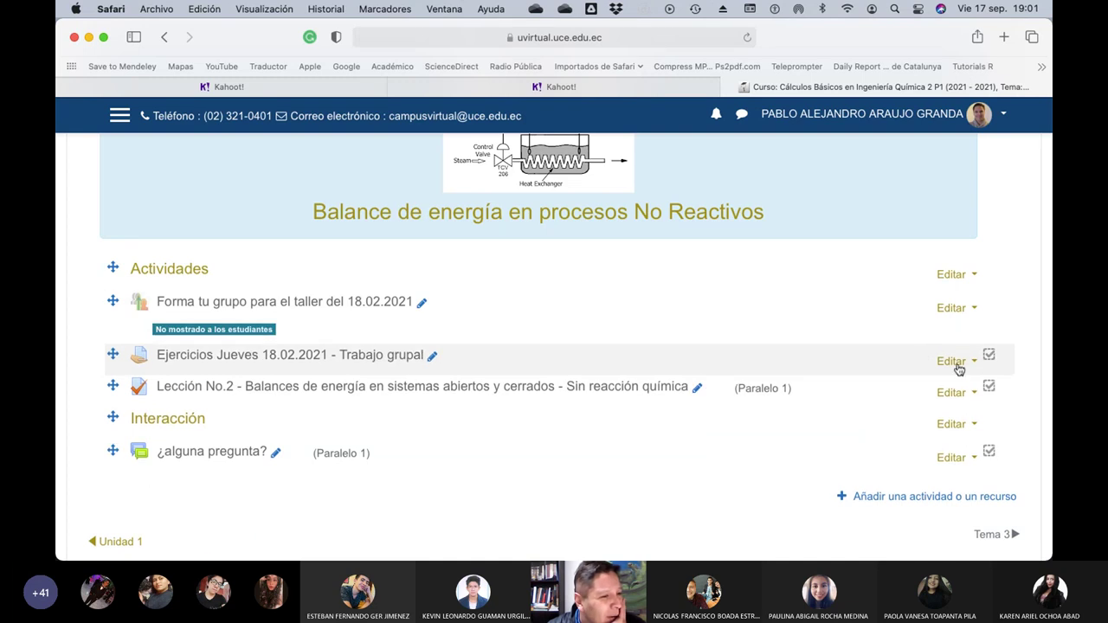
left_click(974, 361)
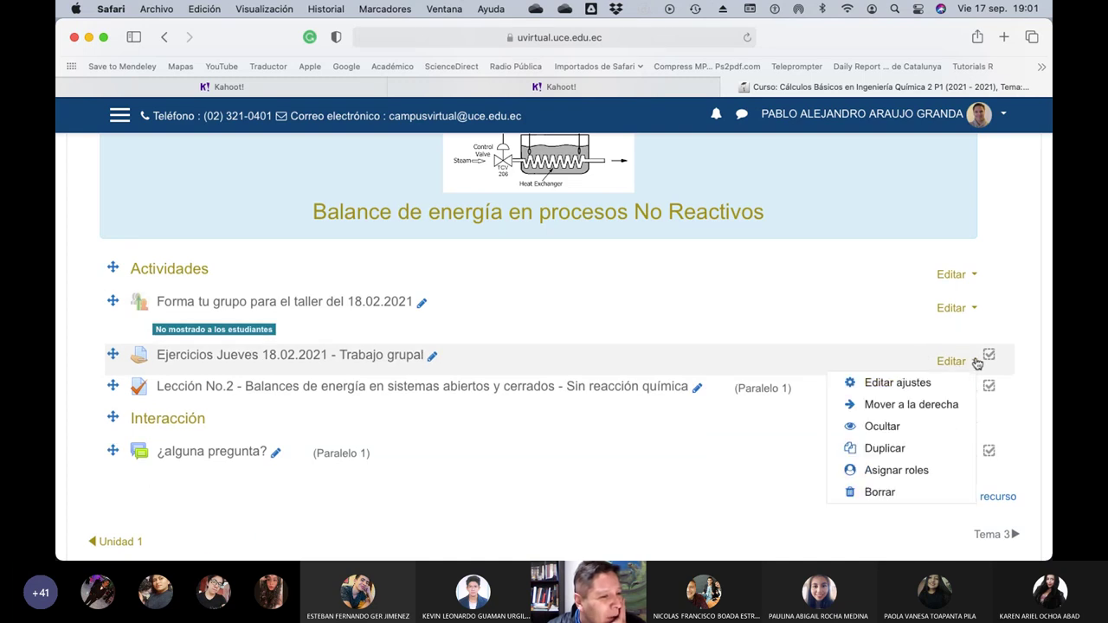
left_click(888, 426)
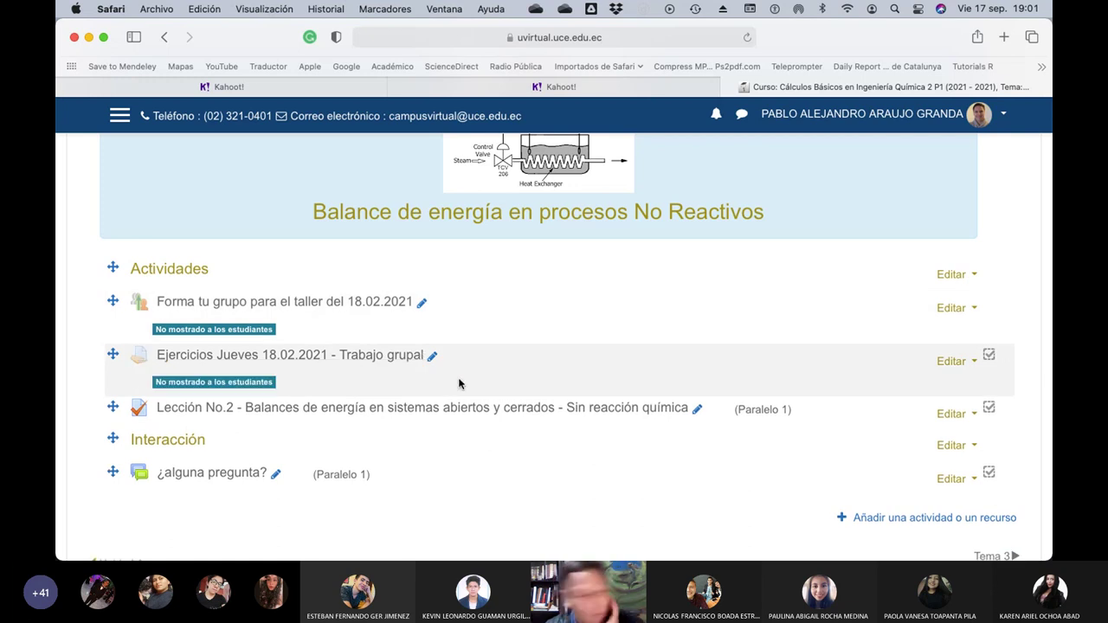
scroll(459, 383, "down", 2)
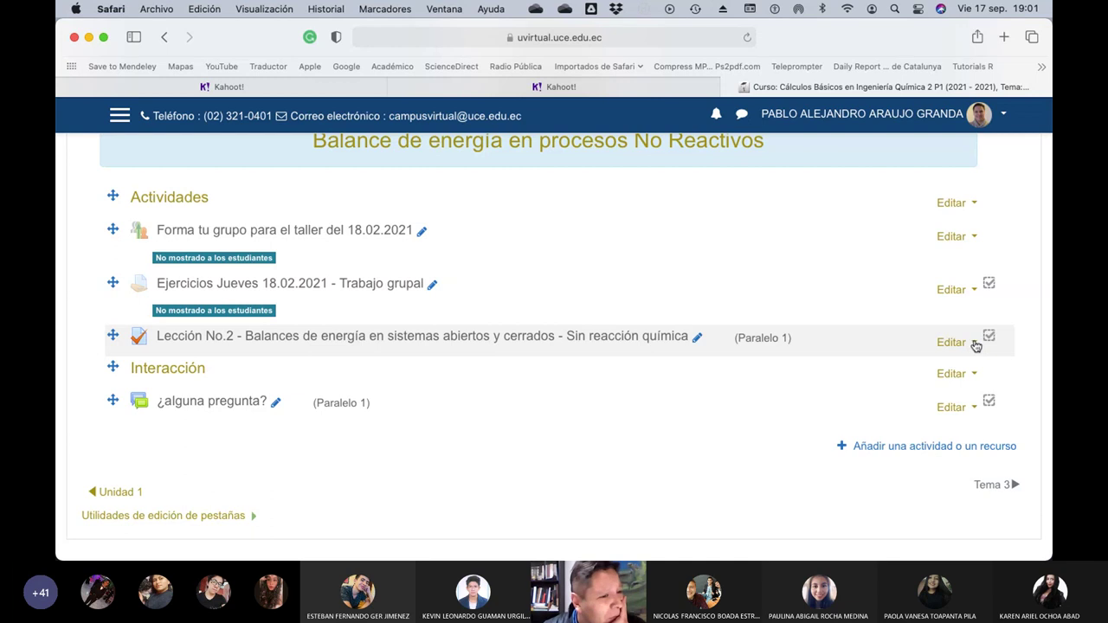
left_click(952, 342)
left_click(844, 415)
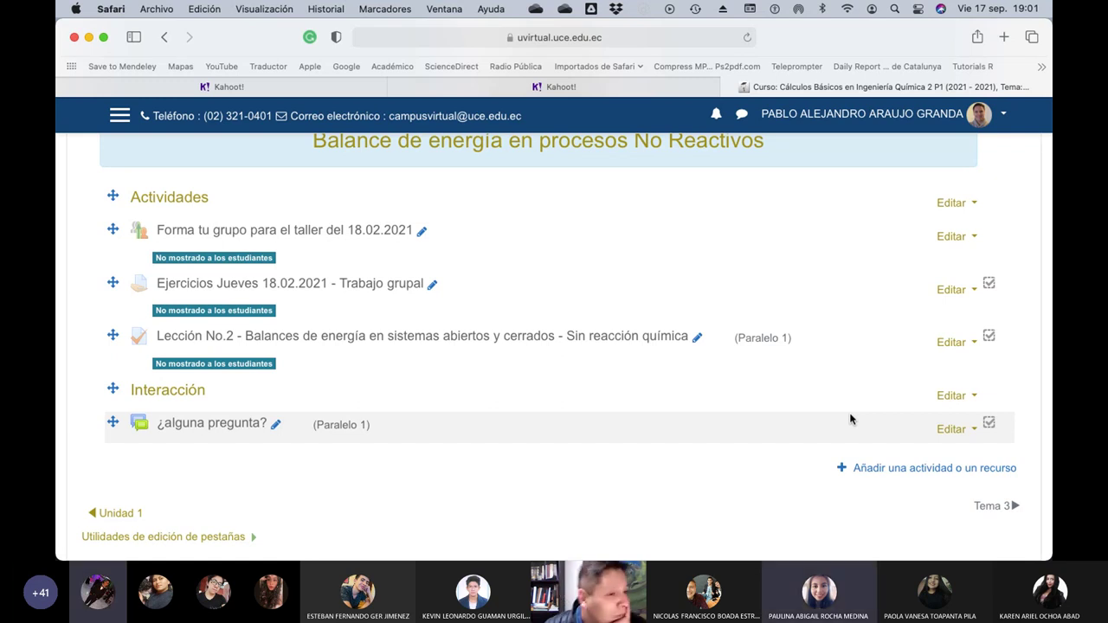
Add a new Tarea activity to the Unidad 2 section
left_click(869, 478)
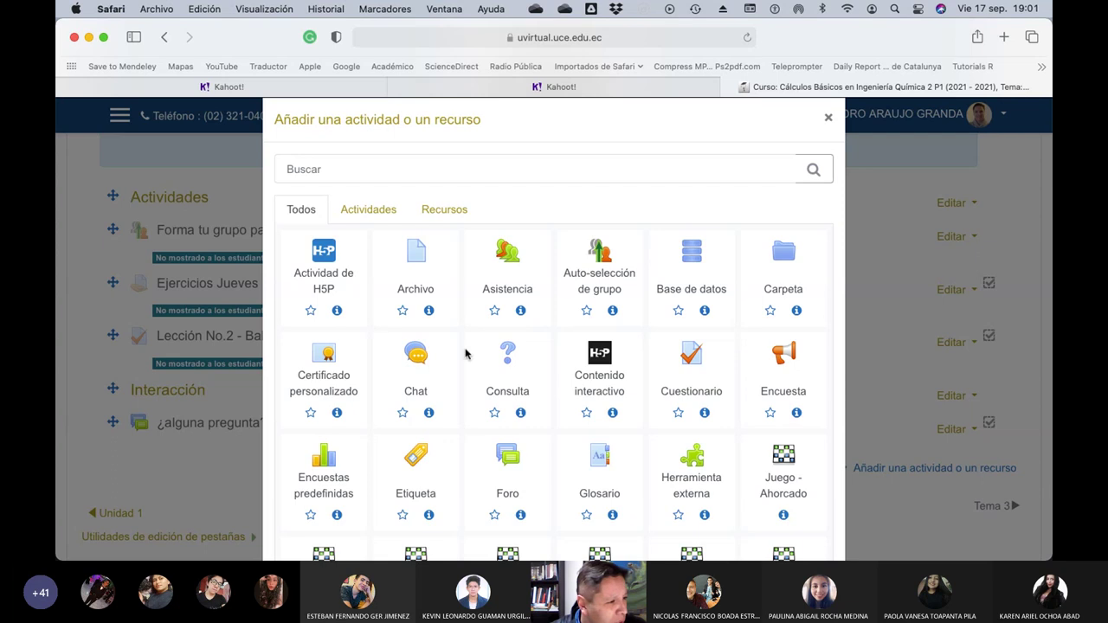
scroll(599, 347, "down", 3)
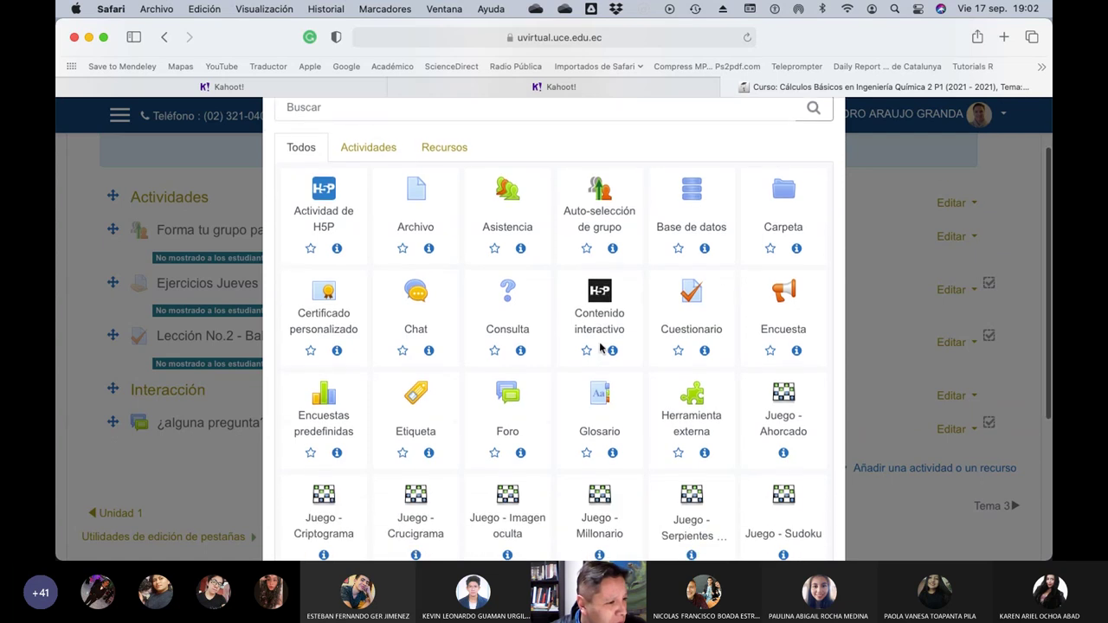
scroll(367, 252, "up", 5)
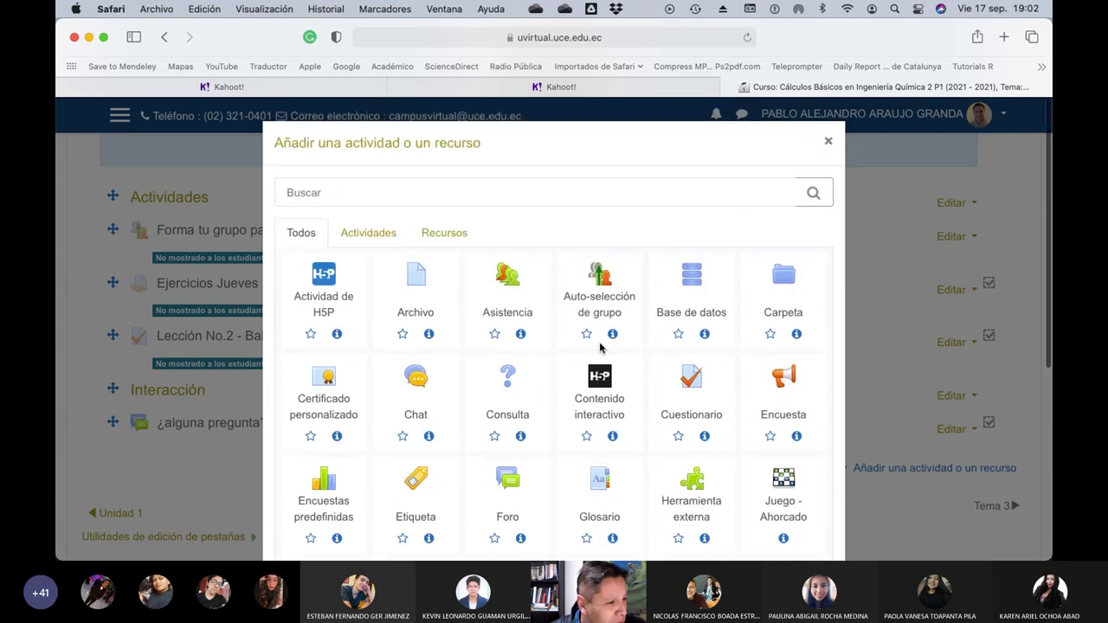
left_click(368, 229)
scroll(618, 334, "down", 3)
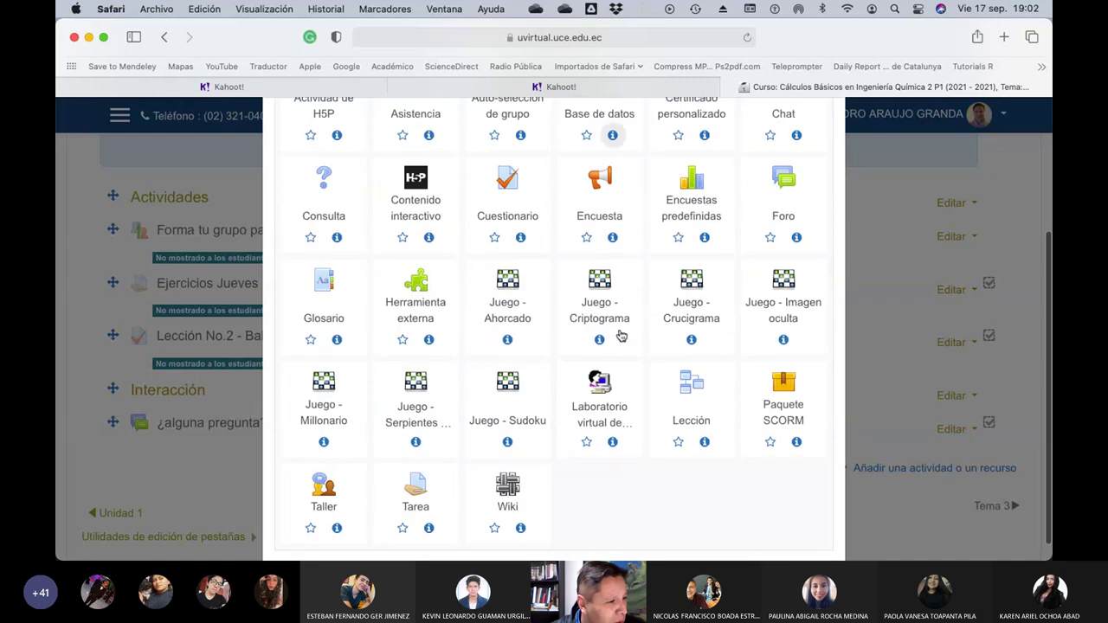
left_click(414, 485)
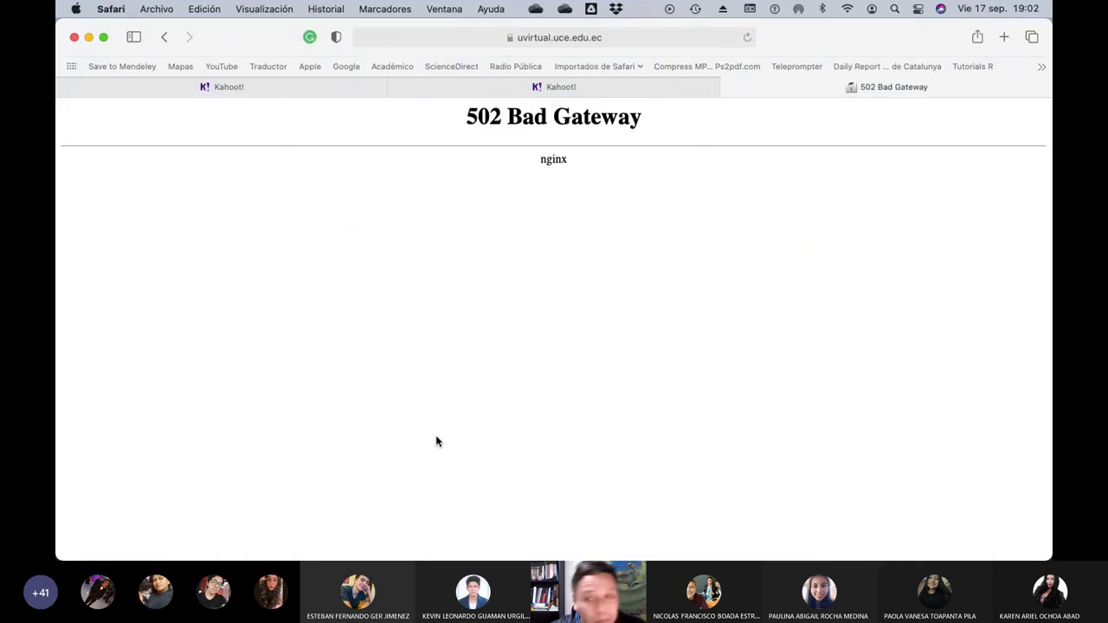
Reload the failed page until the new Tarea form loads, and expand all of the form's settings sections
left_click(746, 38)
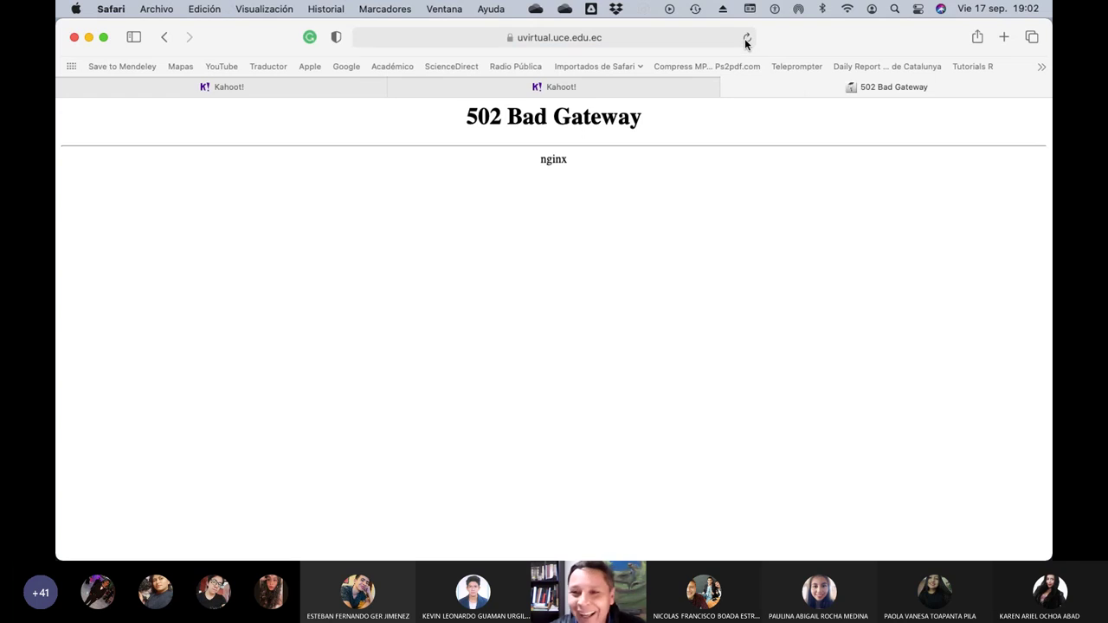
left_click(746, 40)
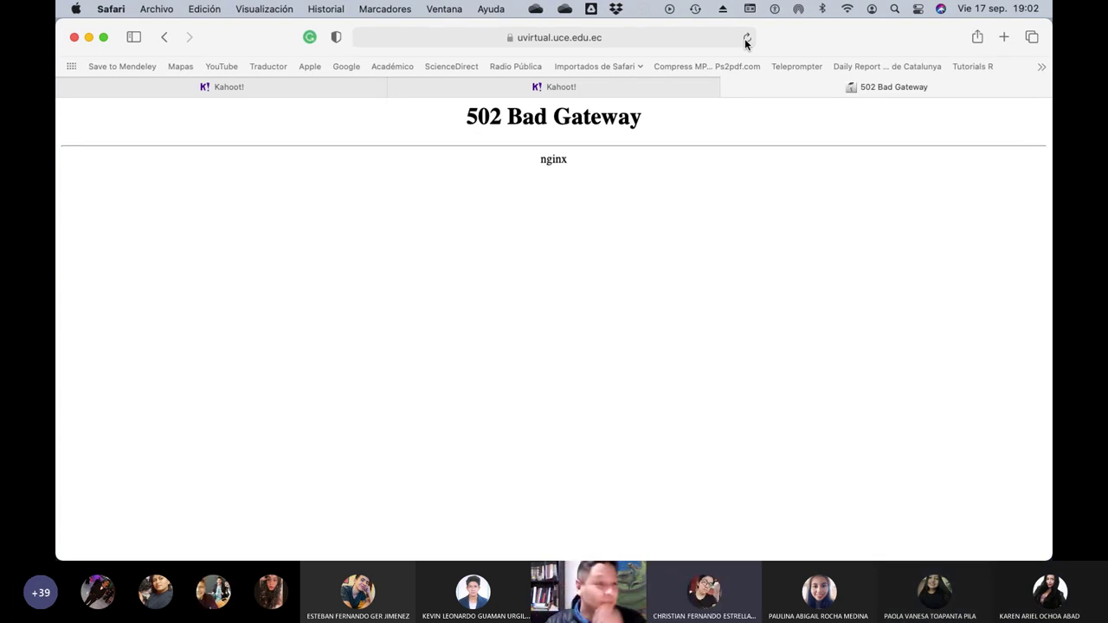
left_click(746, 41)
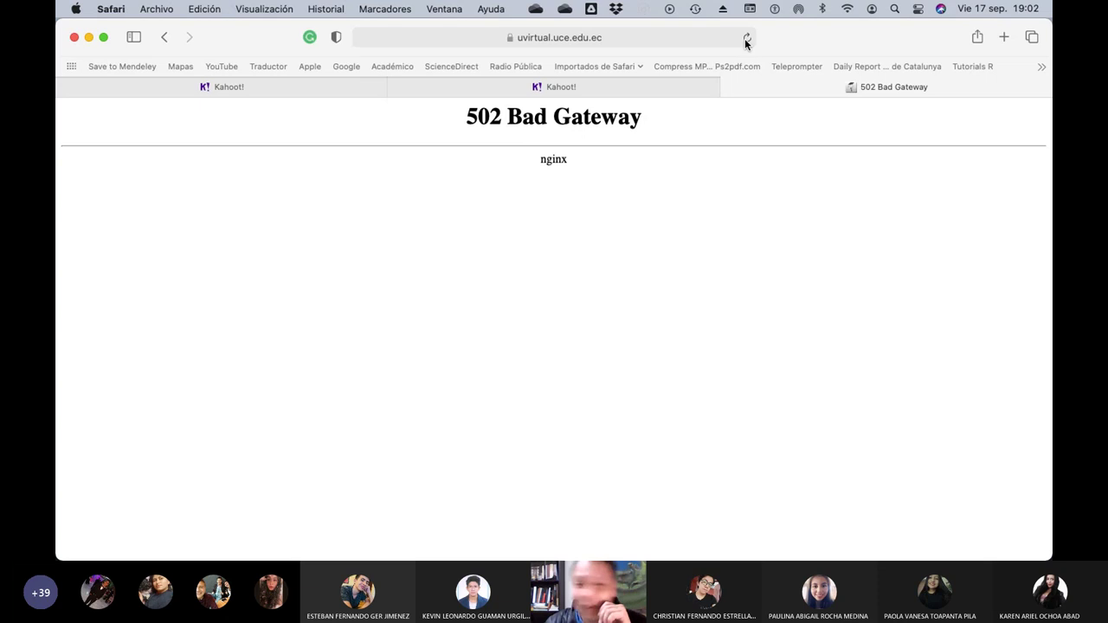
left_click(746, 41)
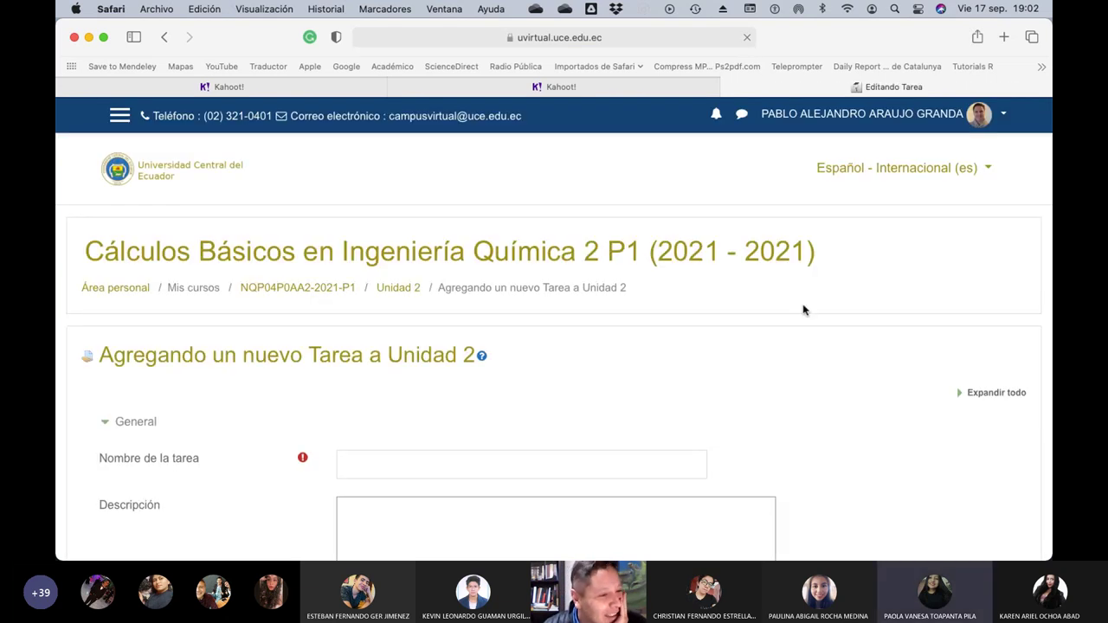
scroll(803, 309, "down", 3)
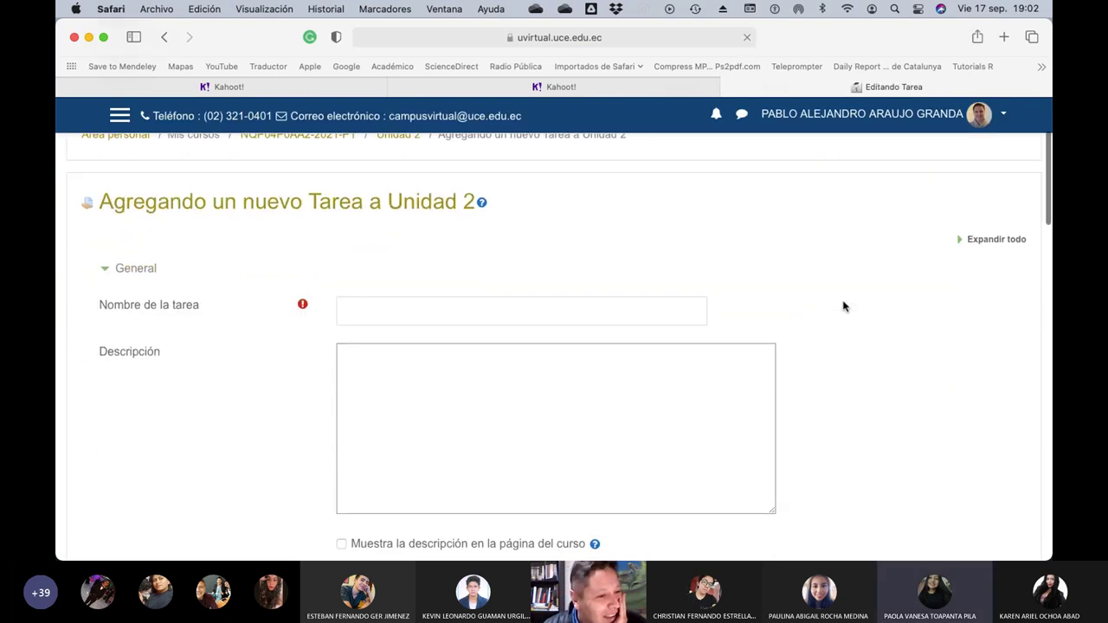
left_click(959, 246)
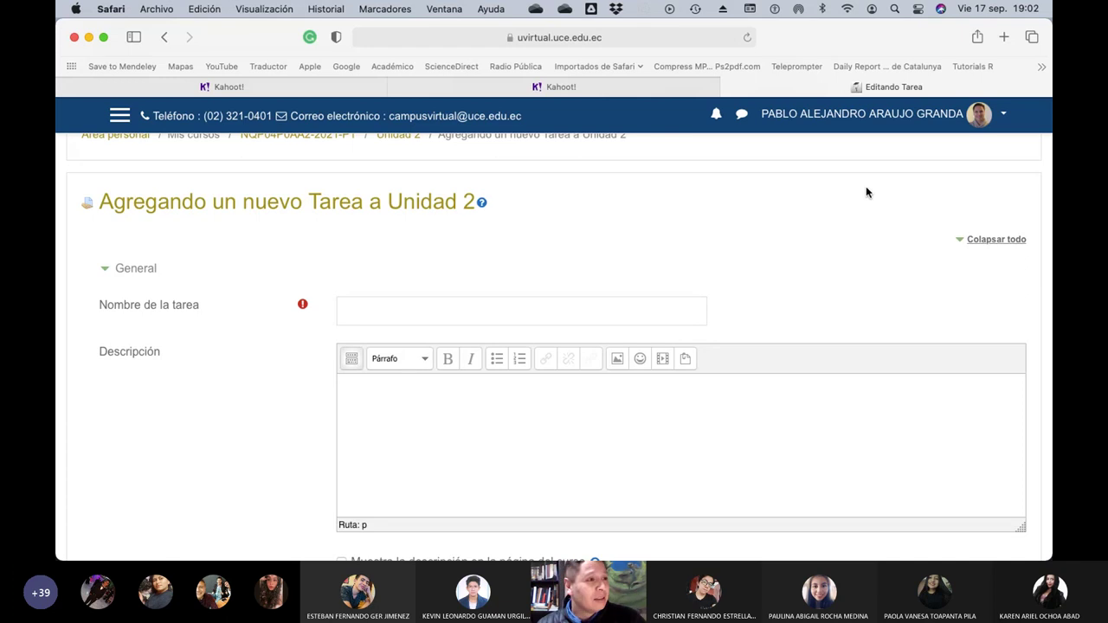
Replace the Kahoot report page with a Google search for "kunfu panda paz interior"
left_click(611, 88)
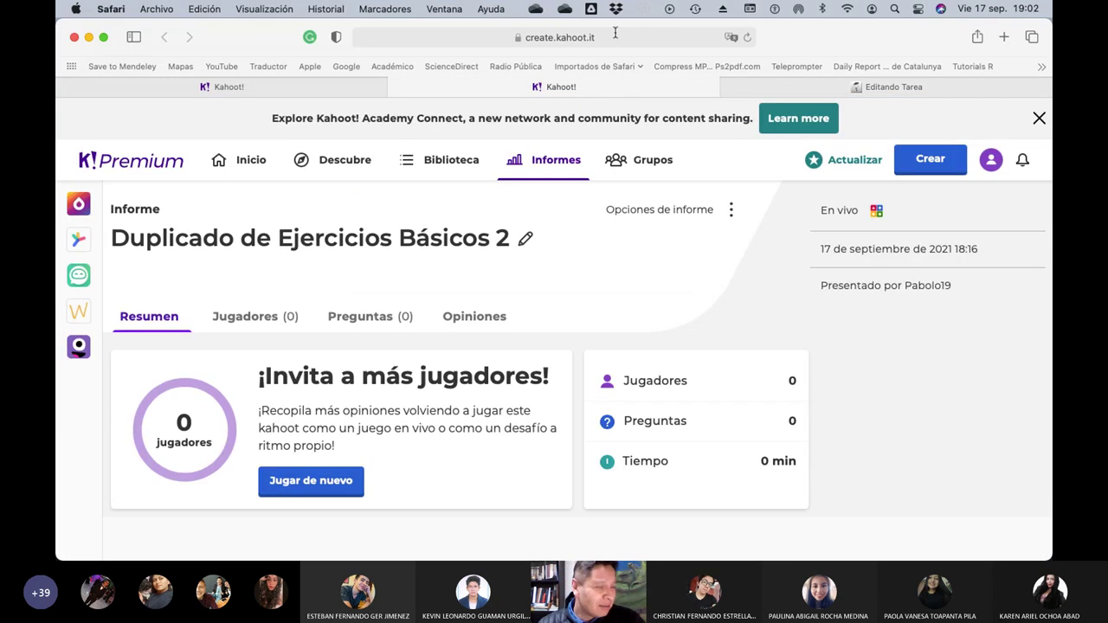
left_click(614, 36)
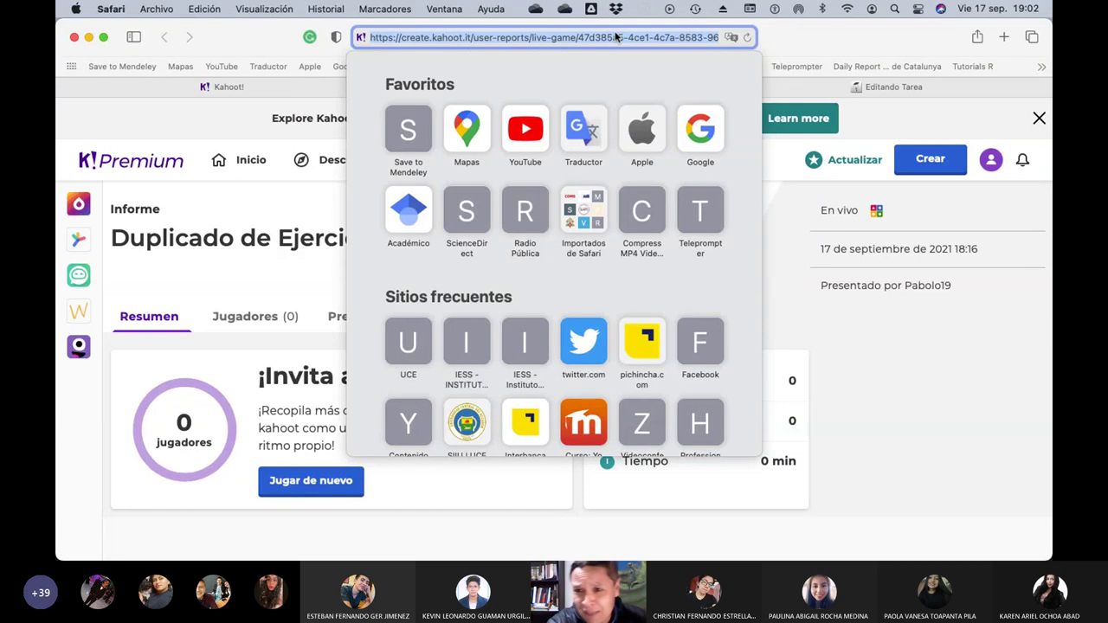
key("BackSpace")
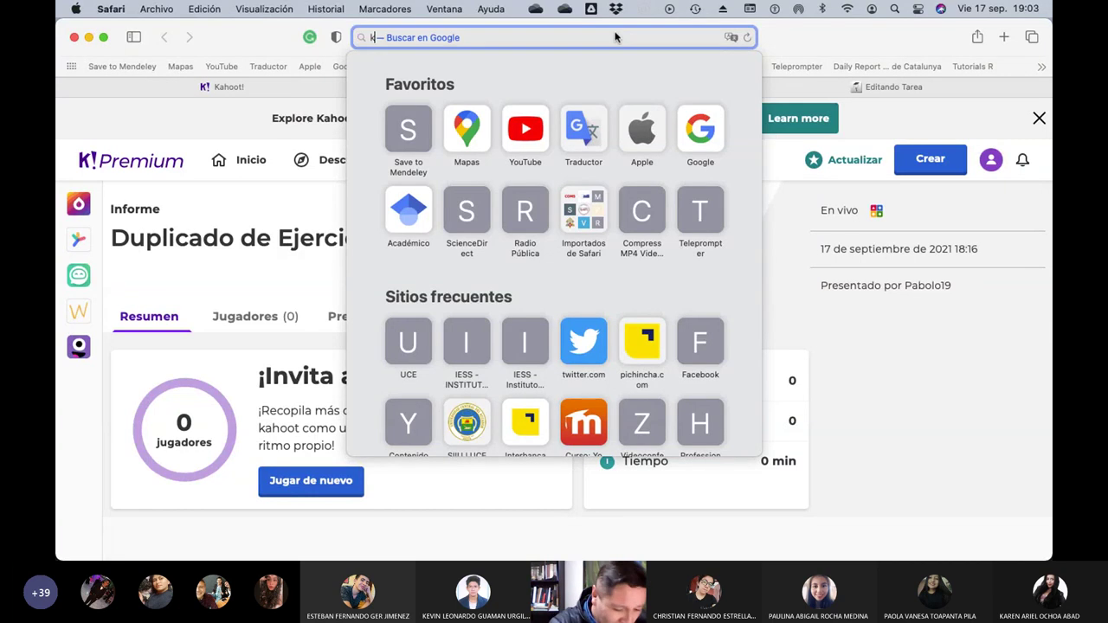
type("kunfu panda")
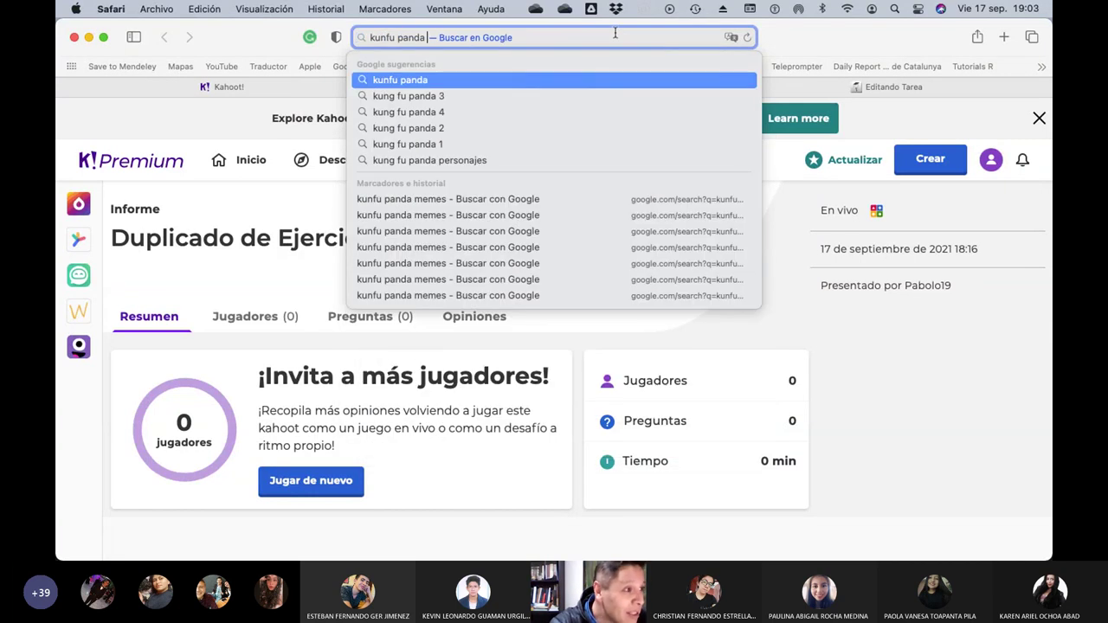
type(" paz interior")
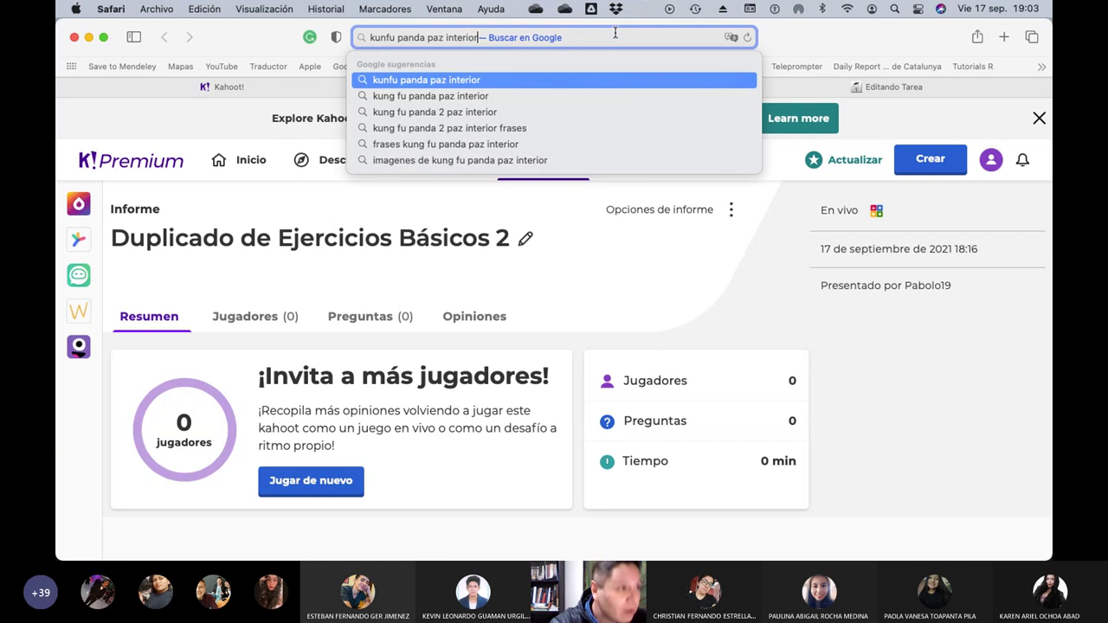
key("super+Return")
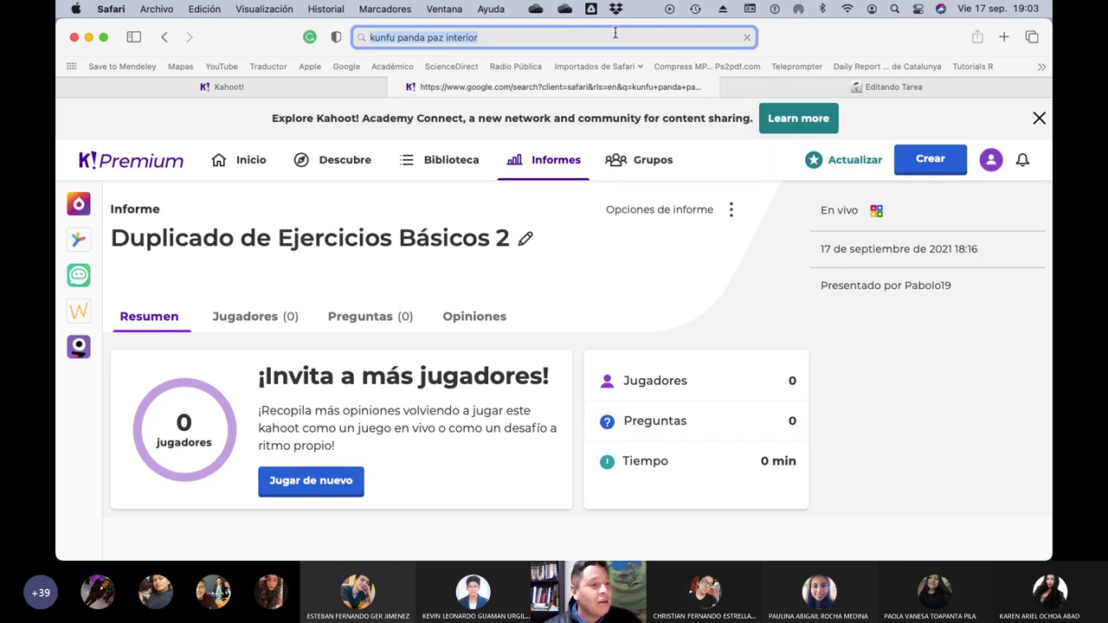
key("ctrl+Tab")
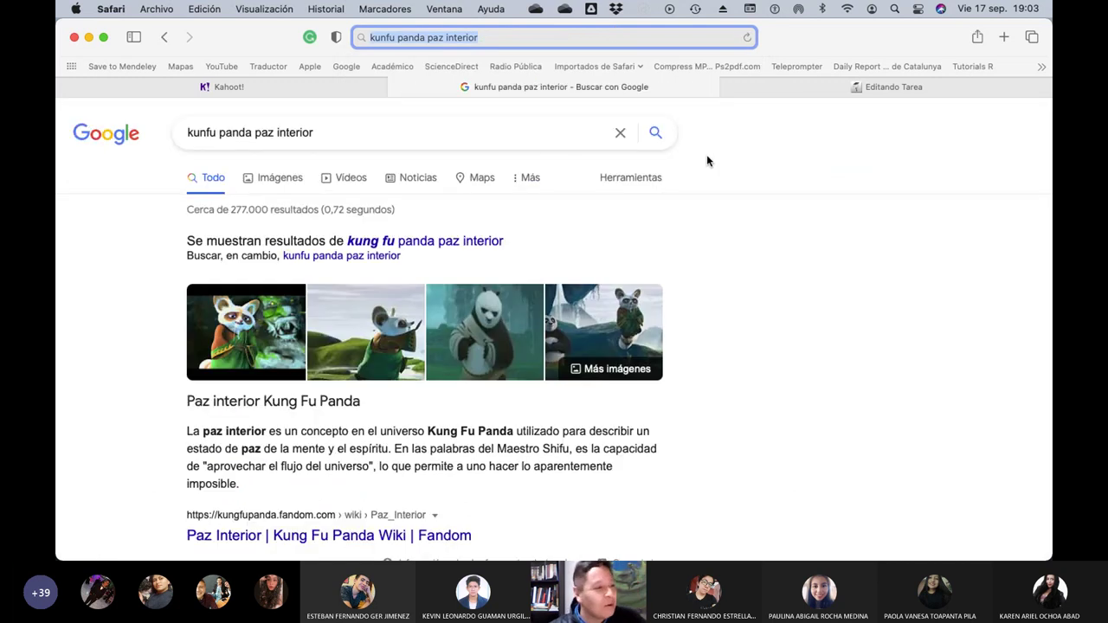
Find the video "Kung Fu Panda 2 | Clip Paz interior" in the video results and watch it in full screen, leaving full screen at the end
left_click(343, 177)
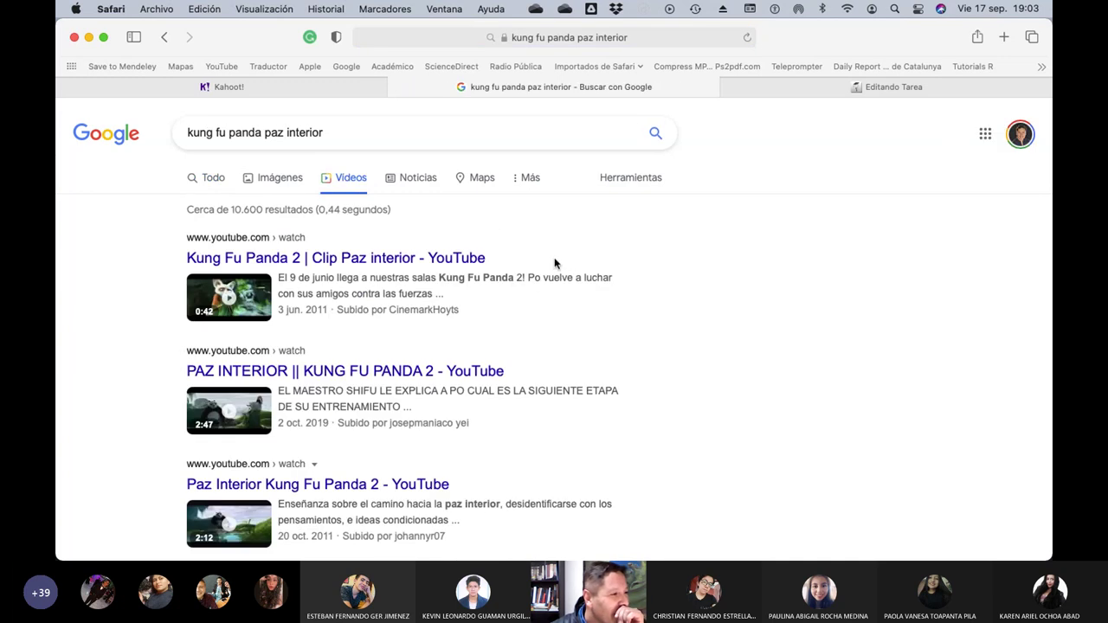
left_click(321, 260)
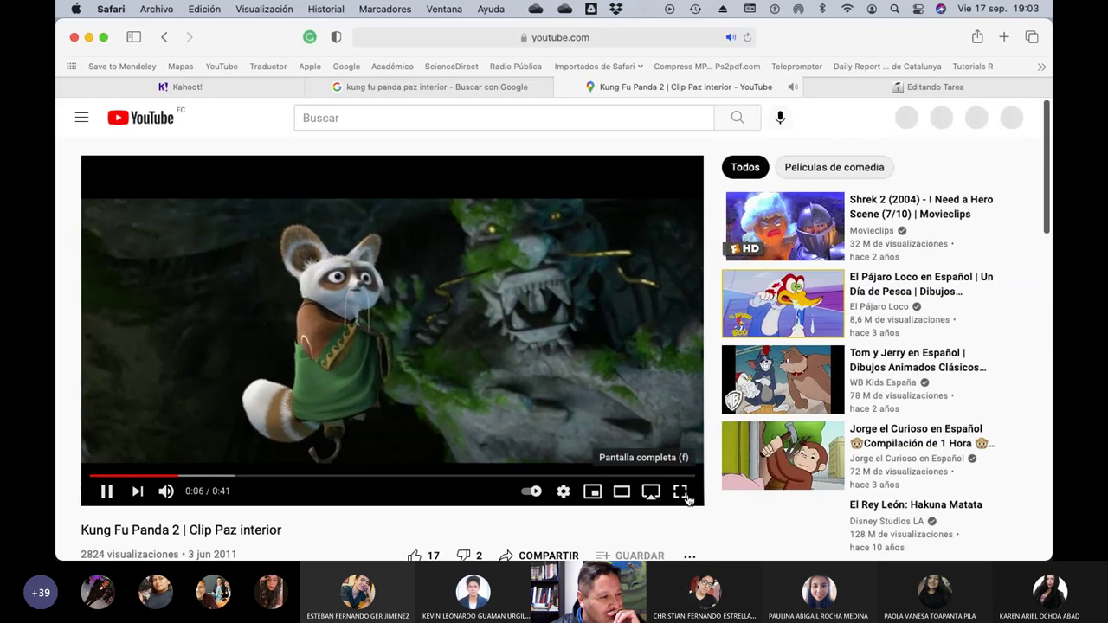
left_click(683, 493)
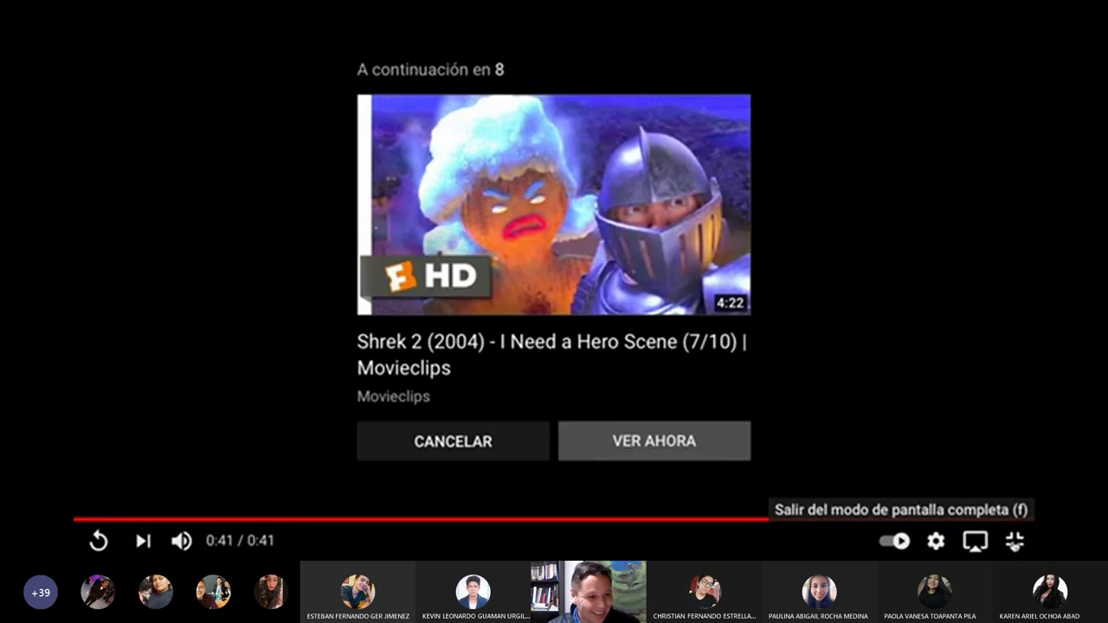
left_click(1014, 541)
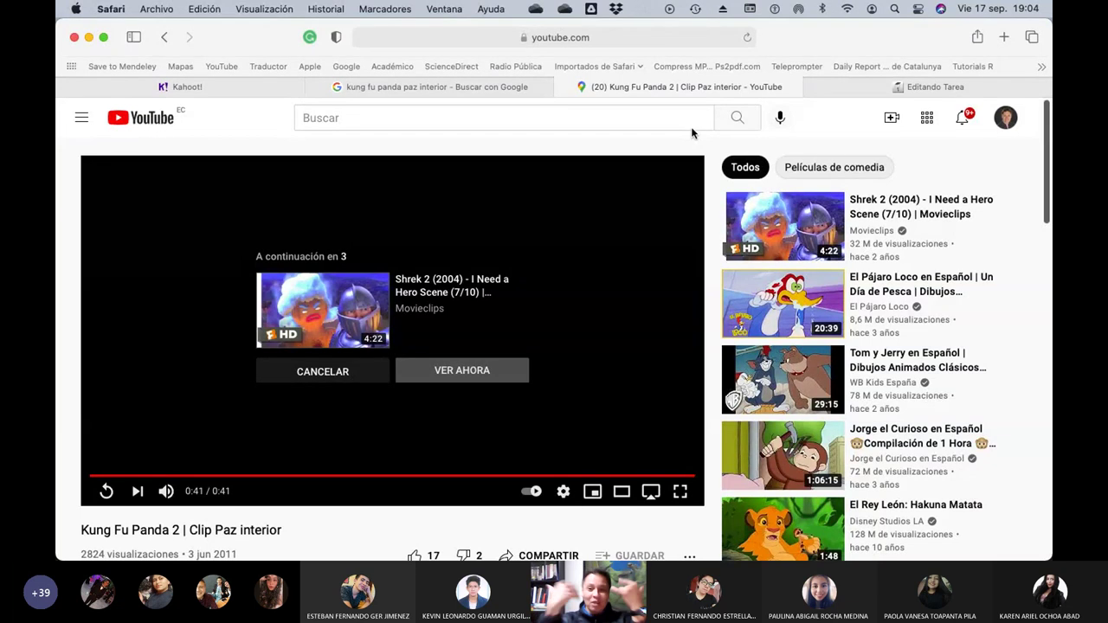
Return to the new Tarea form and name the assignment "3 ejercicios simples"
left_click(859, 89)
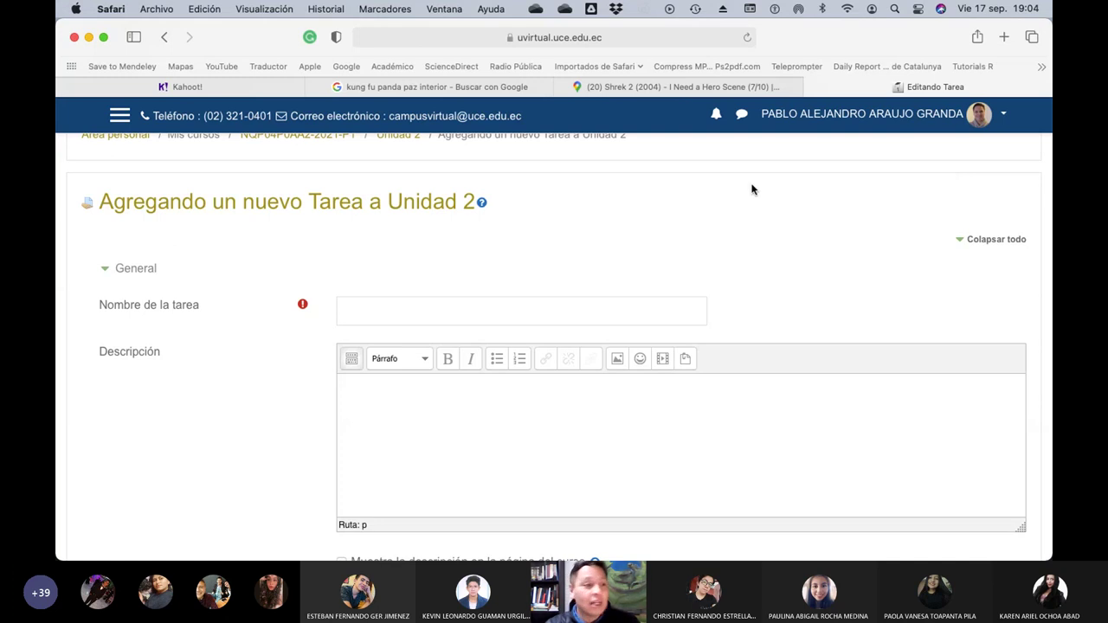
scroll(685, 240, "down", 2)
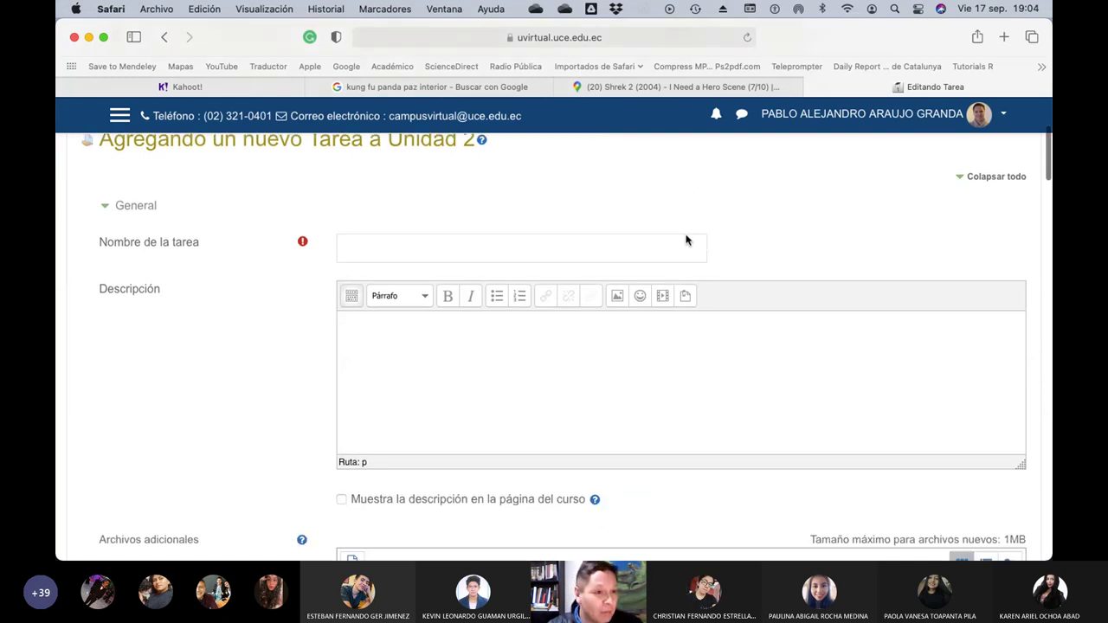
left_click(459, 256)
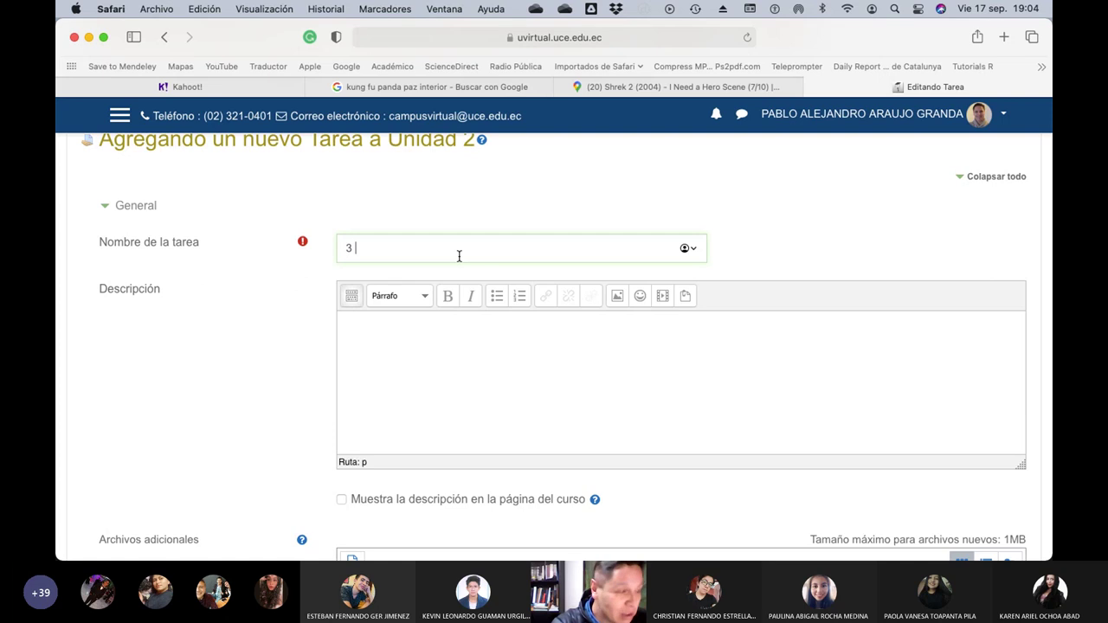
type("3 ejercici")
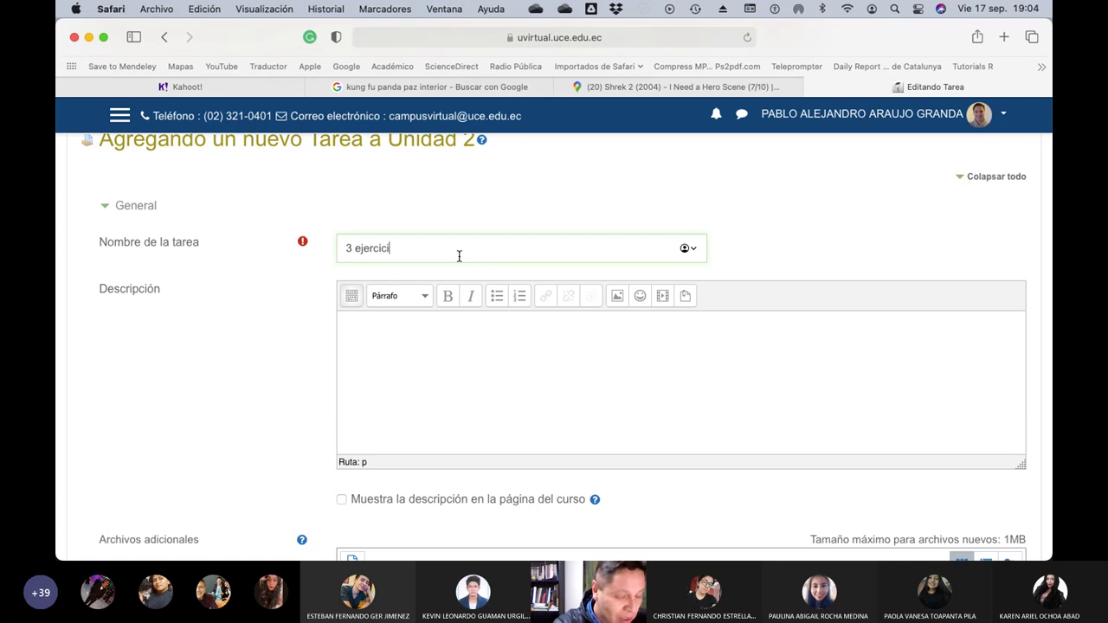
type("os simples")
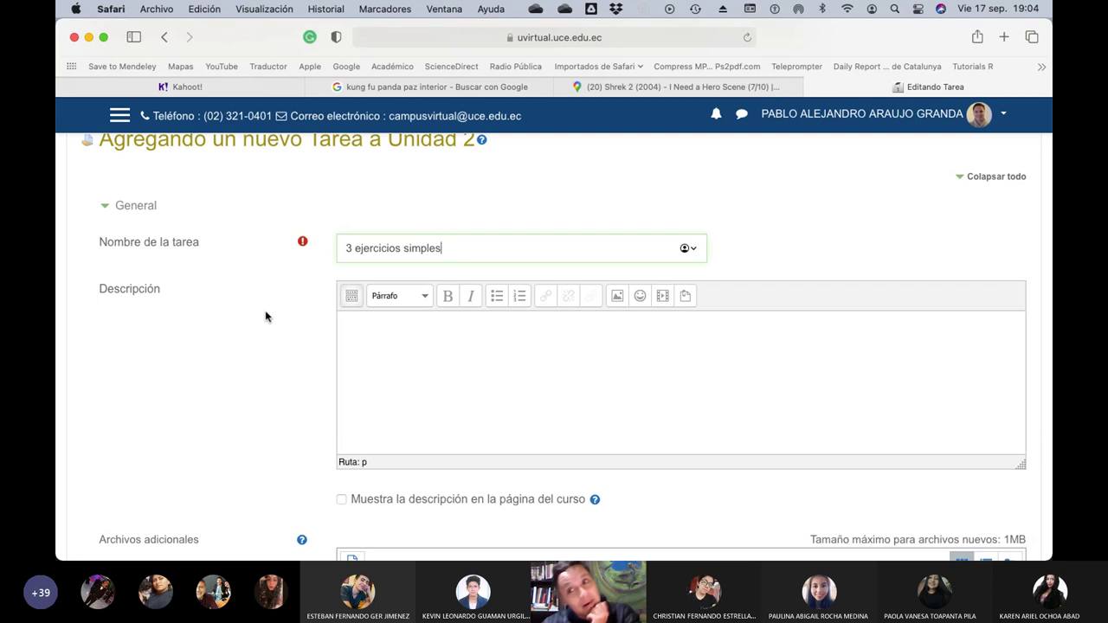
Set the description to "Carga aqui el PDF con los 3 ejercicios que hiciste desde el viernes 17 al domingo 19 de septiembre de 2021"
left_click(395, 346)
type("Car")
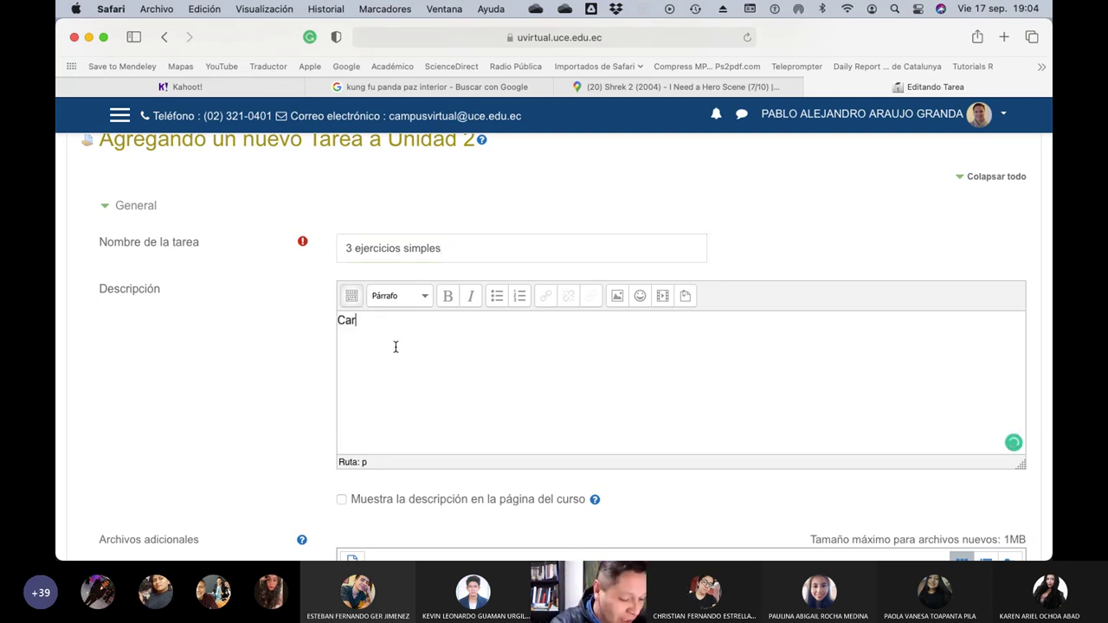
type("ga aqui el PD")
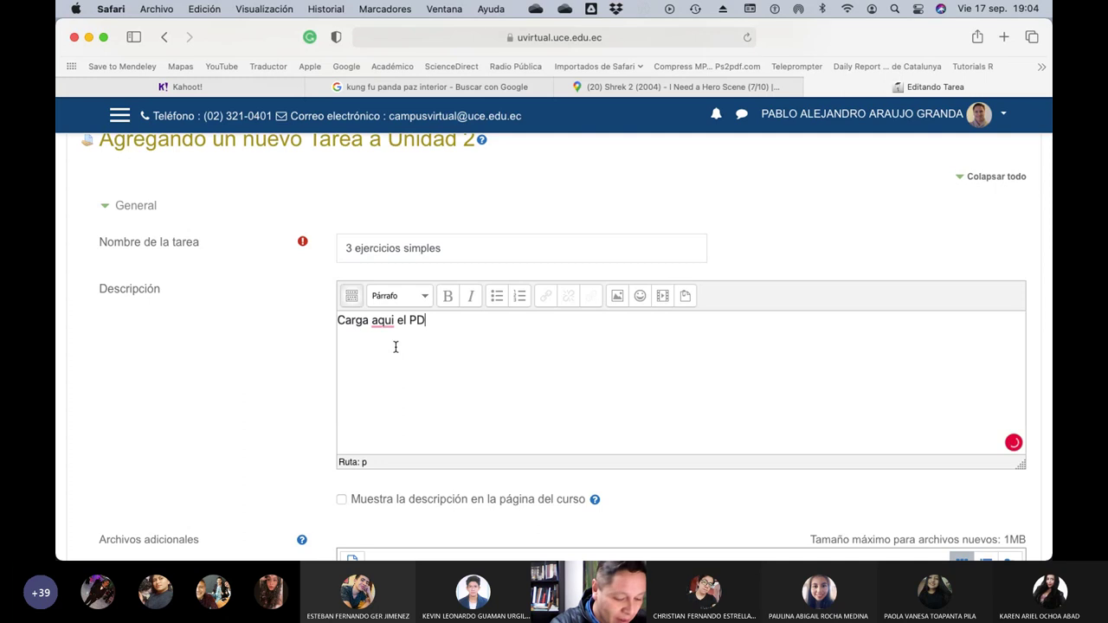
type("F con los 3 ejercicios ")
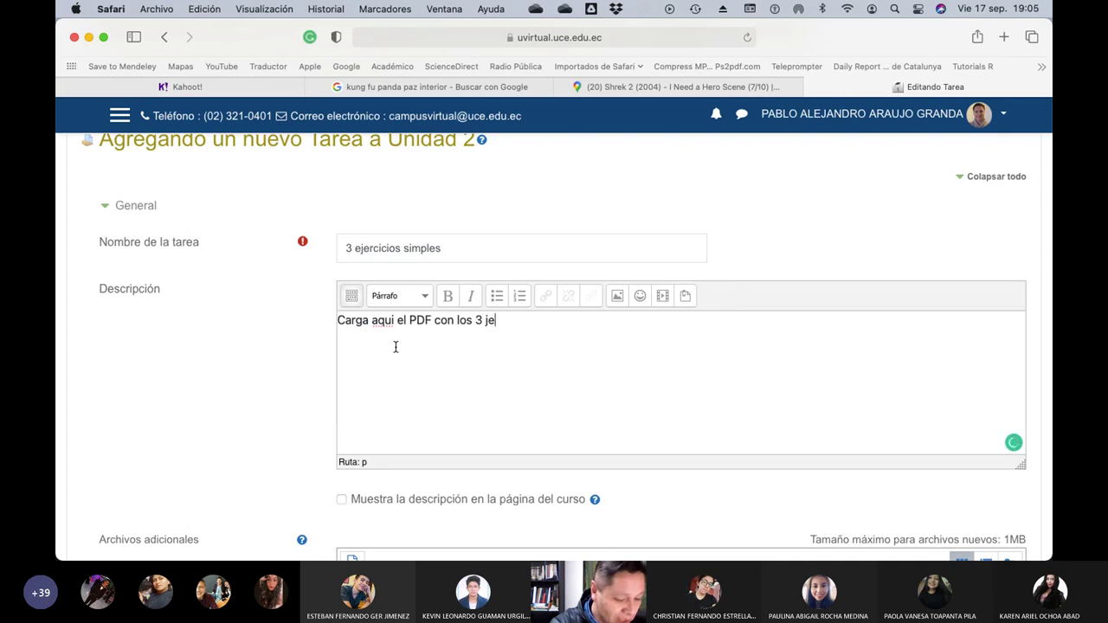
type("q")
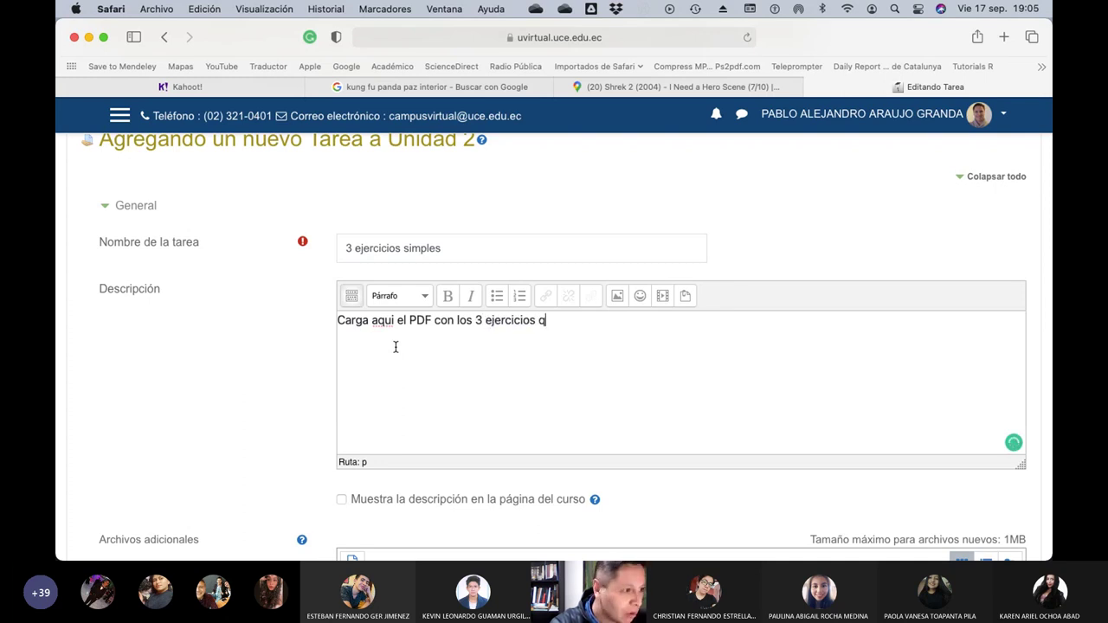
type("ue hic")
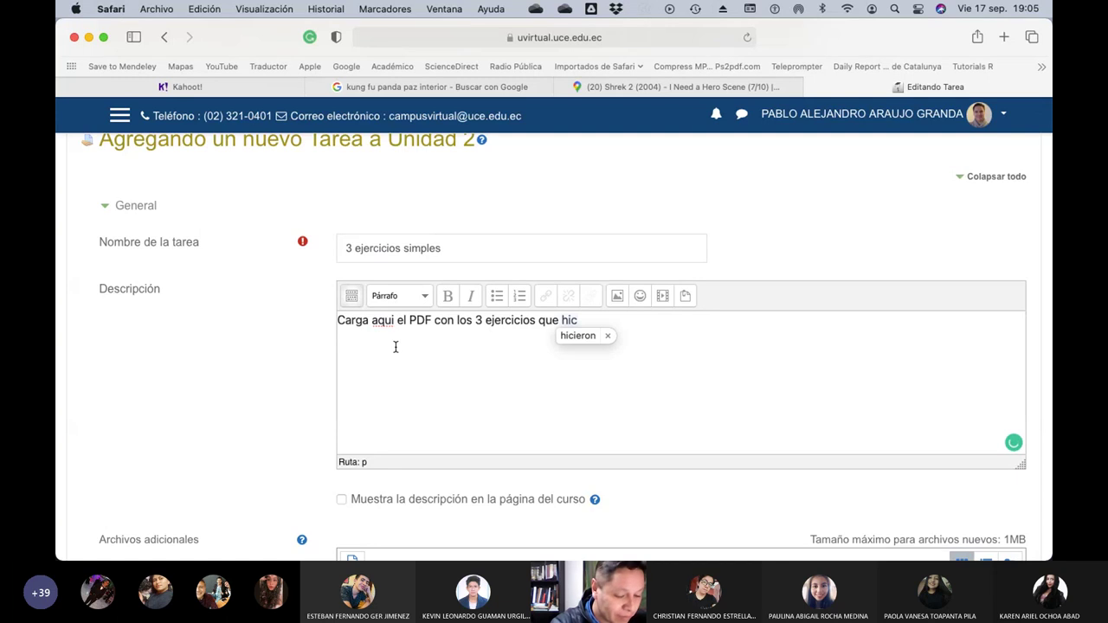
type("iste desde el ")
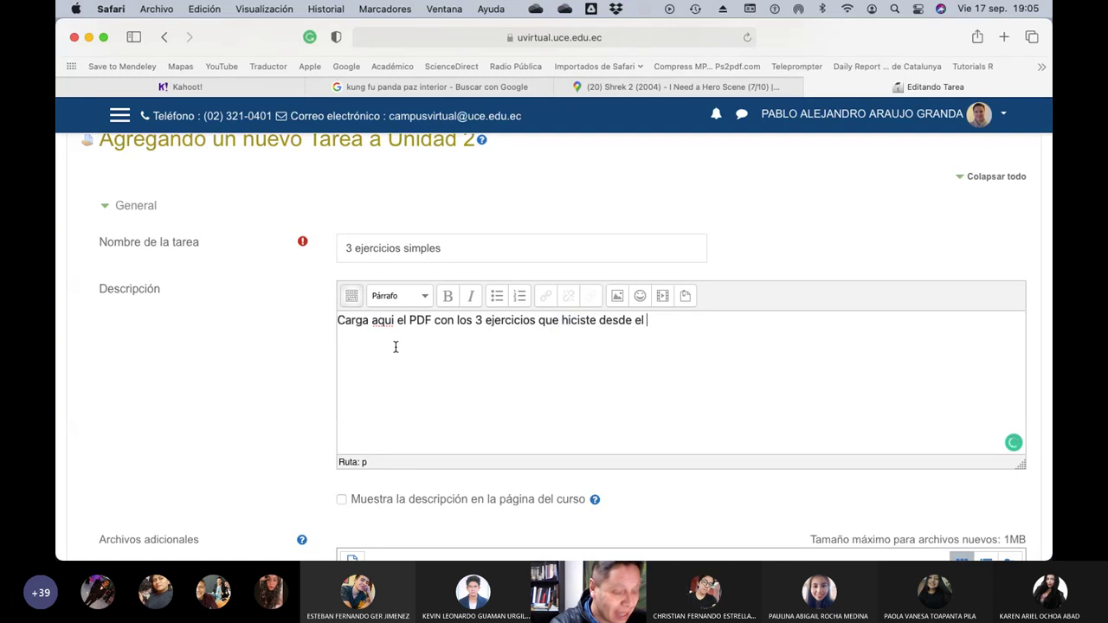
type("viernes 1")
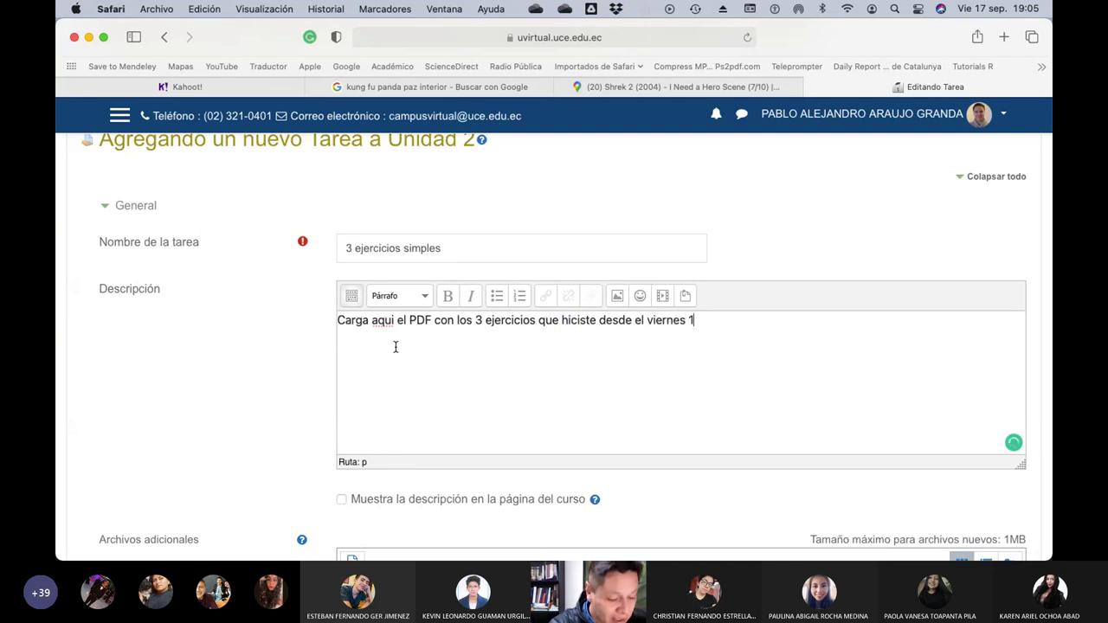
type("7 al domingo ")
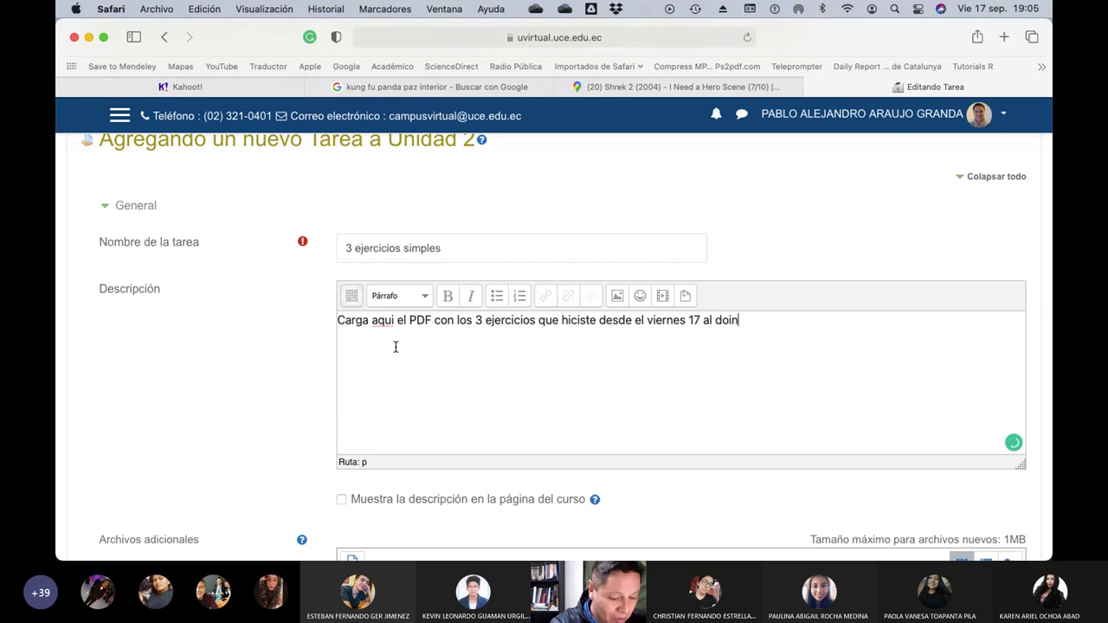
type("19")
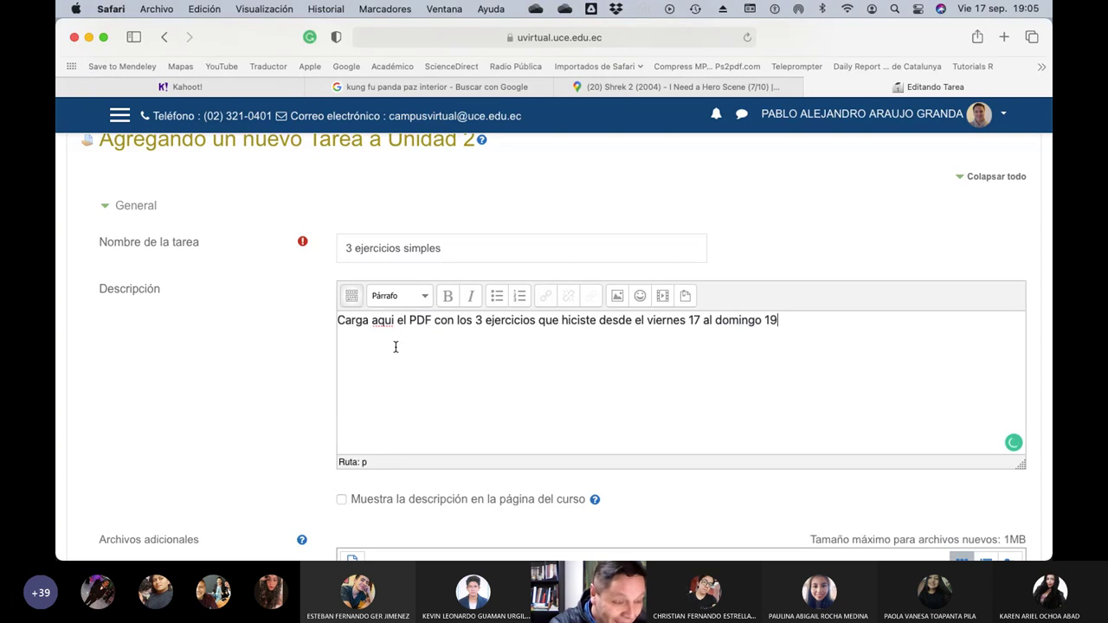
type(" de septiembre")
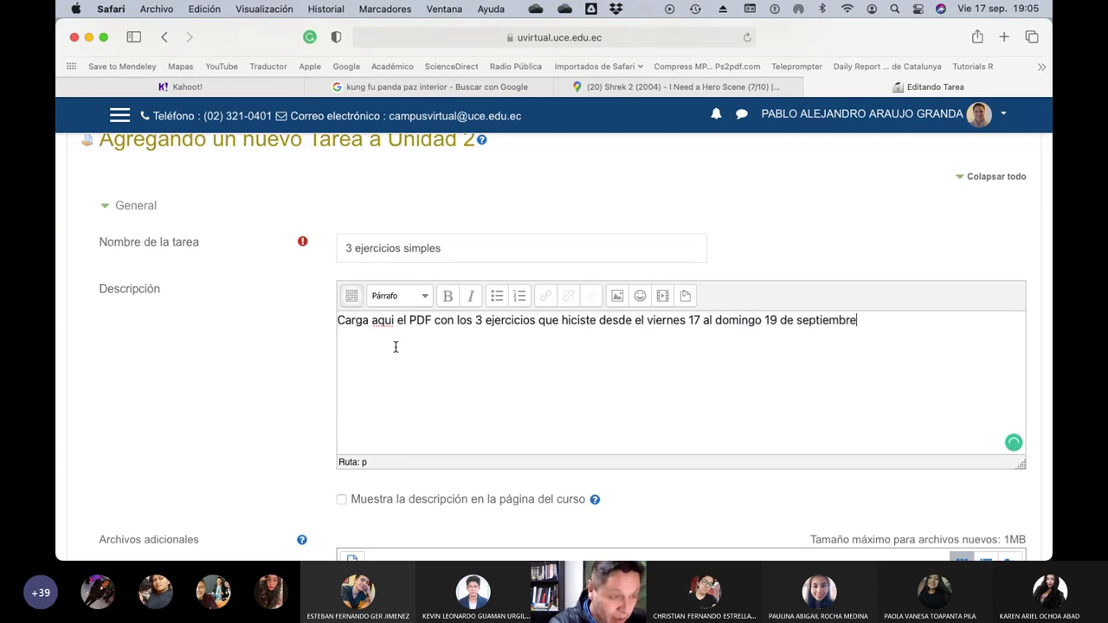
type(" de 2021")
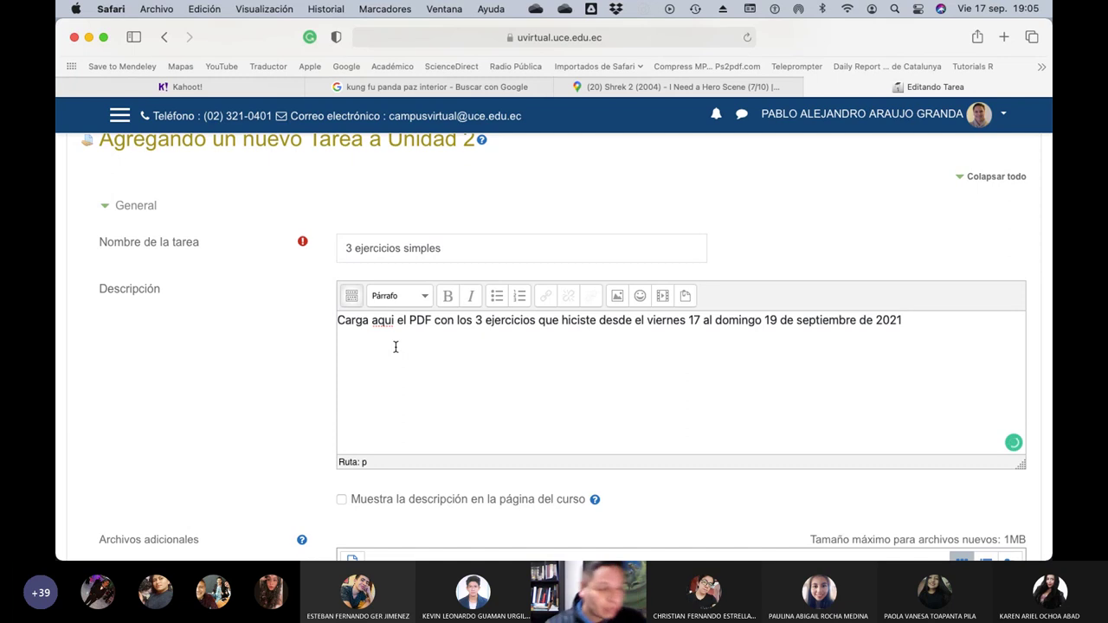
Append the smiley ":)" to the end of the assignment name
scroll(611, 352, "down", 3)
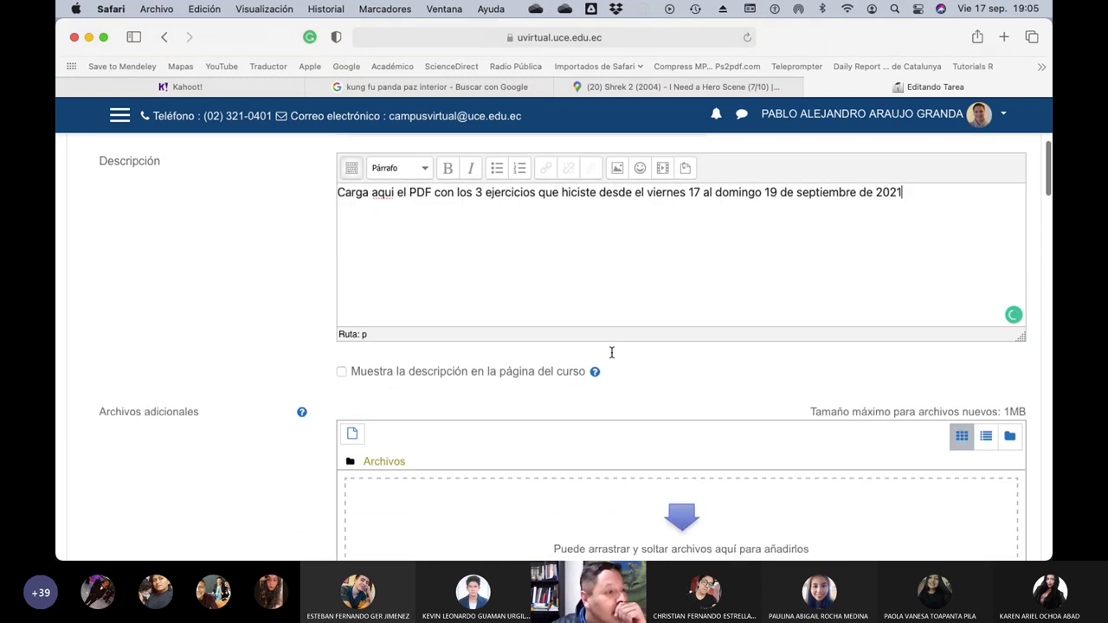
scroll(611, 354, "up", 2)
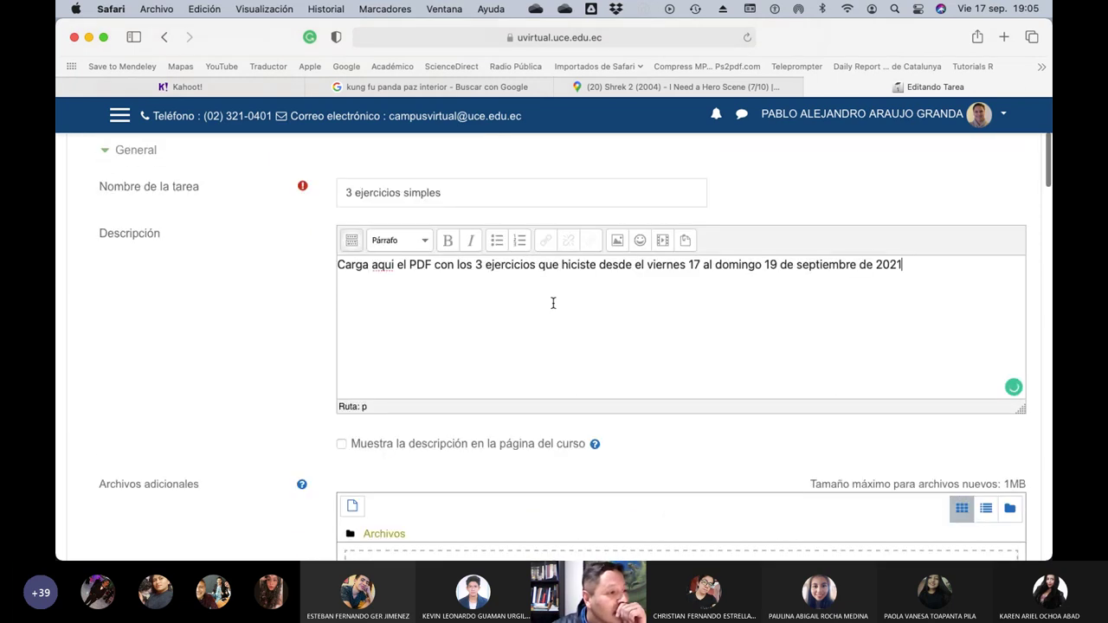
left_click(483, 198)
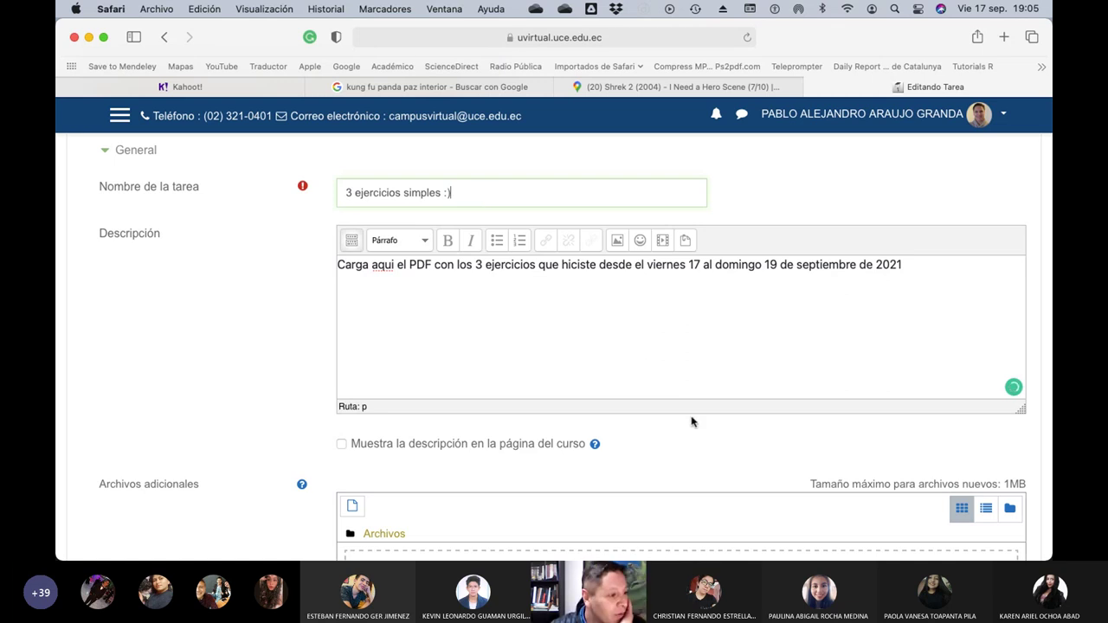
Set Permitir entregas desde in the Disponibilidad section to 17 septiembre 2021 at 20:00
scroll(691, 421, "down", 10)
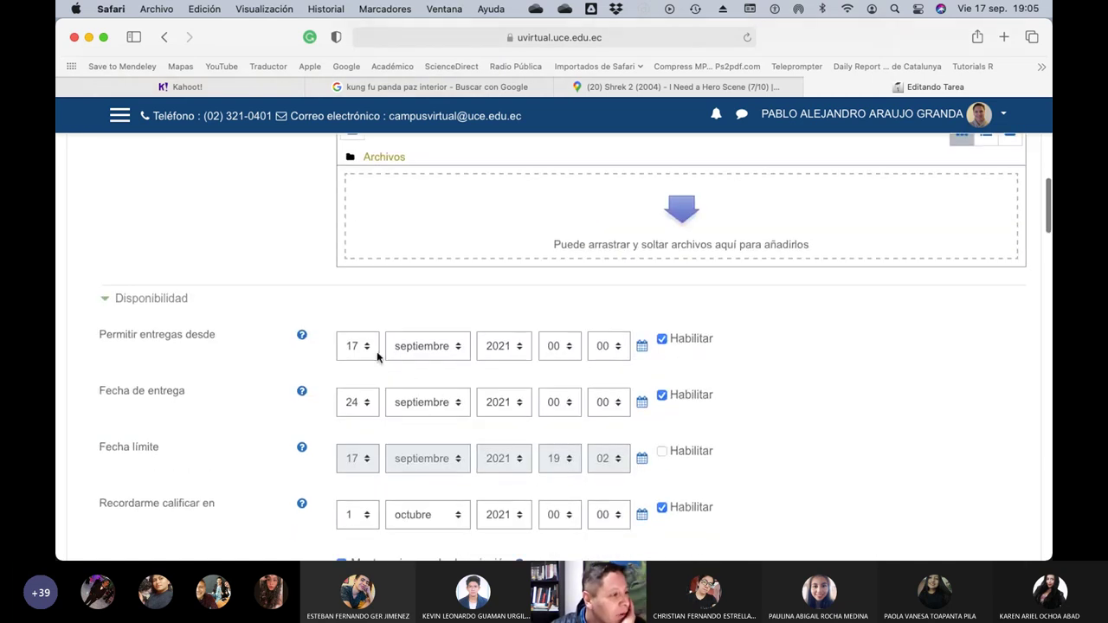
left_click(367, 346)
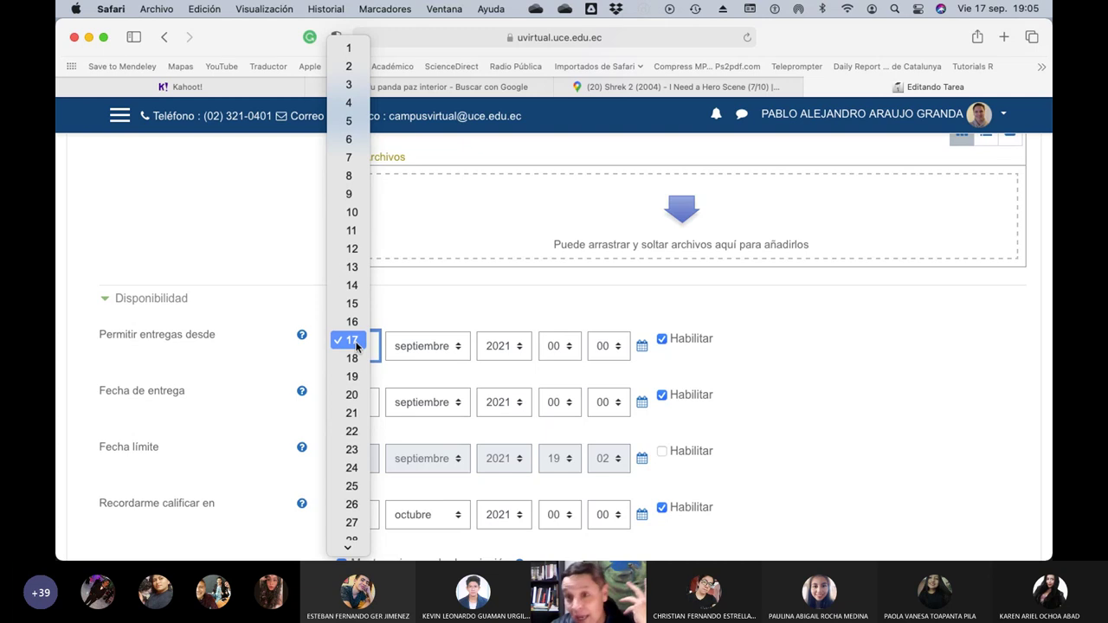
left_click(356, 346)
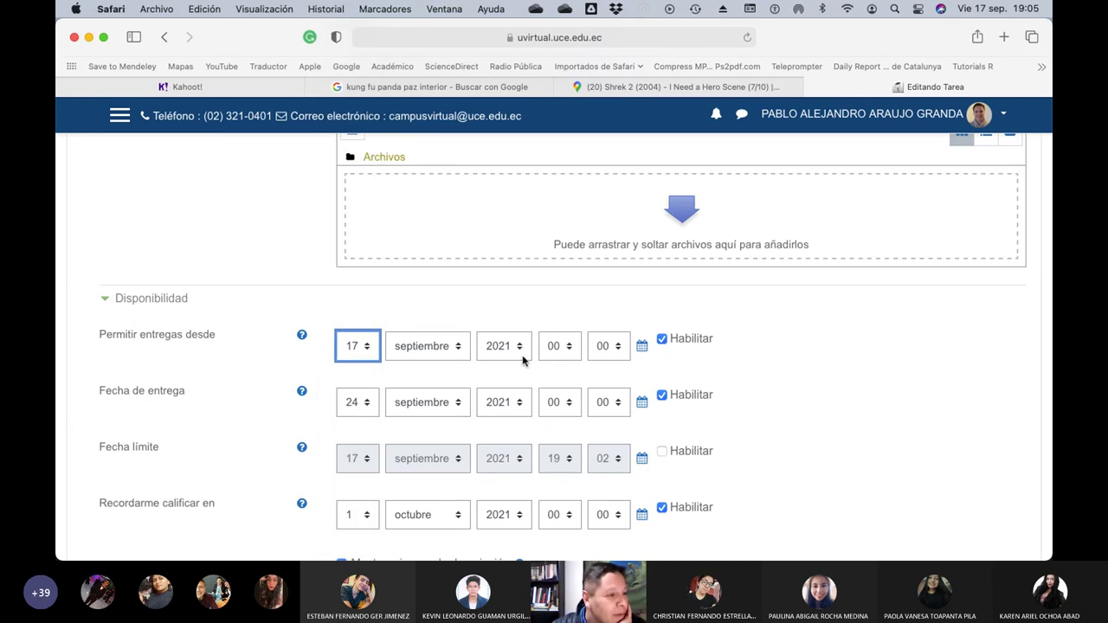
left_click(574, 346)
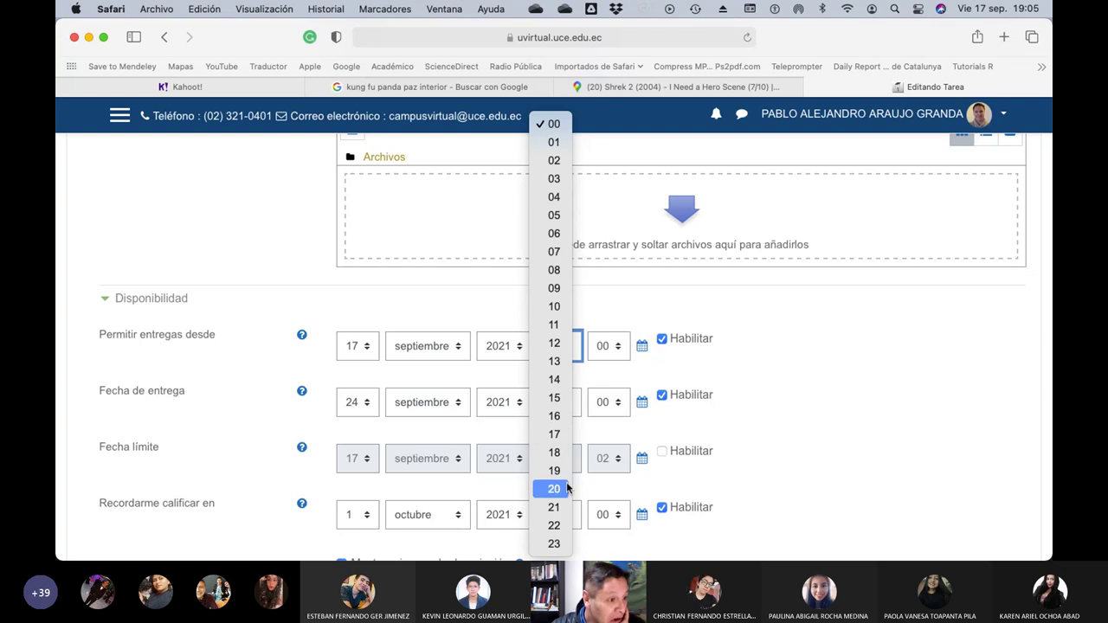
left_click(558, 489)
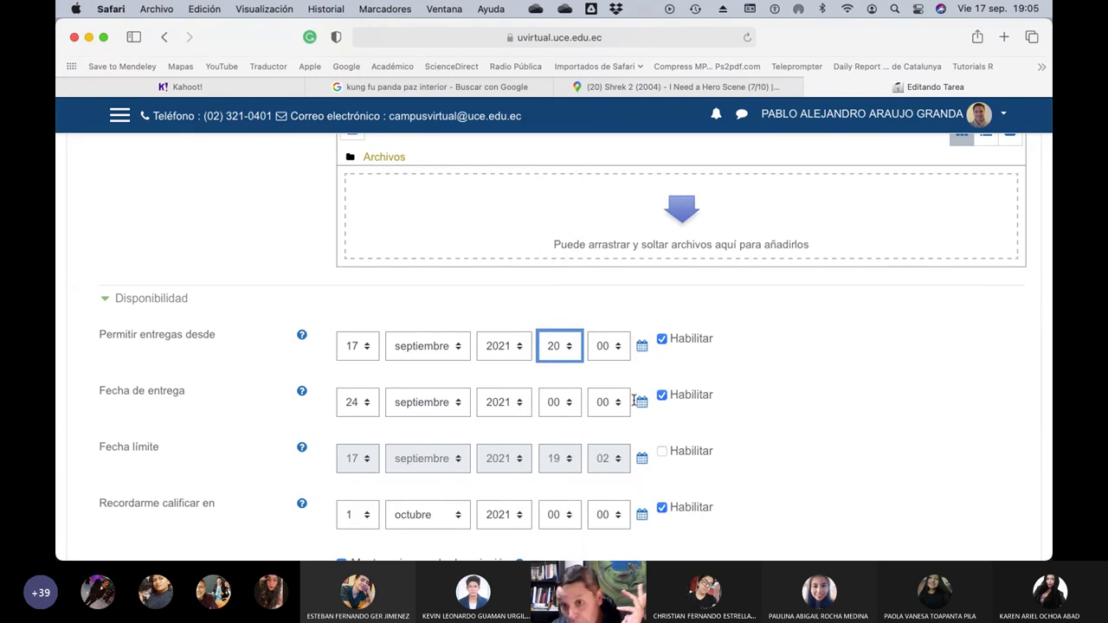
Set the Fecha de entrega to 19 septiembre 2021 at 23:59
scroll(768, 377, "down", 3)
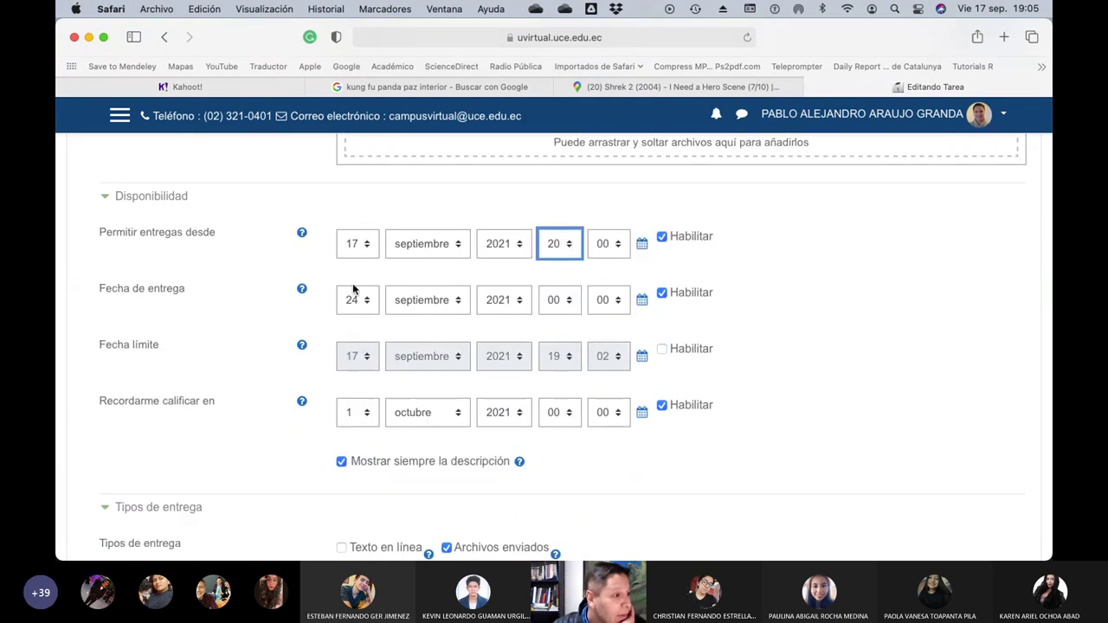
left_click(372, 303)
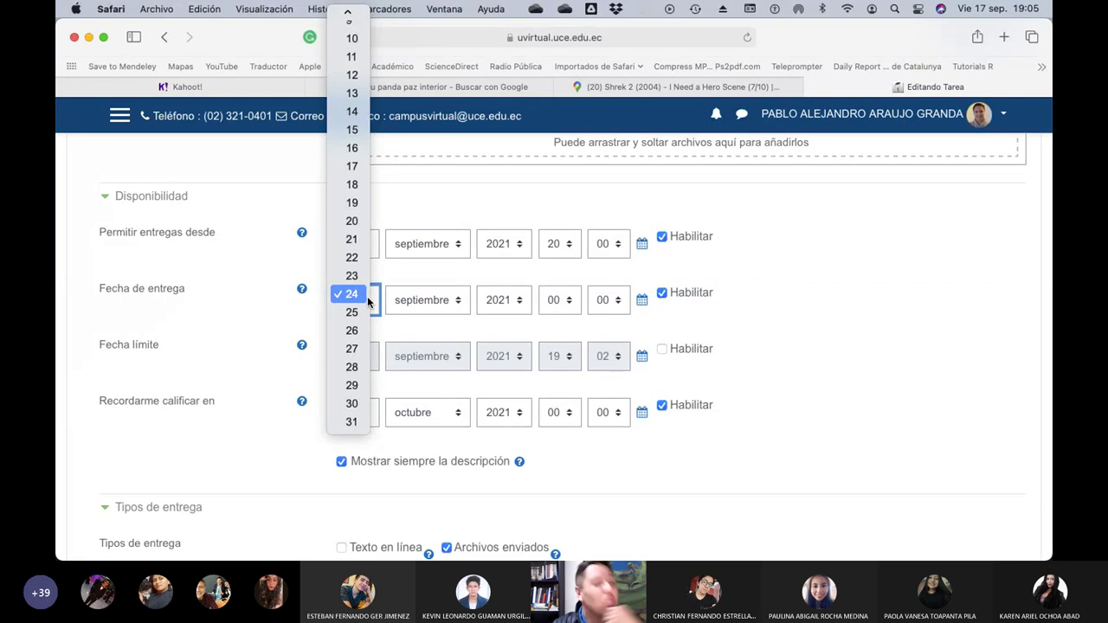
left_click(348, 222)
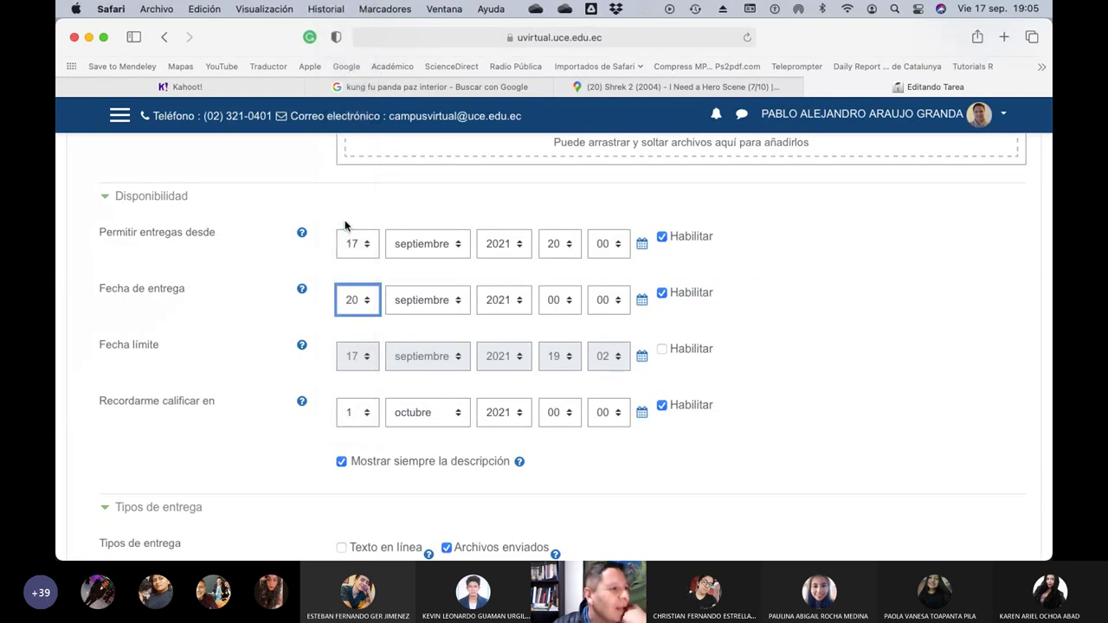
left_click(571, 299)
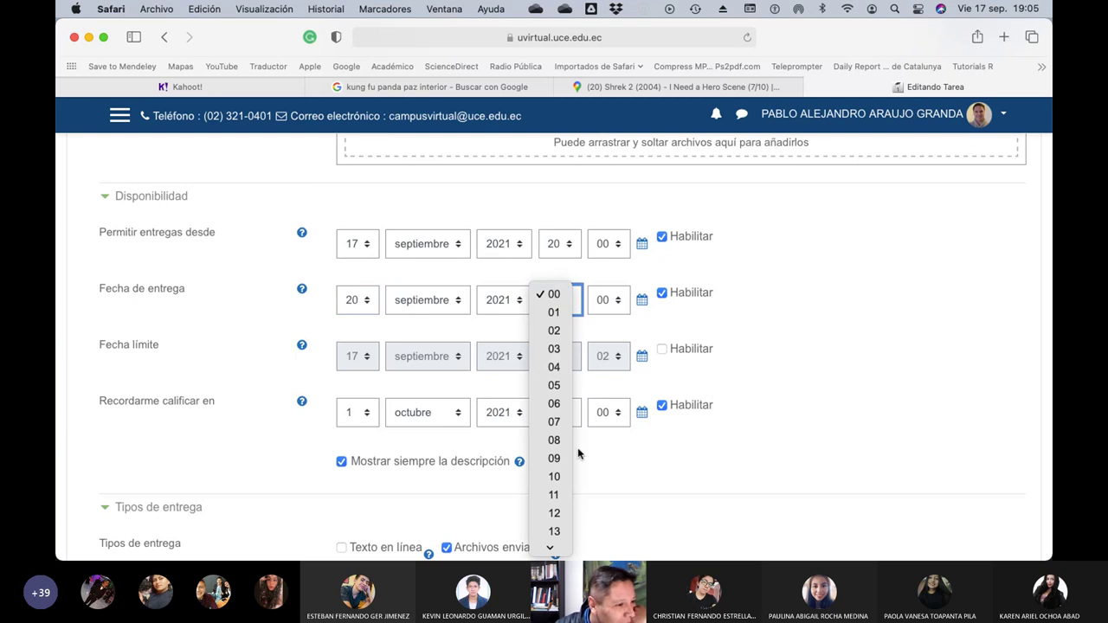
scroll(552, 439, "down", 3)
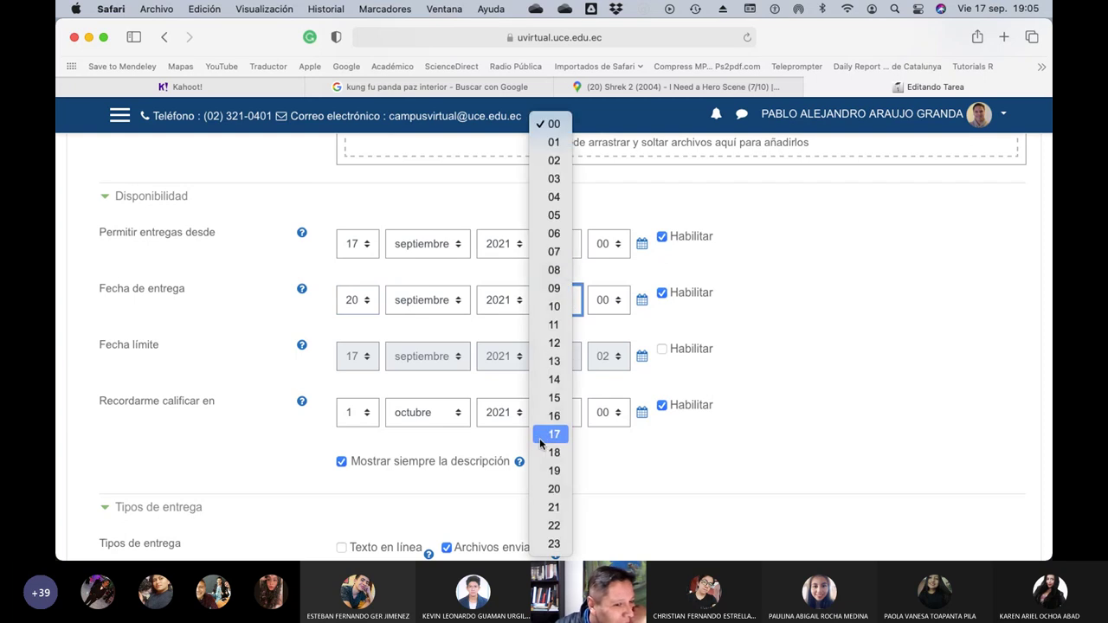
left_click(554, 543)
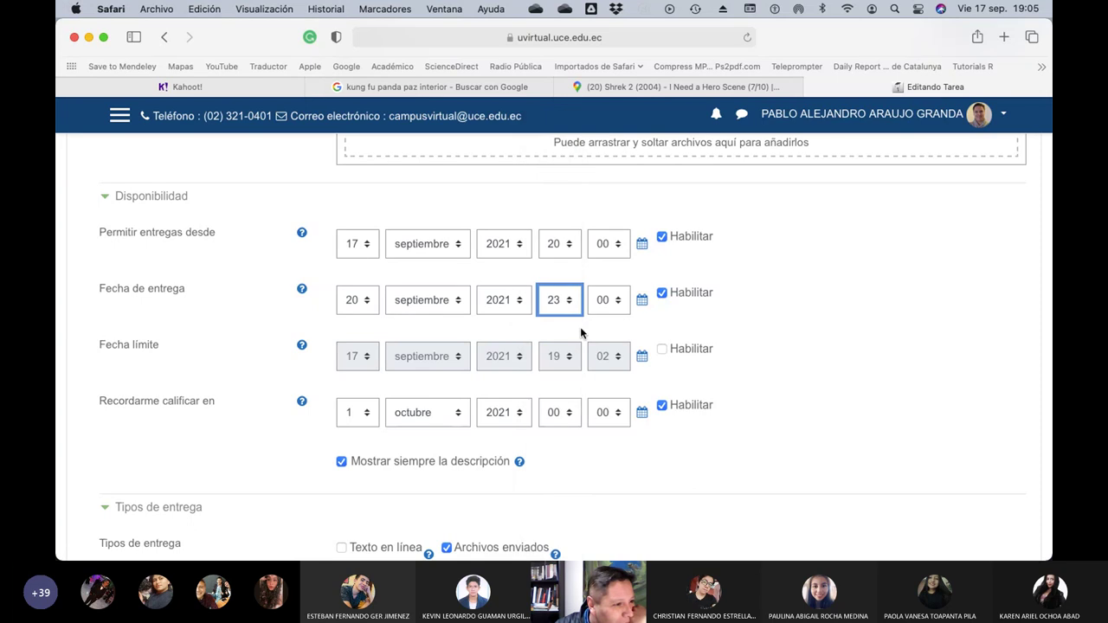
left_click(616, 300)
scroll(599, 433, "down", 5)
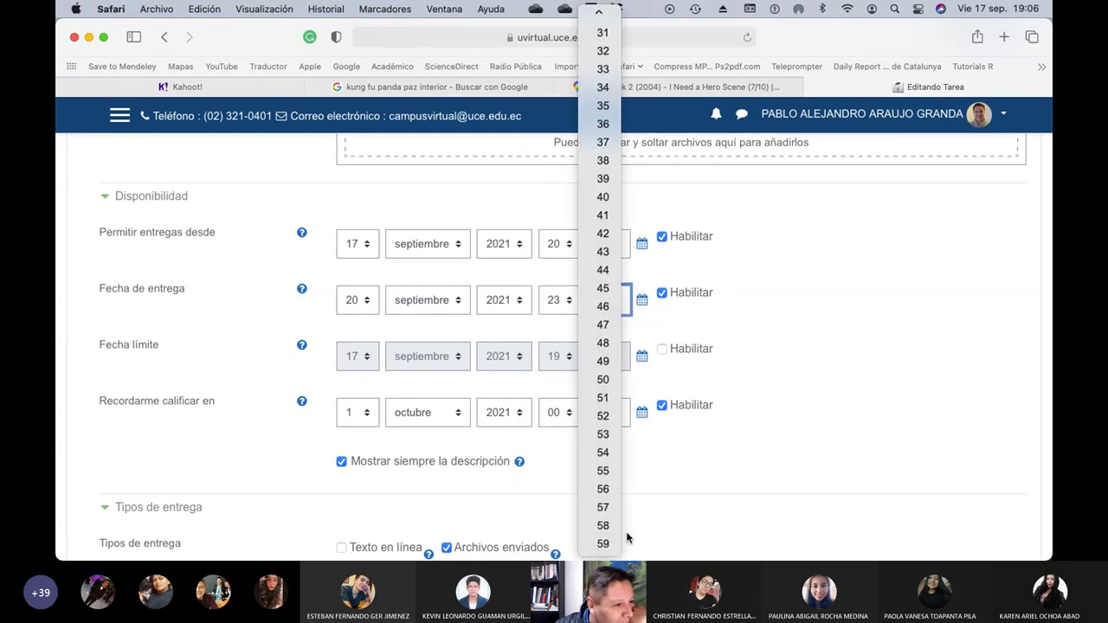
left_click(605, 543)
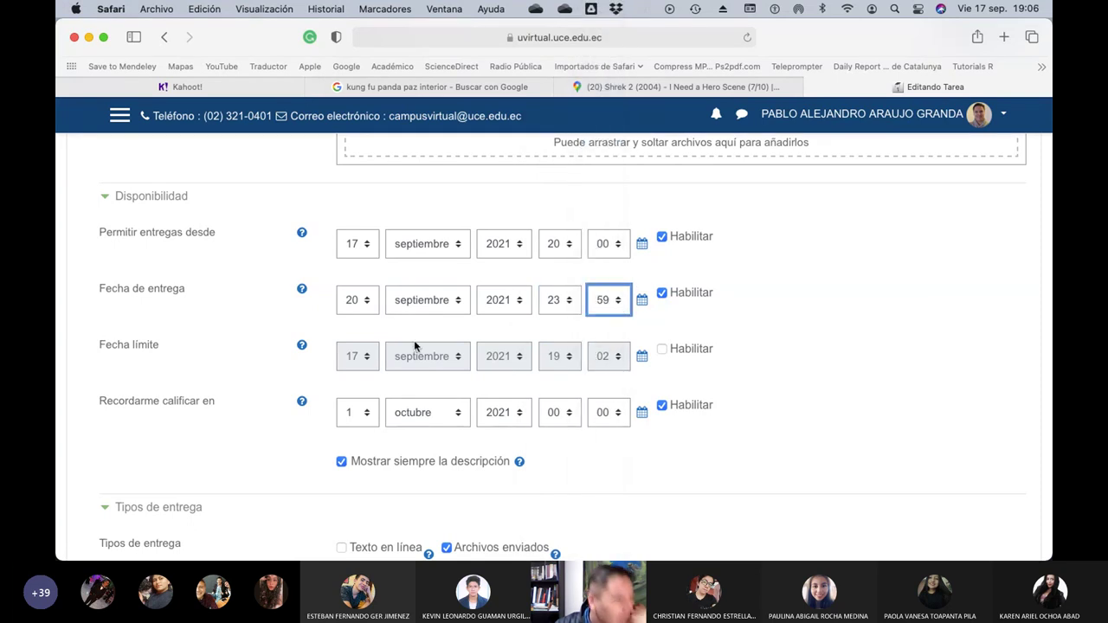
left_click(371, 305)
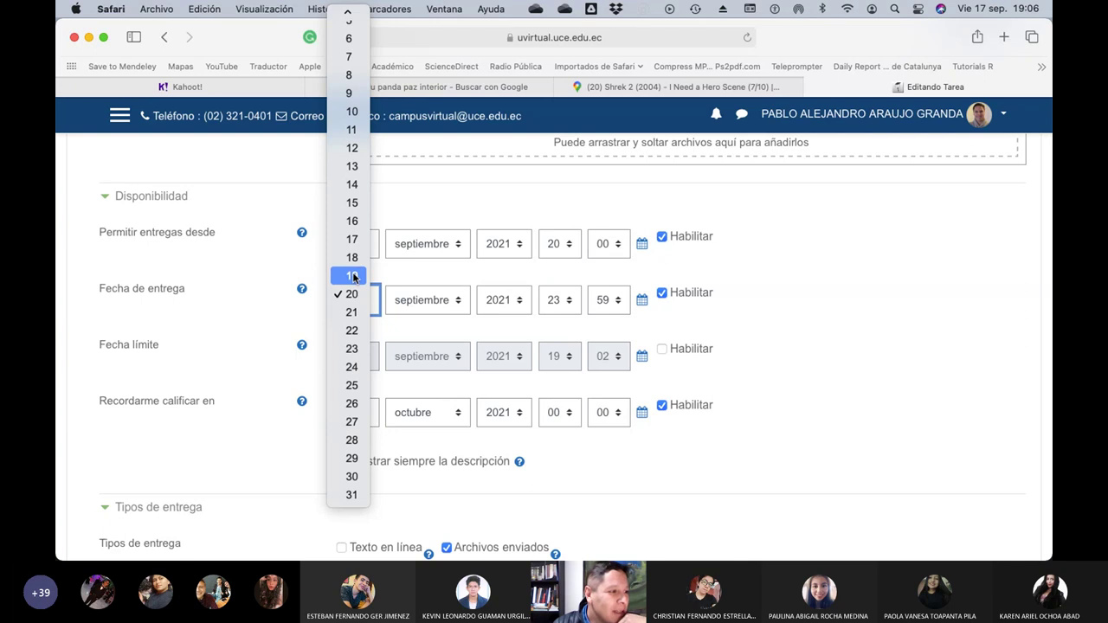
left_click(362, 273)
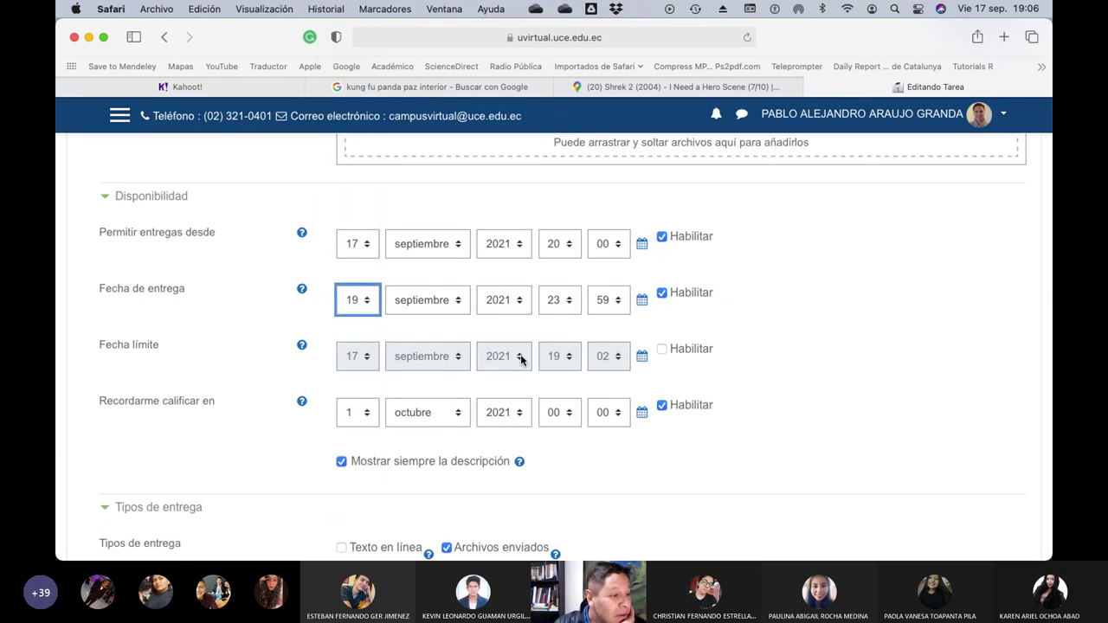
Enable the Fecha límite and set it to 20 septiembre 2021 at 23:59
left_click(662, 348)
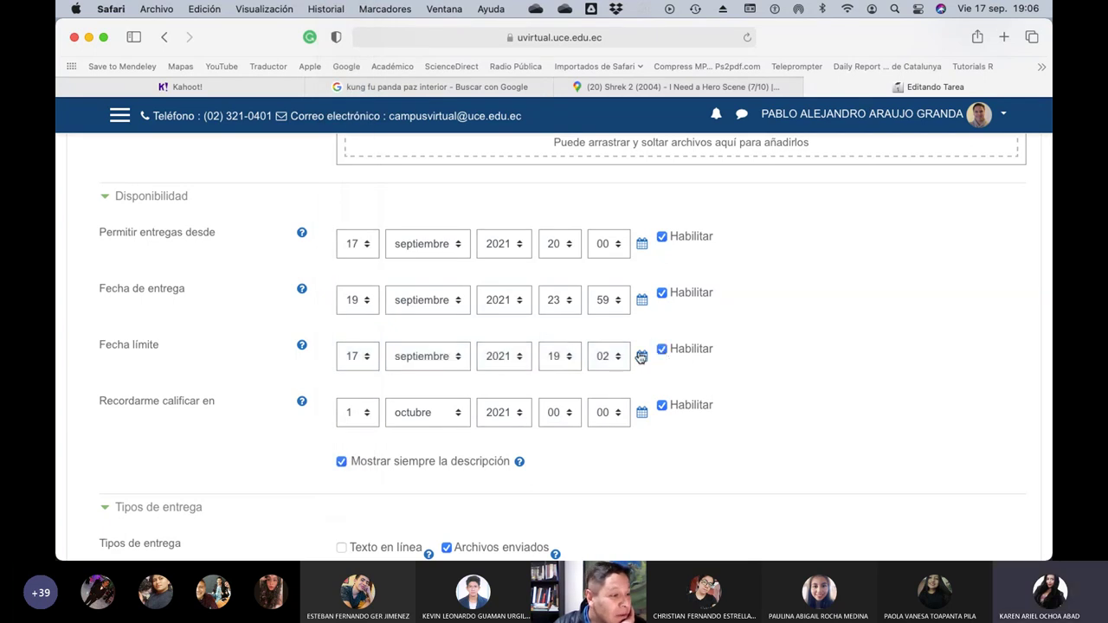
left_click(365, 357)
left_click(351, 405)
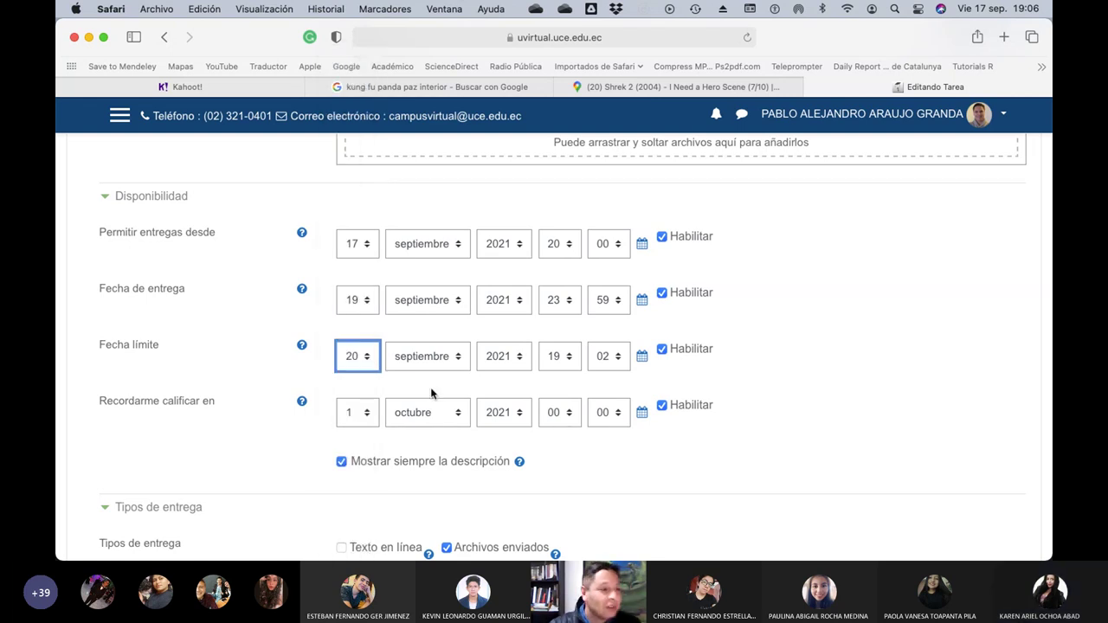
left_click(563, 360)
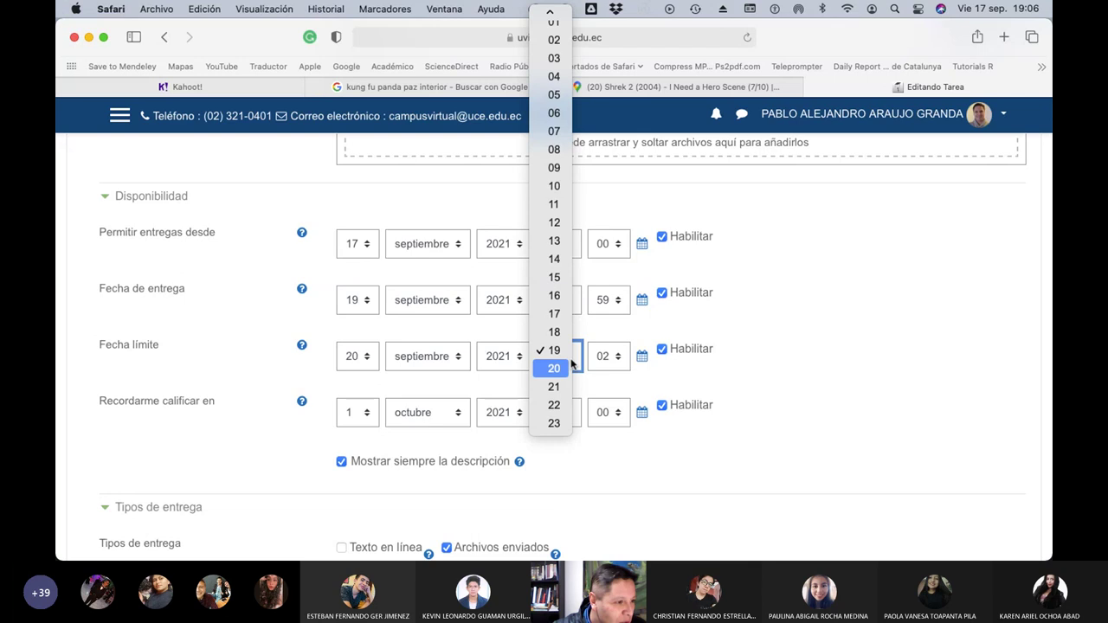
left_click(559, 420)
left_click(616, 361)
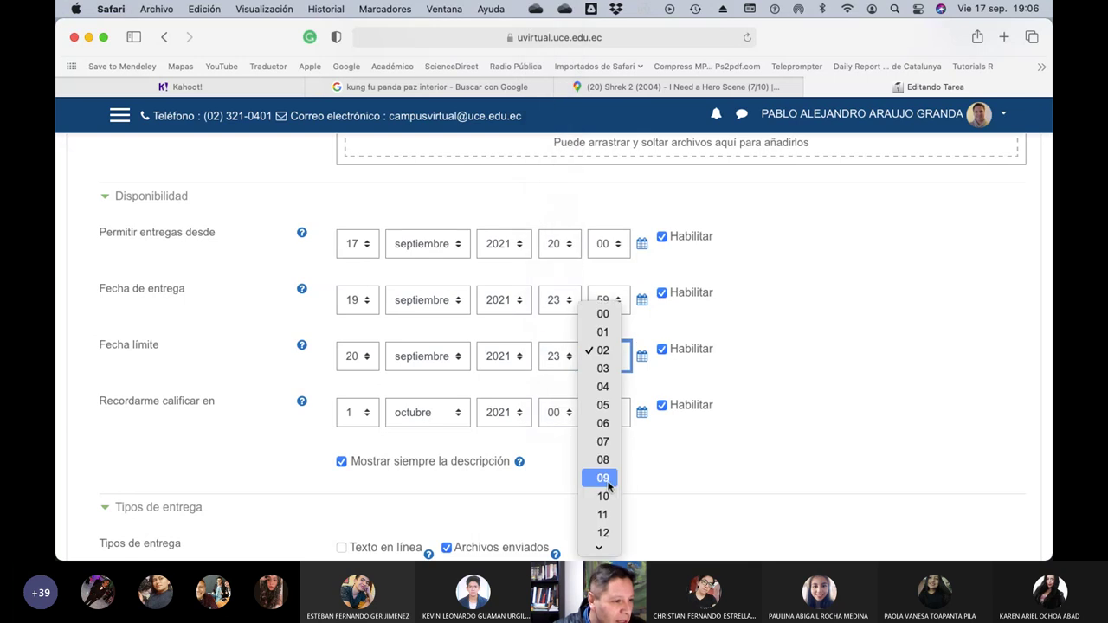
scroll(610, 484, "down", 5)
left_click(606, 543)
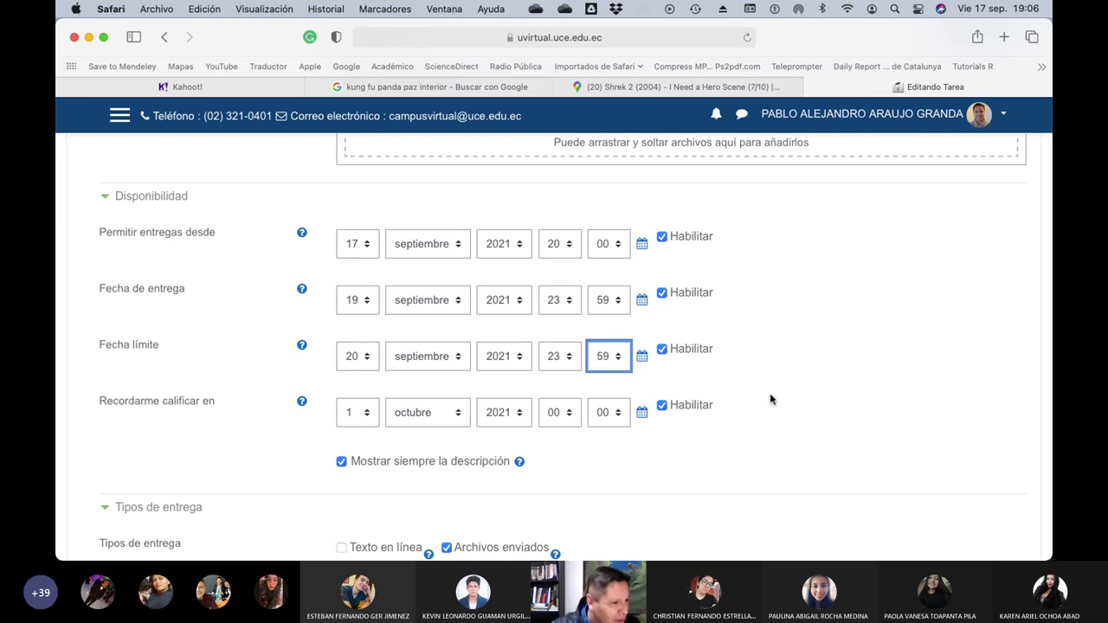
Disable the Recordarme calificar en reminder in the Disponibilidad section
scroll(768, 399, "down", 2)
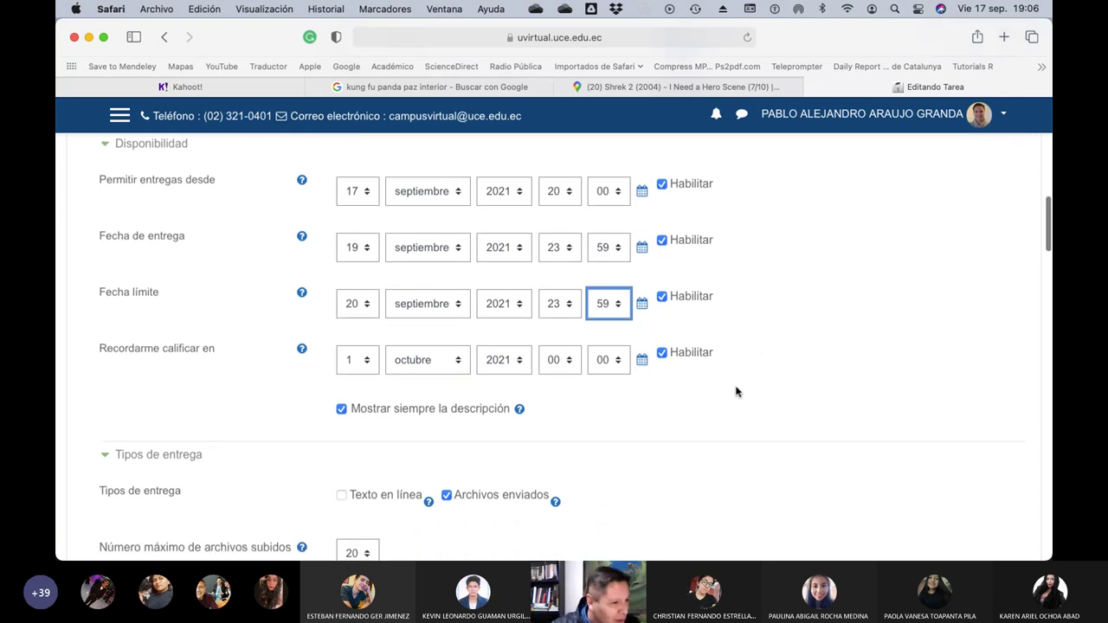
left_click(662, 353)
scroll(743, 355, "down", 1)
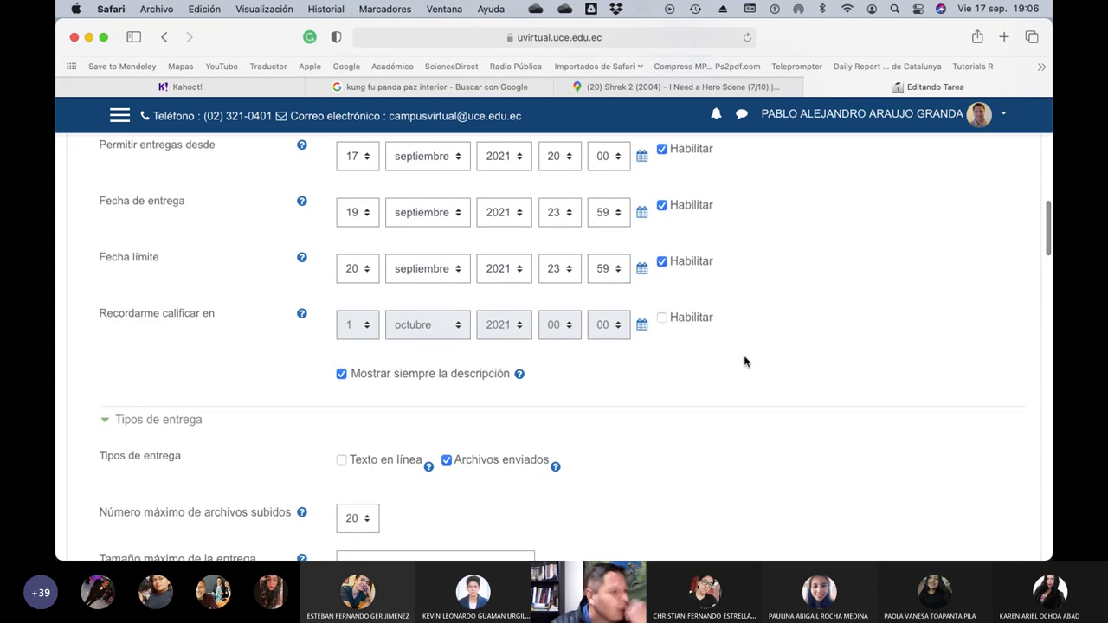
Enable Texto en línea as a submission type in the Tipos de entrega section
scroll(743, 357, "down", 3)
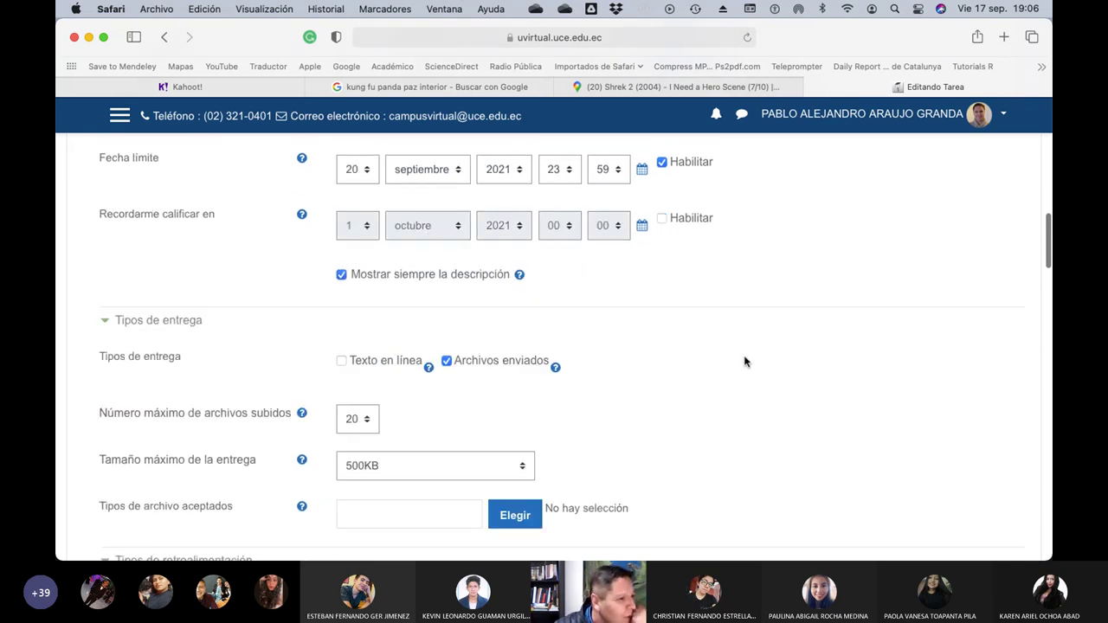
left_click(342, 362)
scroll(648, 355, "down", 2)
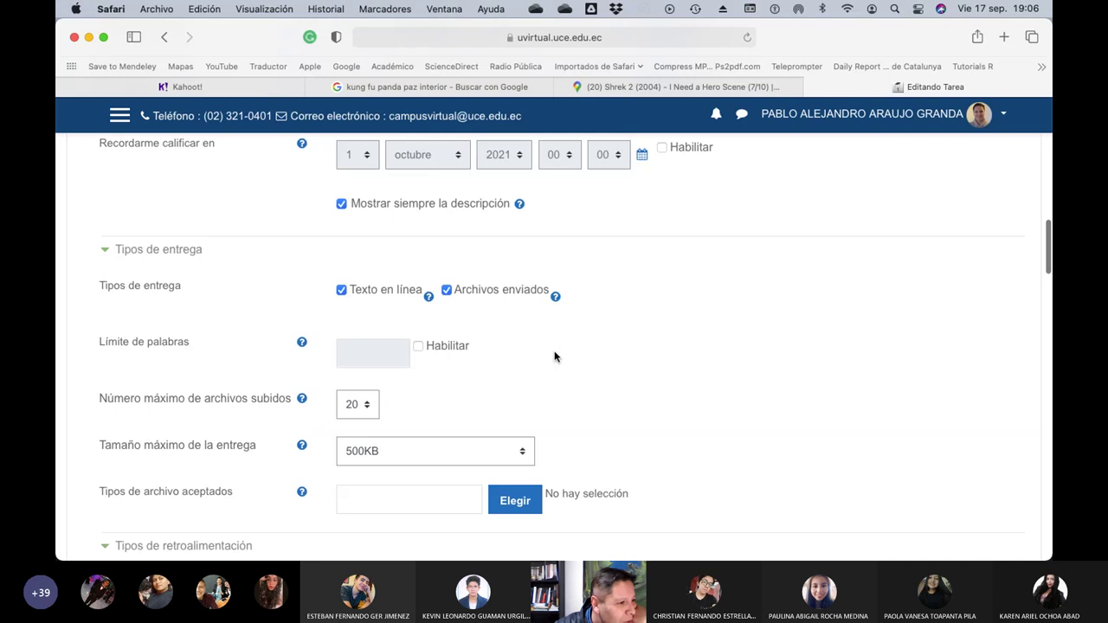
Limit submissions to 1 uploaded file with a maximum size of 500KB
scroll(555, 356, "down", 2)
left_click(371, 336)
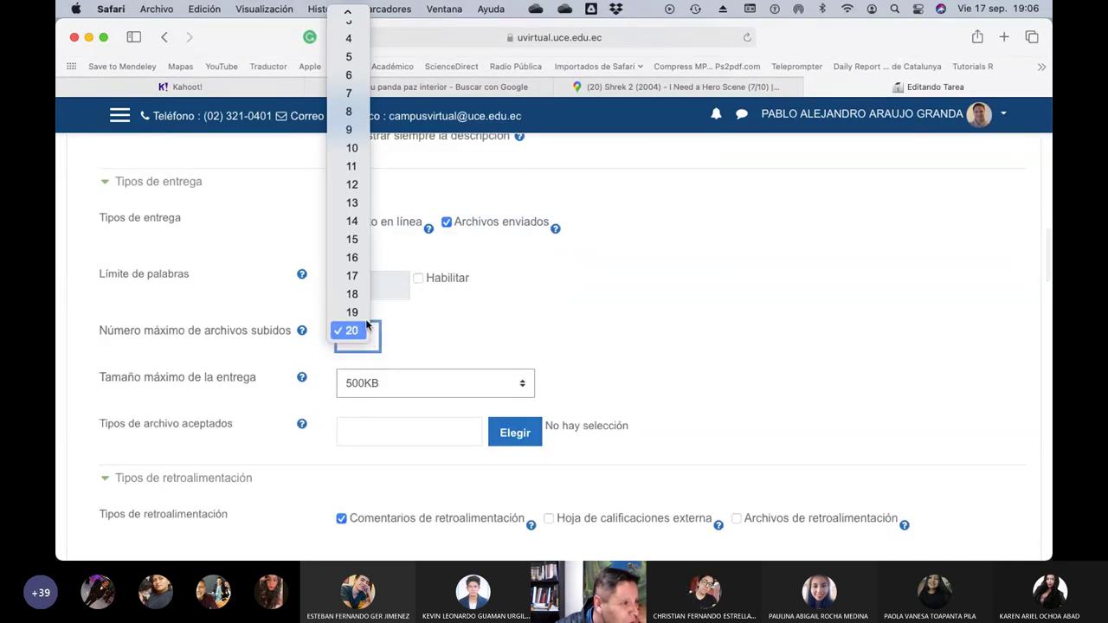
left_click(375, 128)
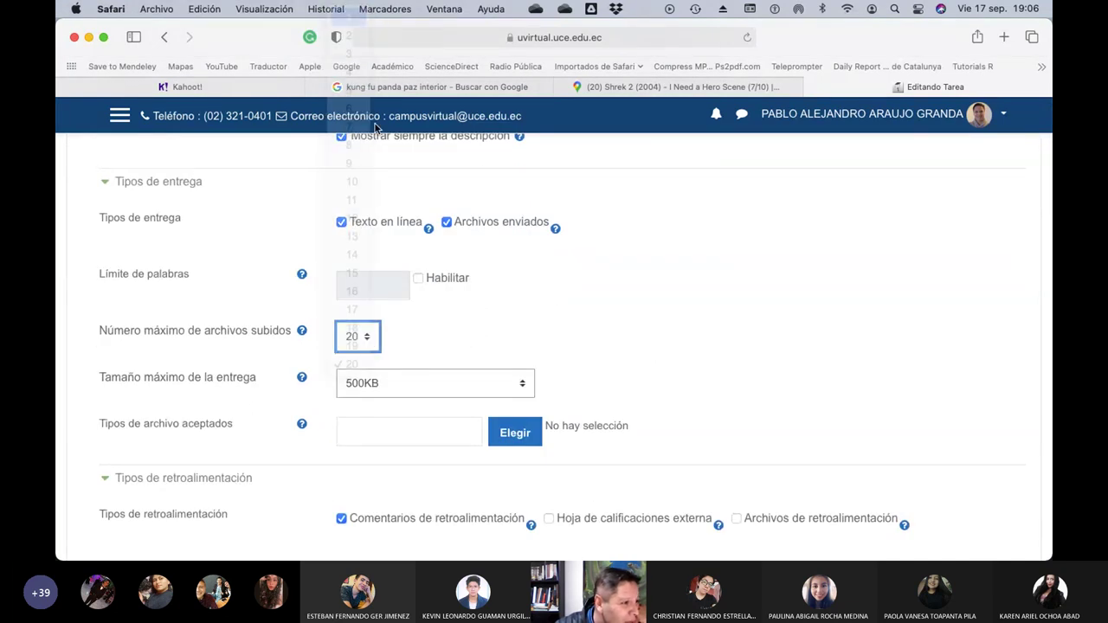
left_click(518, 383)
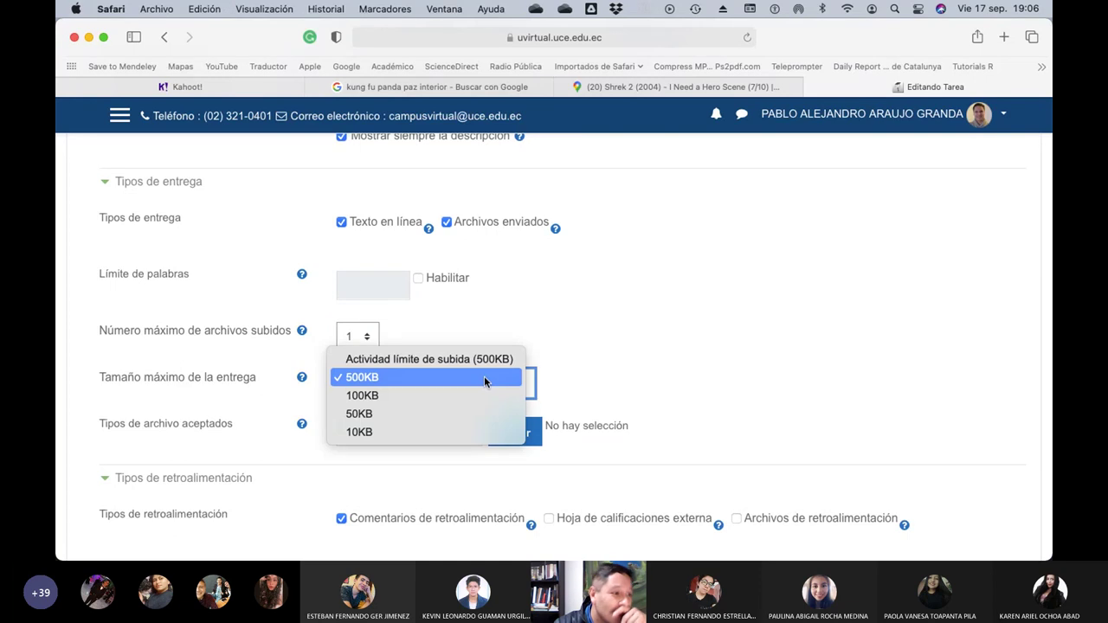
left_click(484, 376)
Restrict the accepted file types to documento PDF (.pdf) and save the selection
scroll(623, 360, "down", 3)
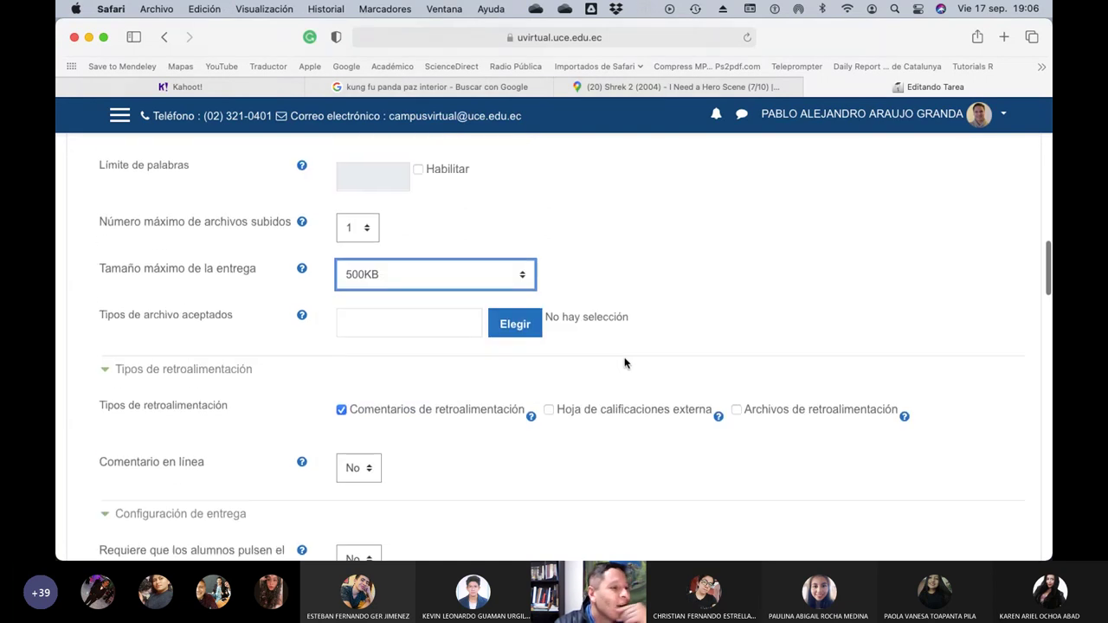
left_click(520, 327)
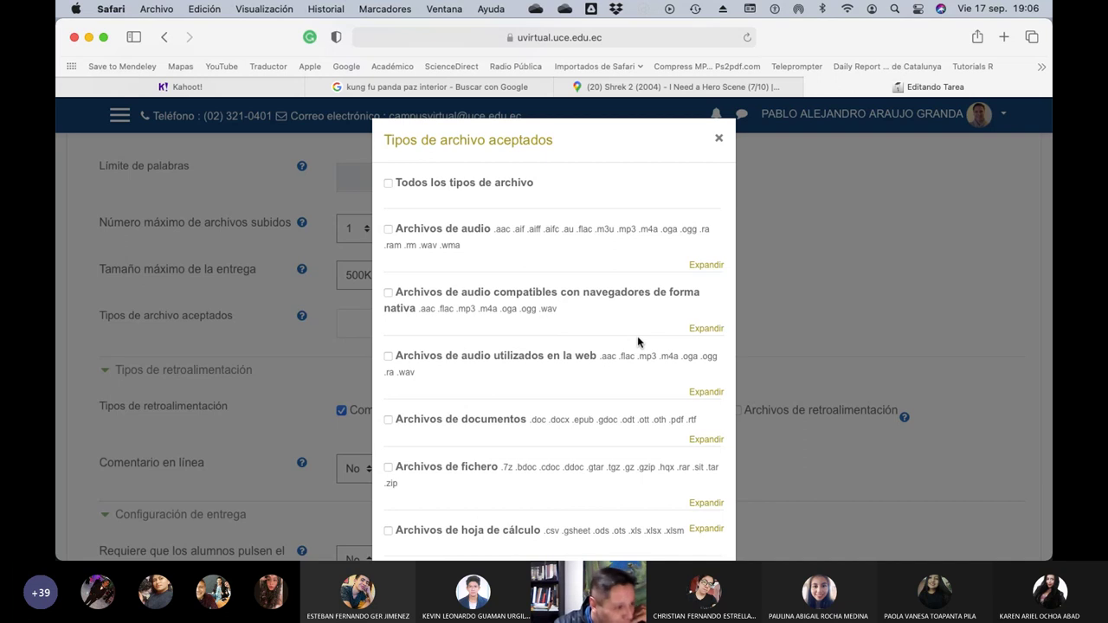
left_click(706, 439)
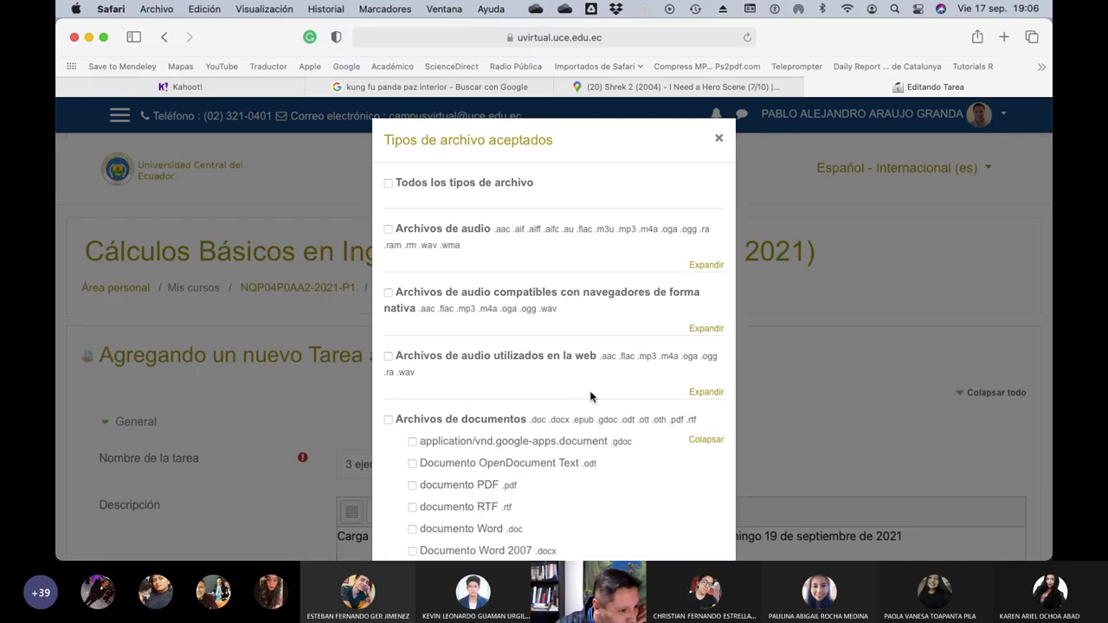
scroll(590, 397, "down", 3)
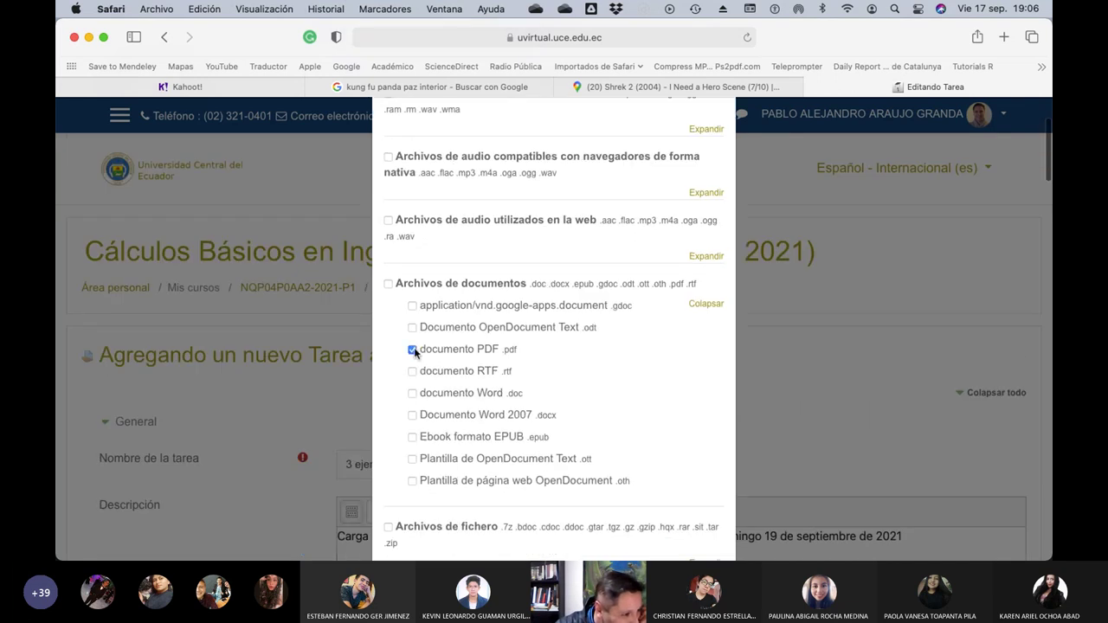
scroll(697, 398, "down", 15)
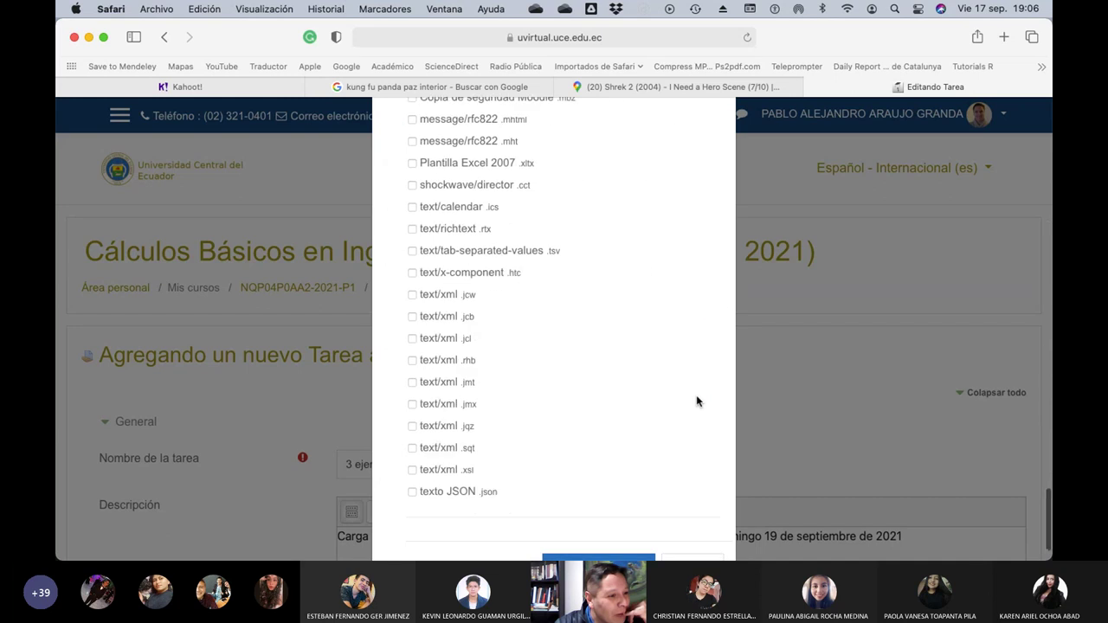
left_click(614, 511)
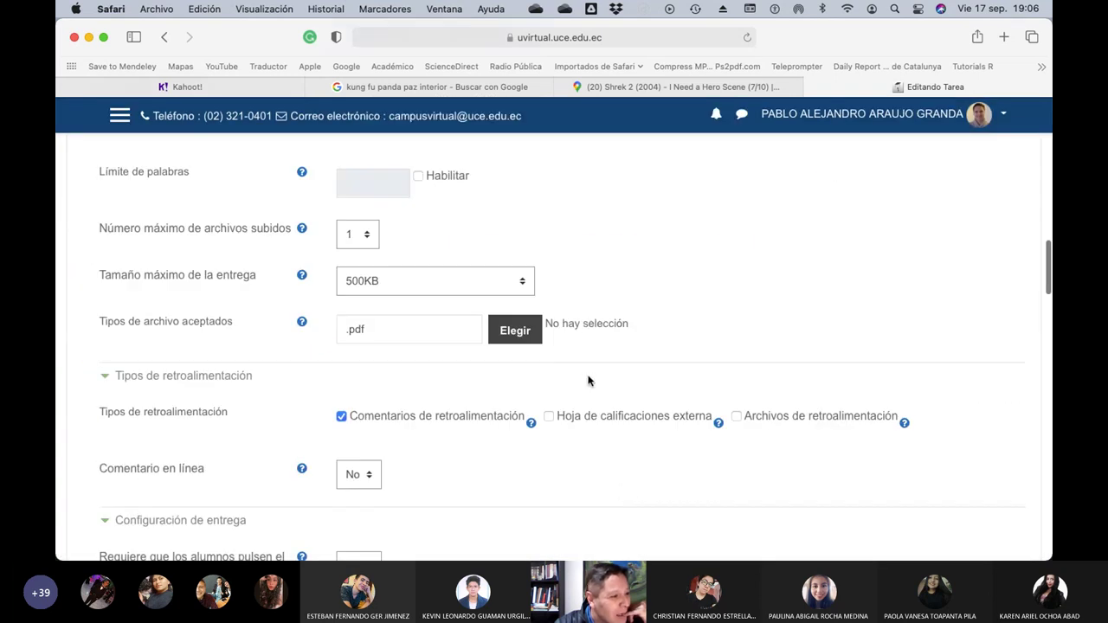
Turn off Comentarios de retroalimentación in the Tipos de retroalimentación section
left_click(341, 416)
scroll(605, 413, "down", 3)
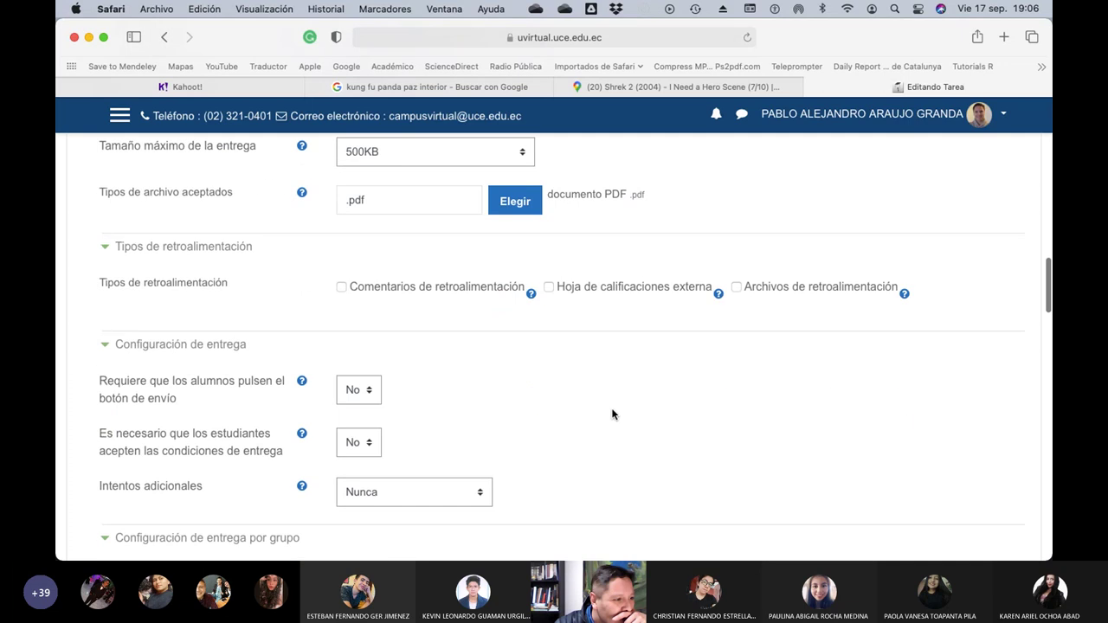
scroll(576, 409, "down", 1)
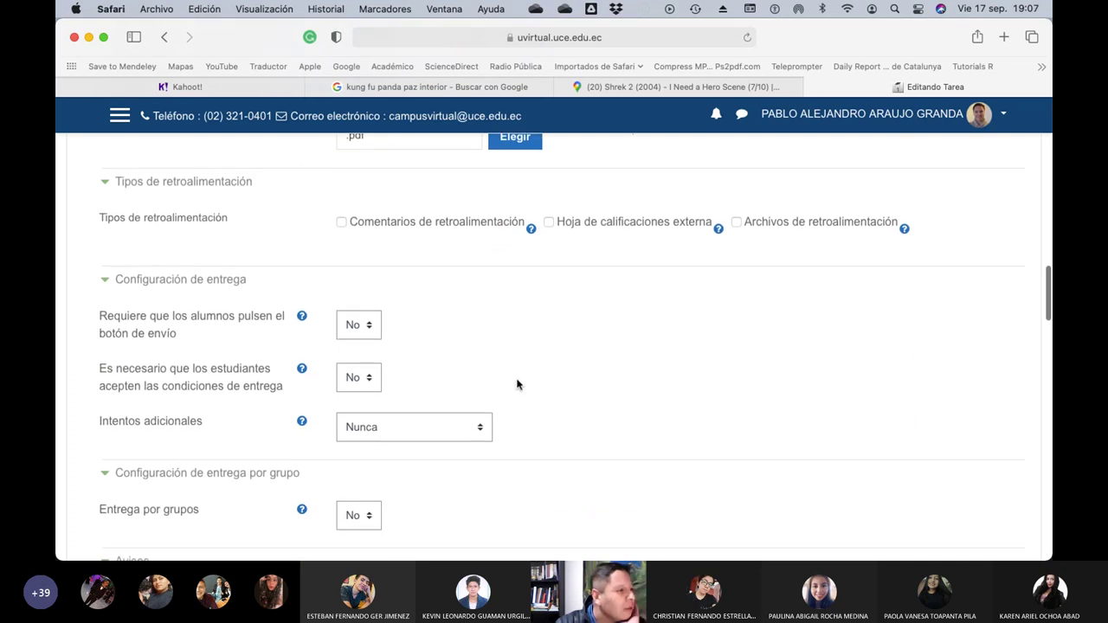
Set the requirement that students use the submit button to Sí, keeping Intentos adicionales at Nunca
left_click(370, 327)
left_click(361, 336)
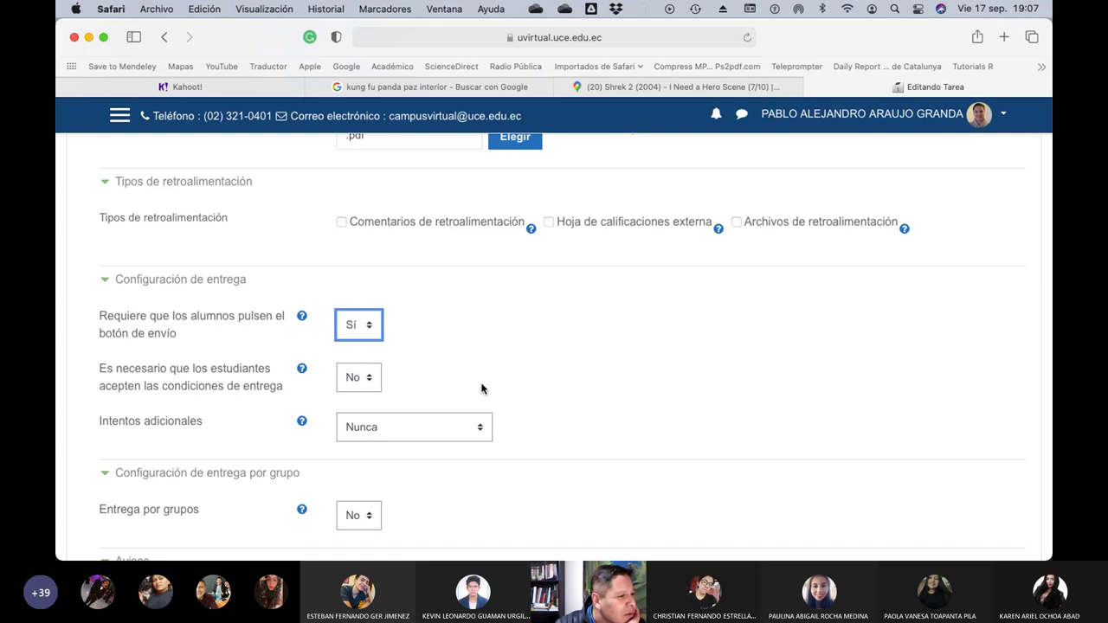
left_click(474, 428)
left_click(474, 423)
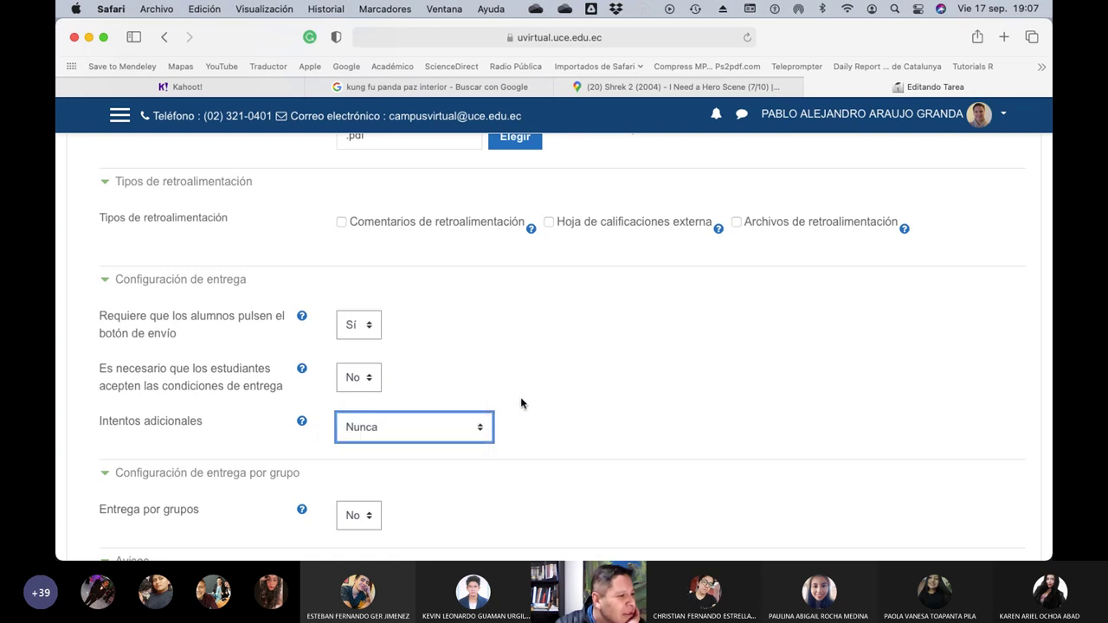
Set the Calificación máxima to 20, keeping the grade type as Puntuación
scroll(522, 403, "down", 4)
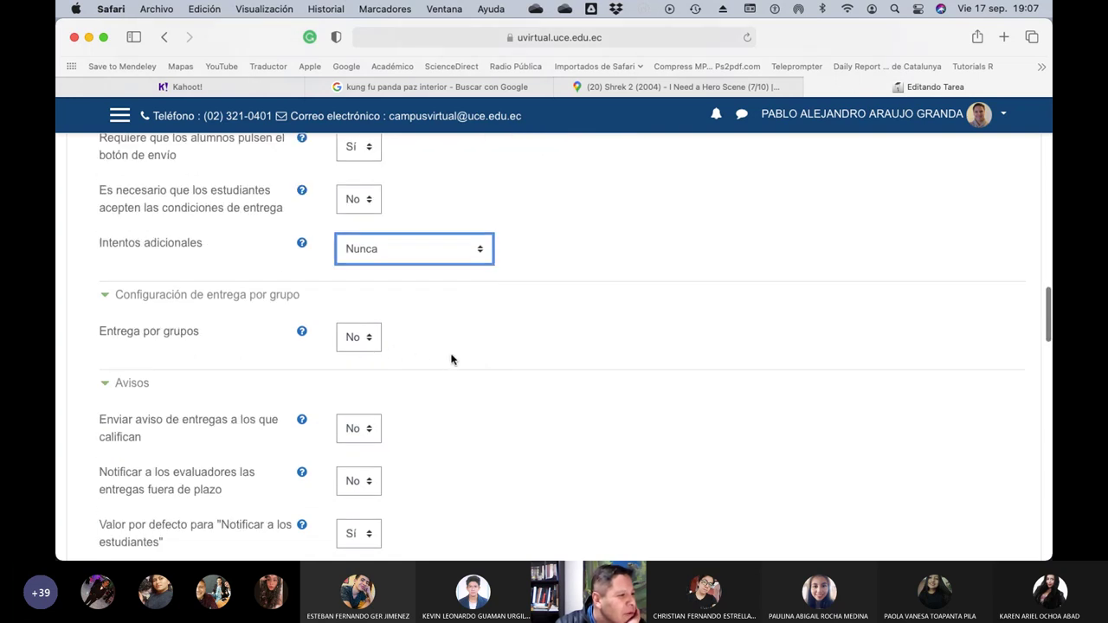
scroll(452, 360, "down", 3)
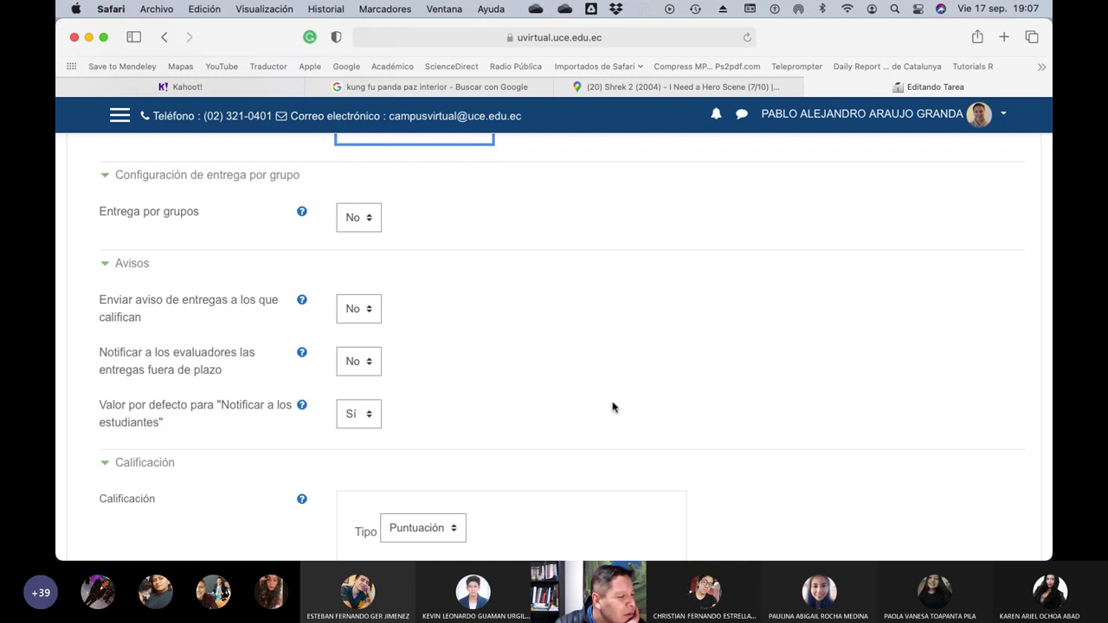
scroll(611, 403, "down", 5)
double_click(379, 358)
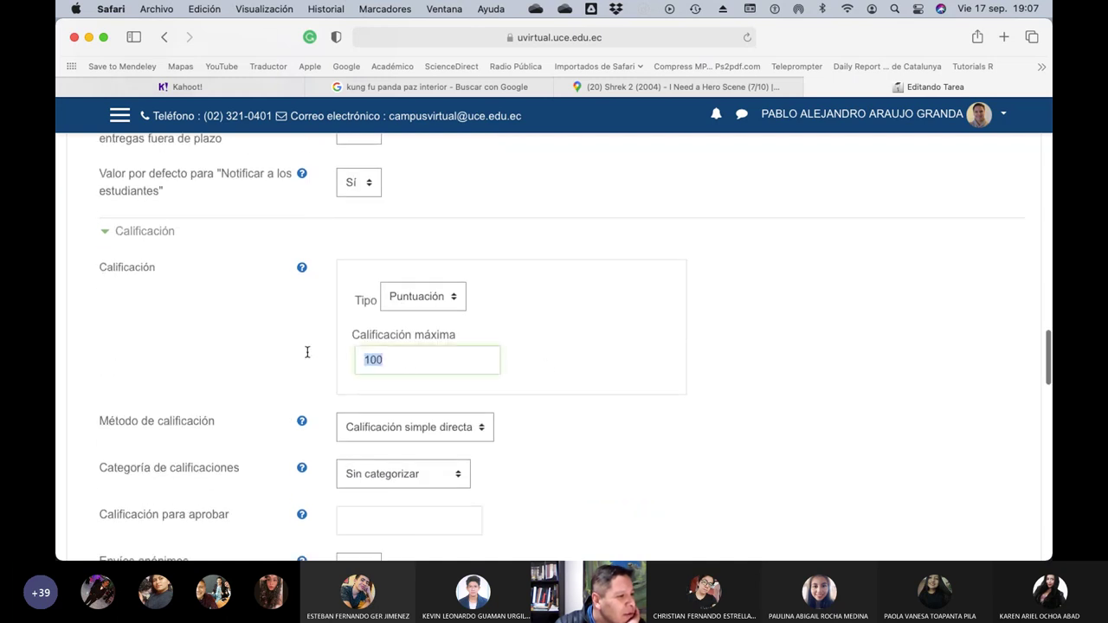
type("20")
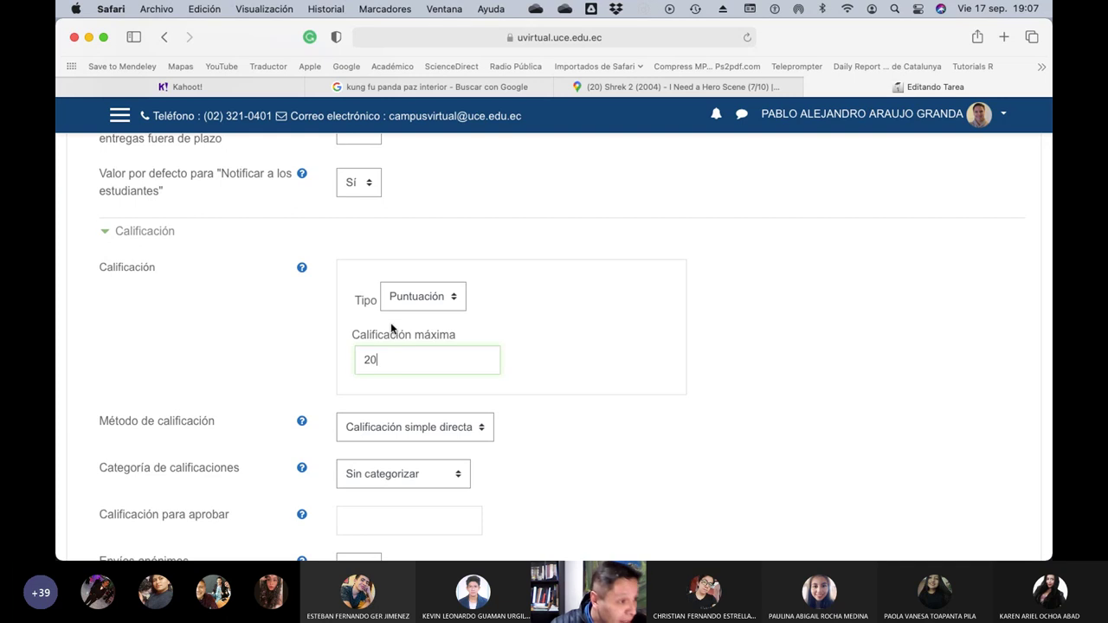
left_click(407, 296)
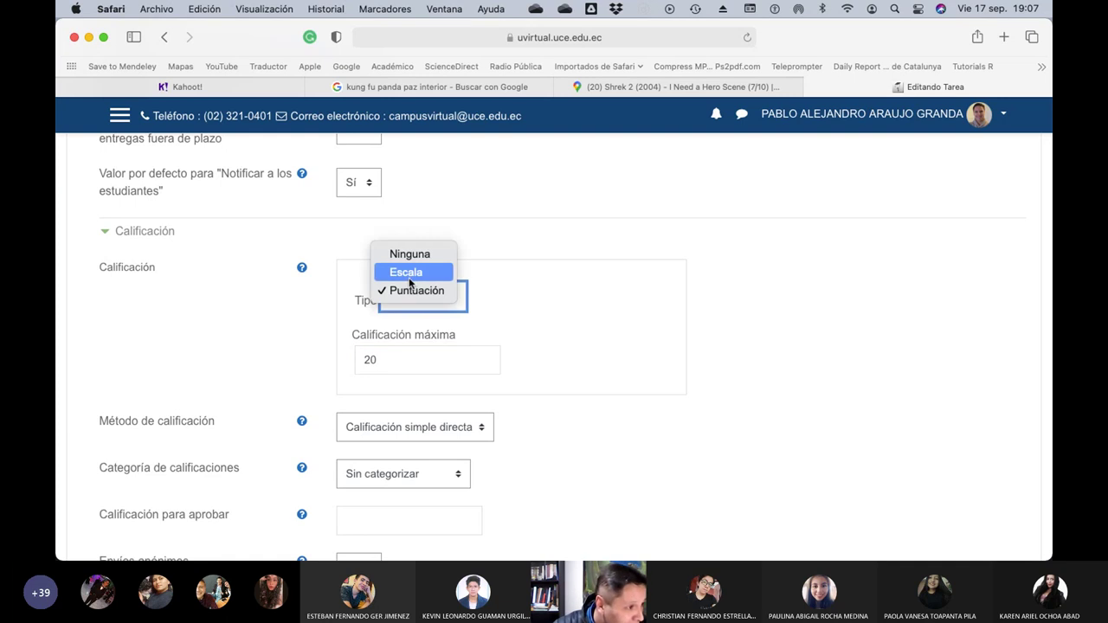
left_click(598, 298)
Set the Método de calificación to Rúbrica and the Categoría de calificaciones to Trabajos Individuales
scroll(553, 337, "down", 3)
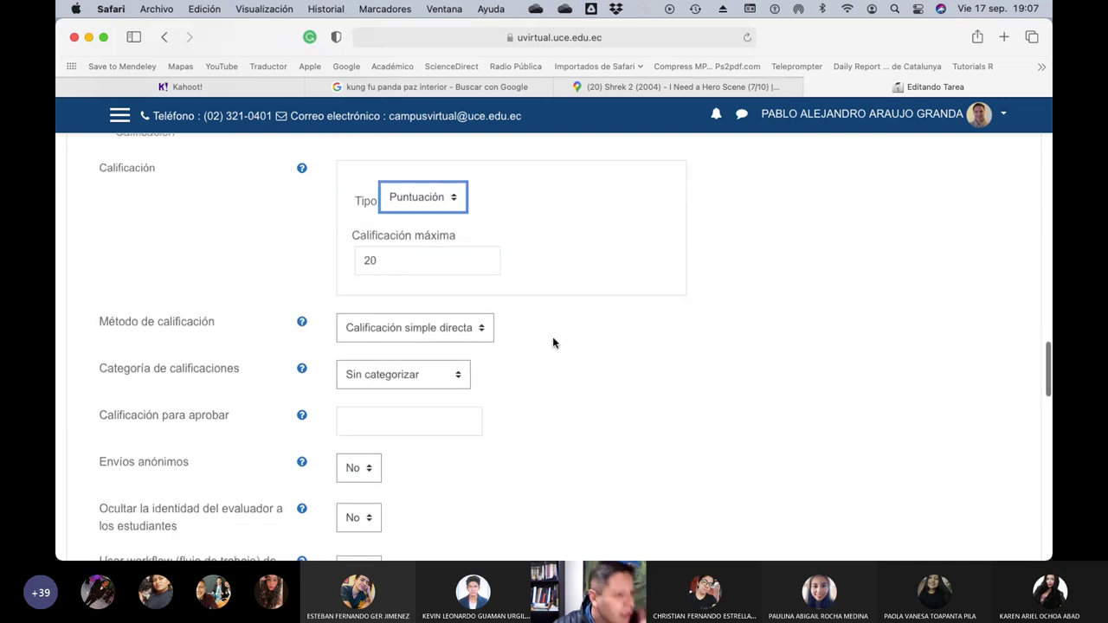
left_click(482, 329)
left_click(441, 357)
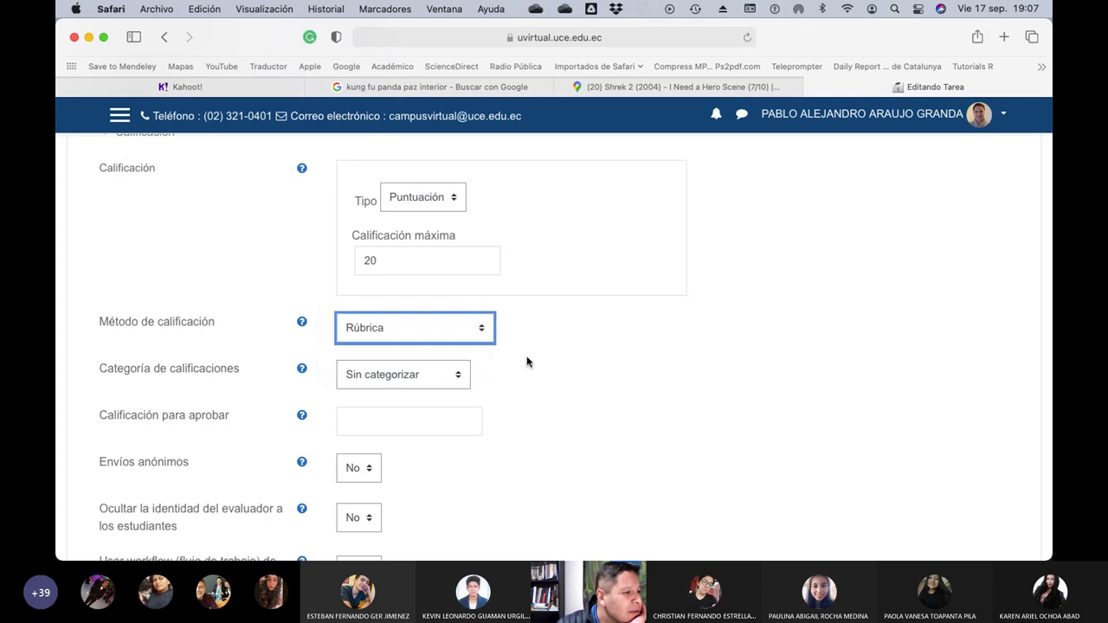
left_click(453, 374)
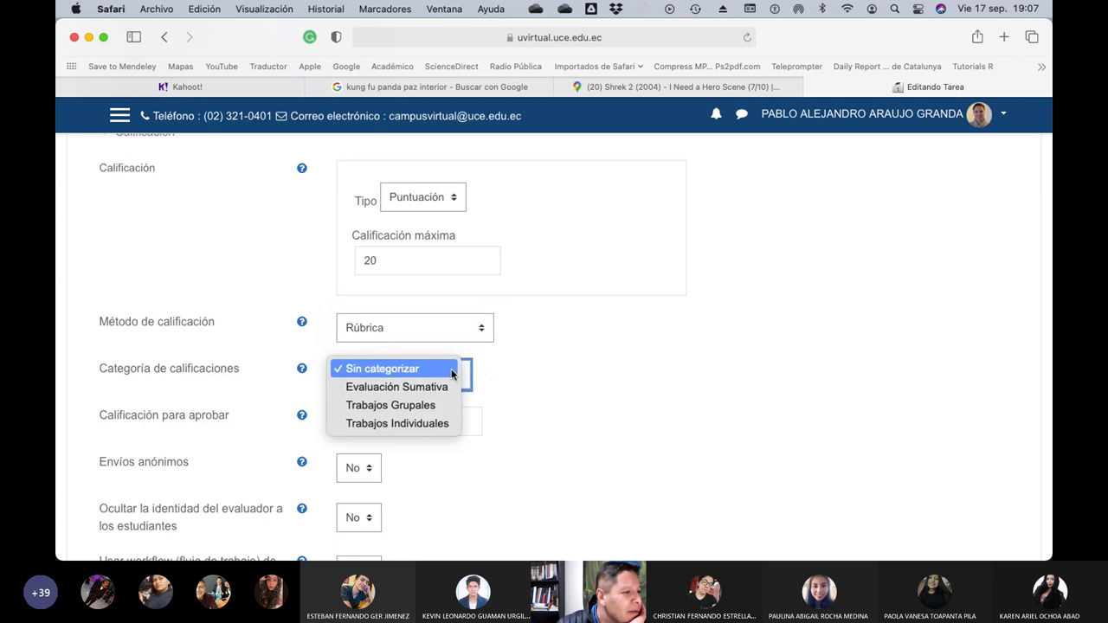
left_click(436, 422)
Set the Calificación para aprobar to 14
scroll(585, 405, "down", 3)
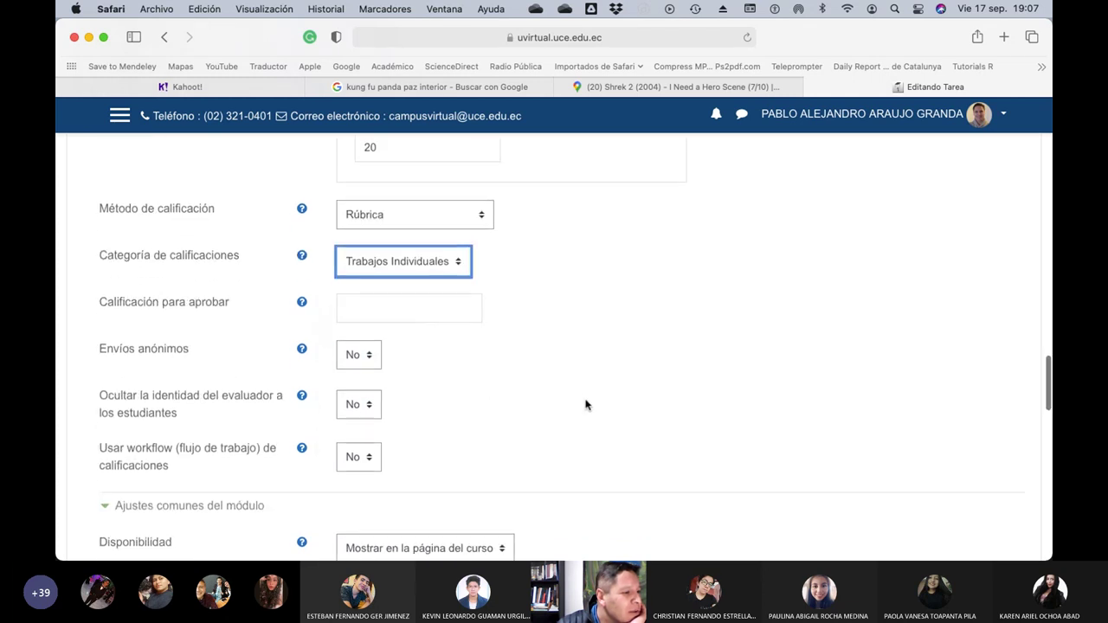
left_click(404, 312)
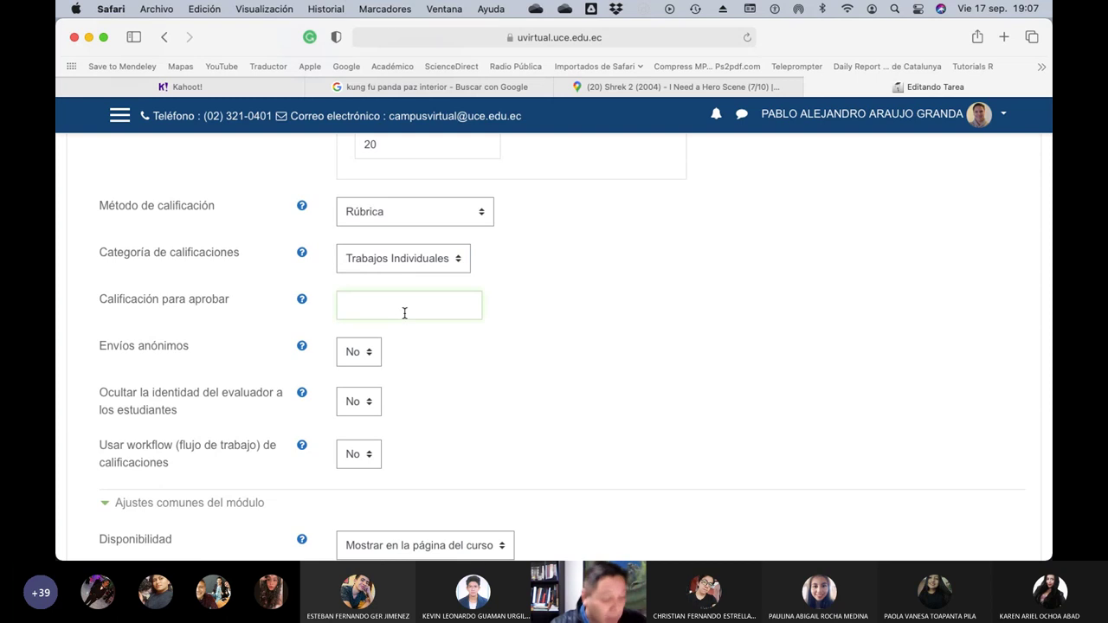
type("14")
scroll(454, 340, "down", 2)
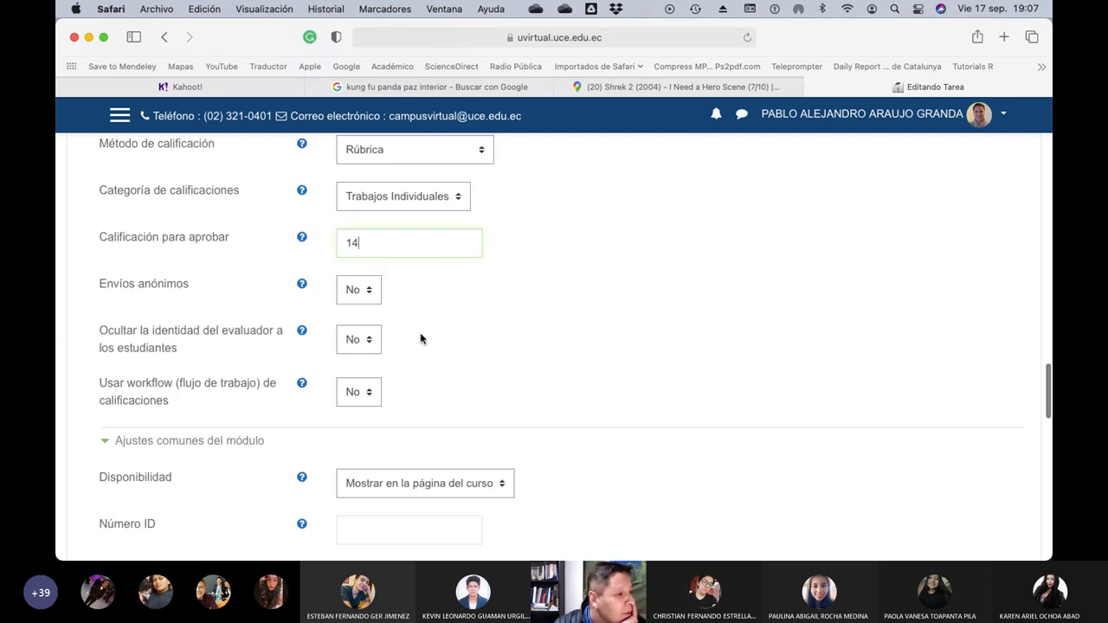
scroll(525, 384, "down", 4)
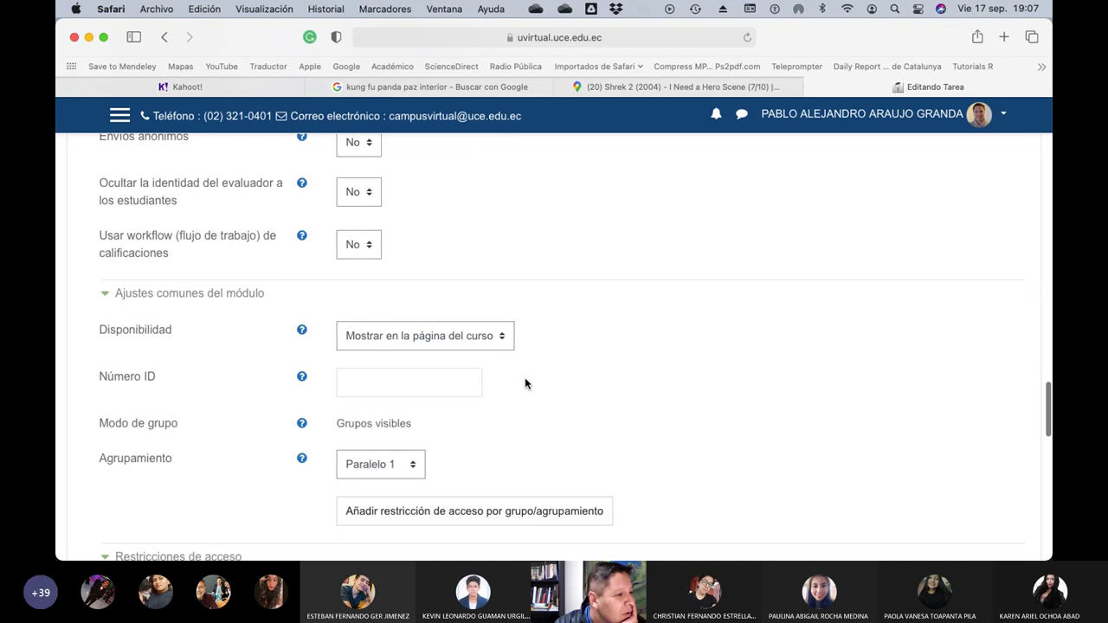
scroll(525, 384, "down", 4)
scroll(526, 383, "down", 7)
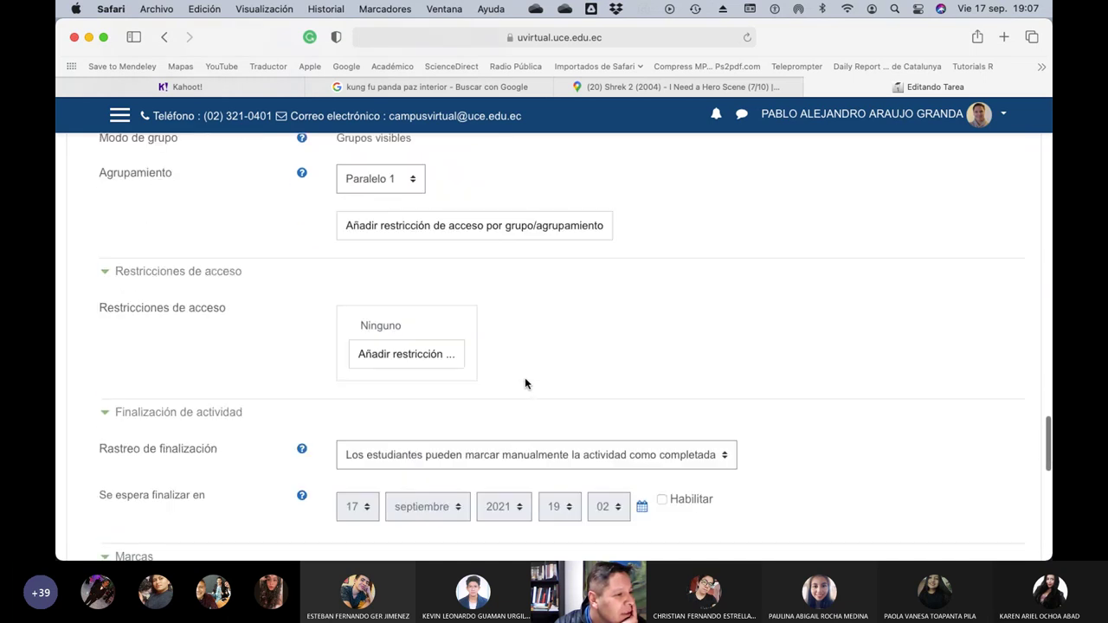
Set Rastreo de finalización to show the activity as completed when conditions are met, and require students to receive a grade
left_click(497, 310)
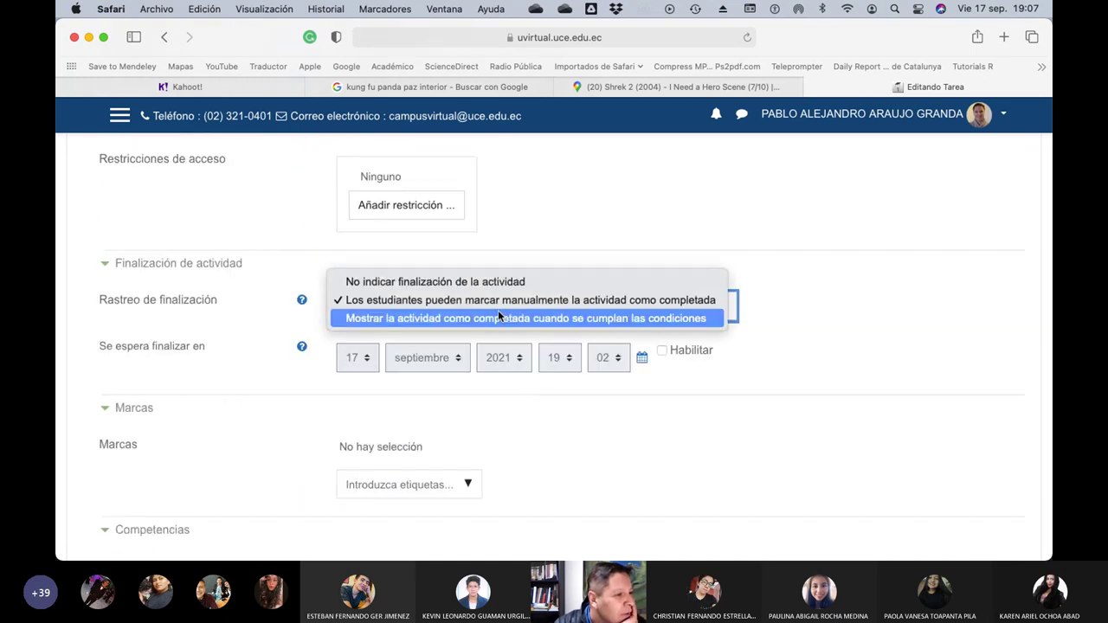
left_click(498, 316)
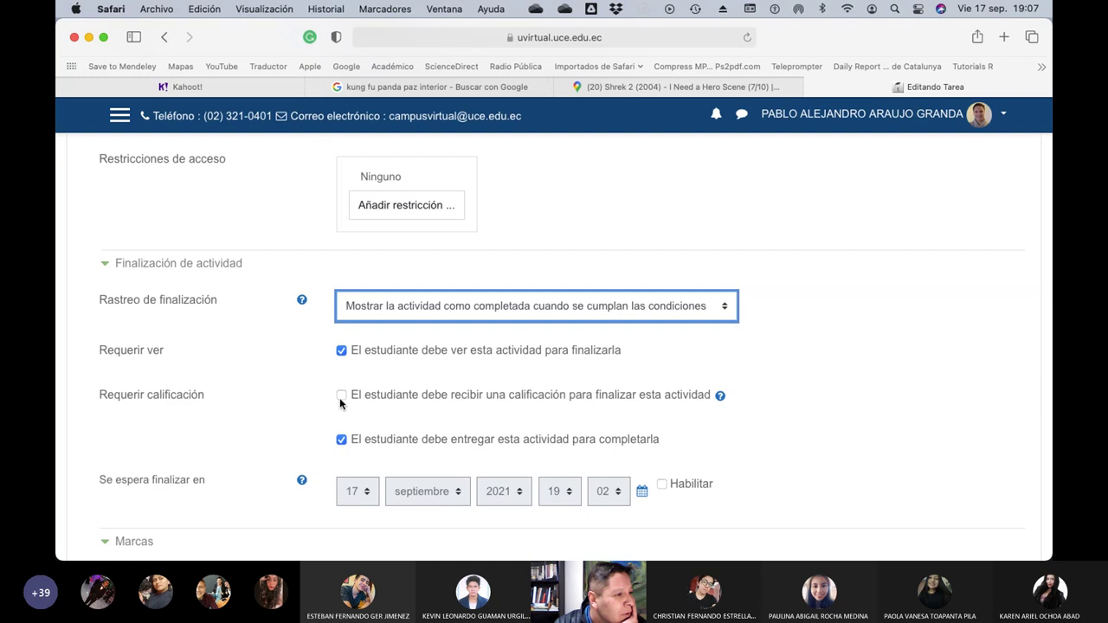
left_click(342, 394)
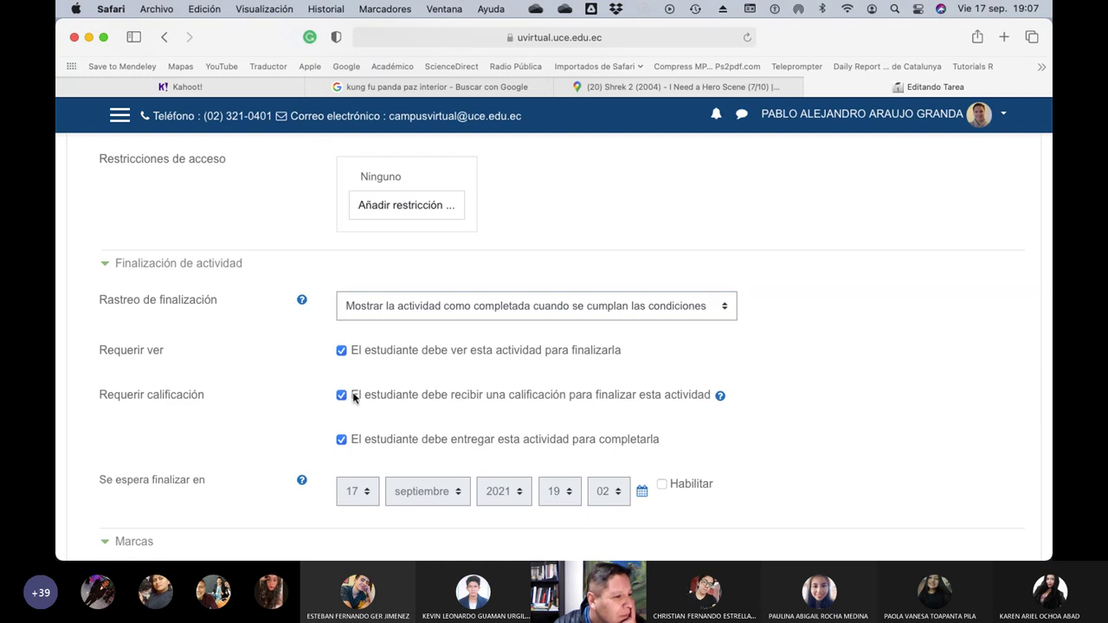
Save the Tarea settings and return to the course, leaving Marcas and Competencias empty
scroll(807, 389, "down", 8)
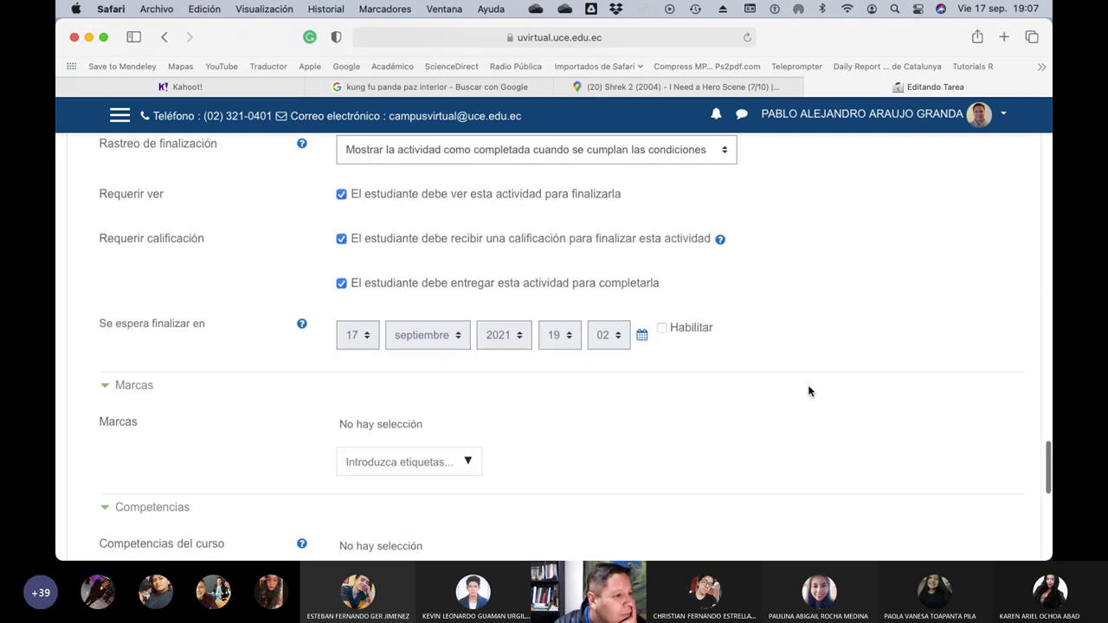
scroll(809, 392, "down", 2)
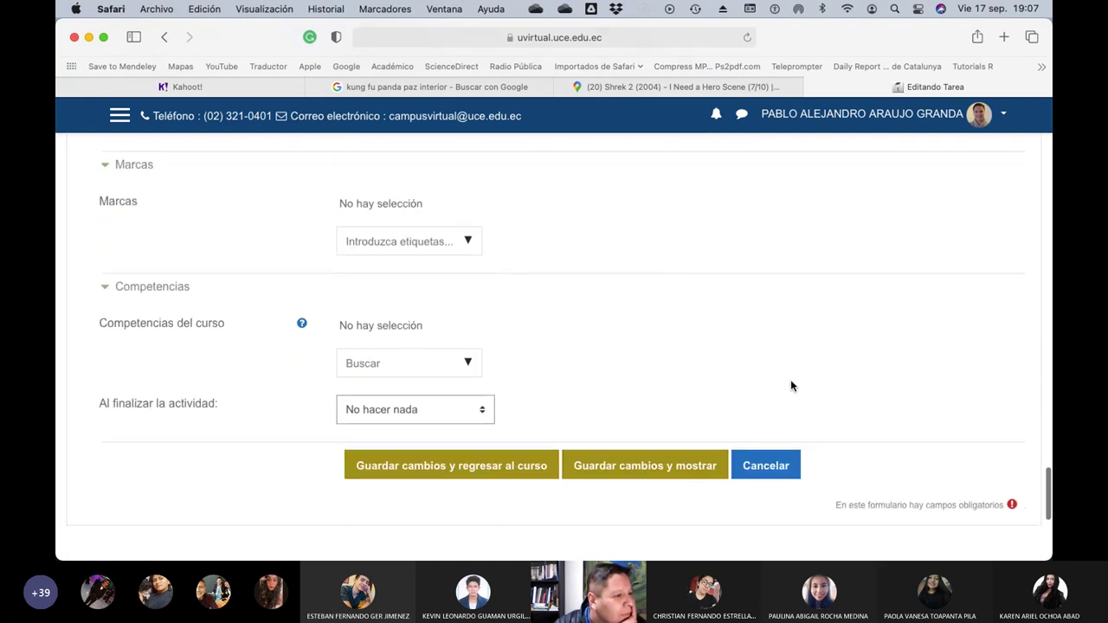
left_click(406, 474)
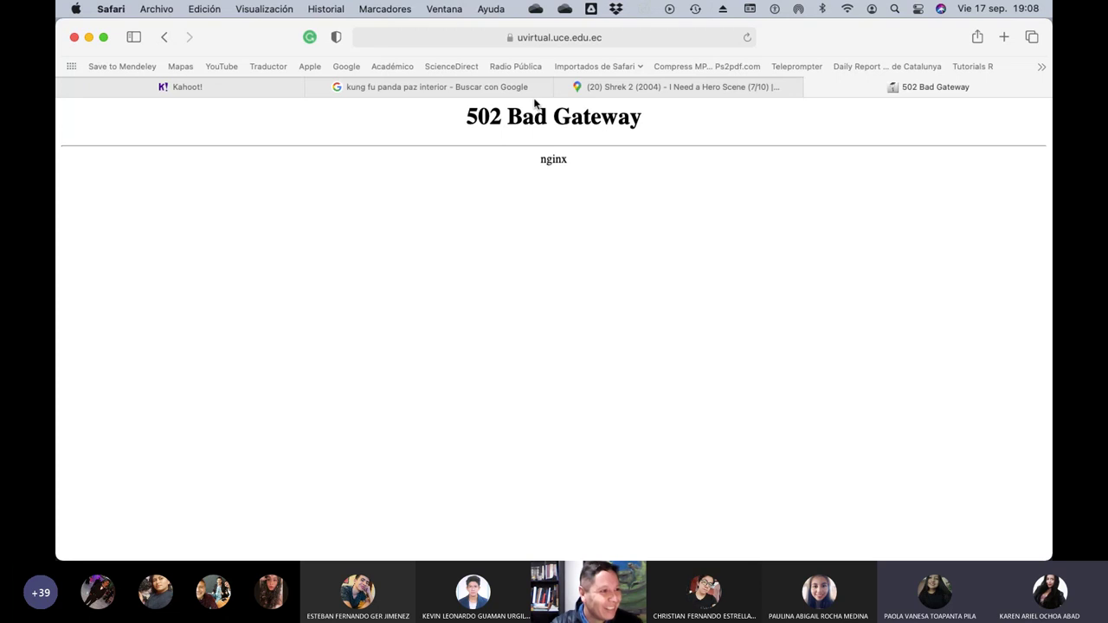
Reload the page and resubmit the Tarea form, retrying until the save goes through
left_click(746, 38)
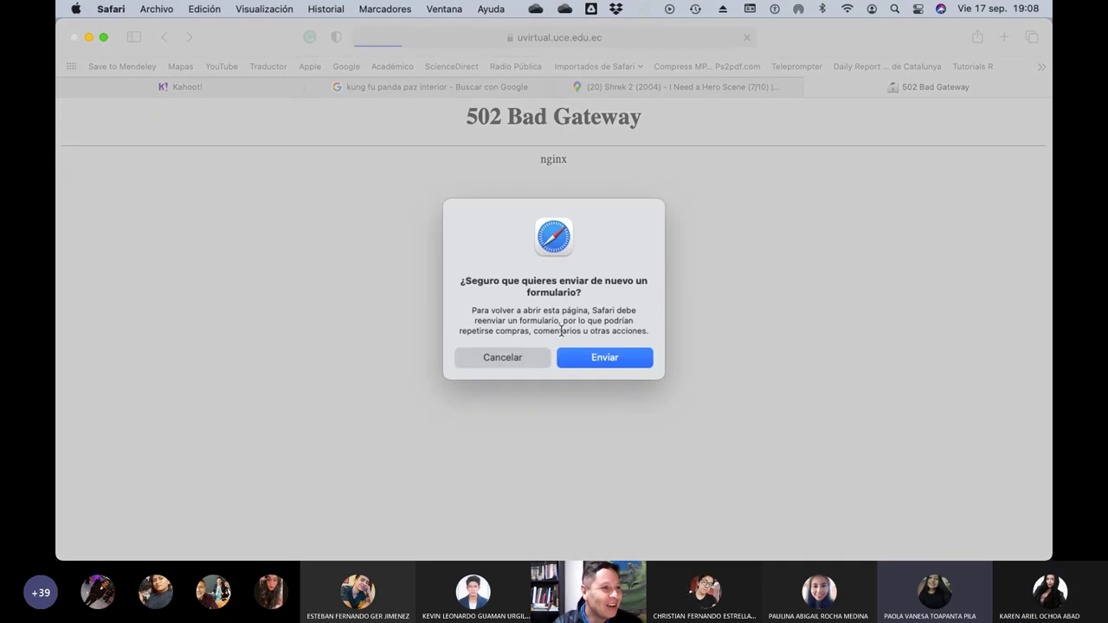
left_click(599, 357)
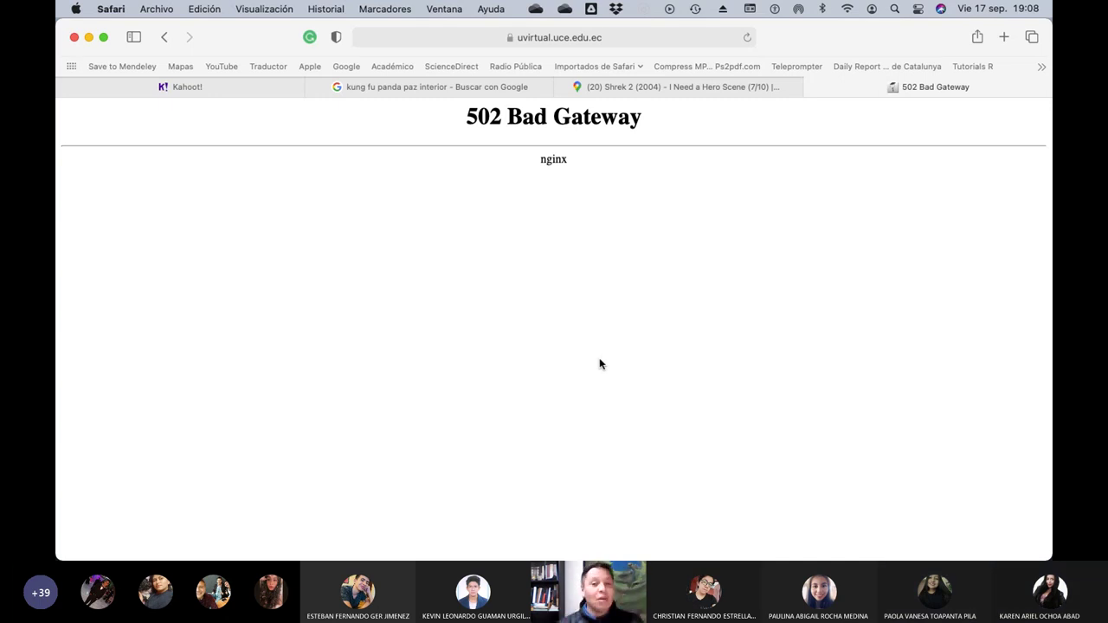
left_click(746, 38)
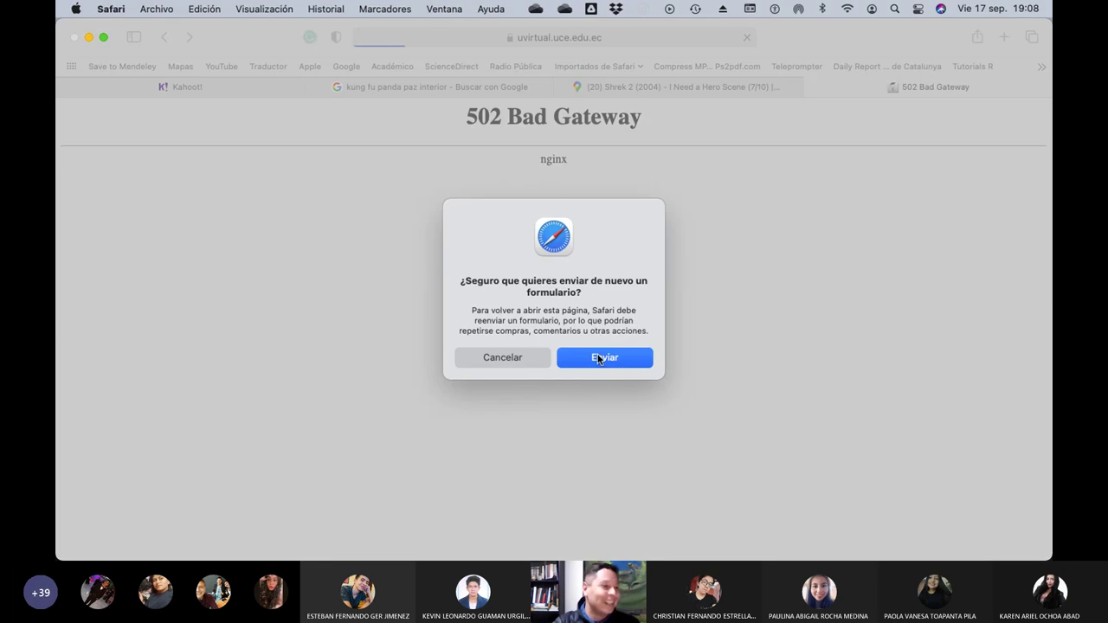
left_click(597, 355)
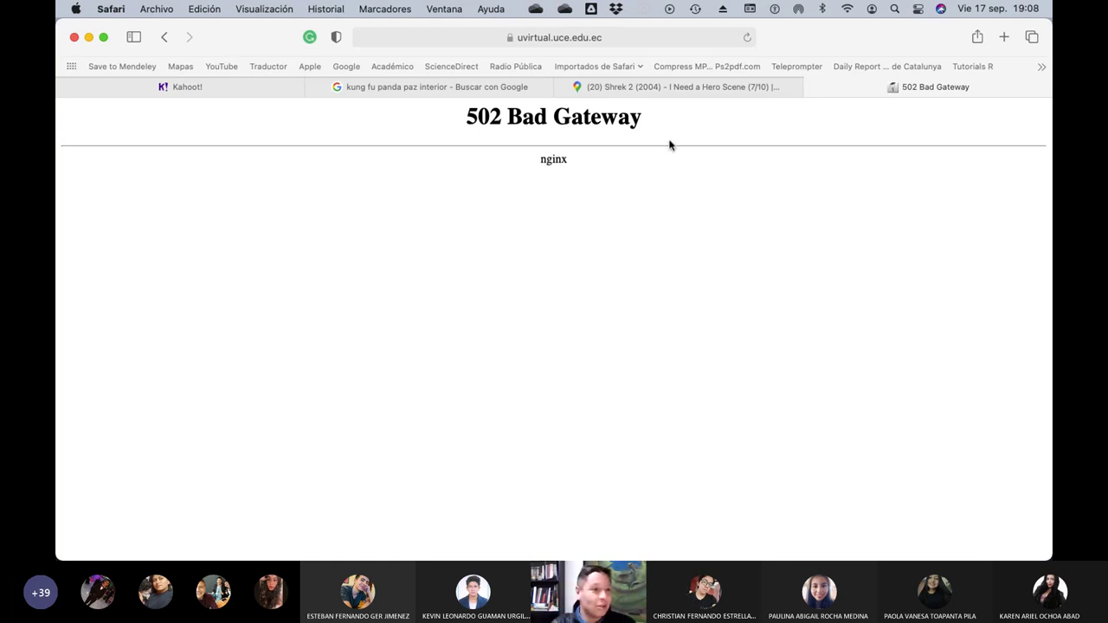
left_click(746, 38)
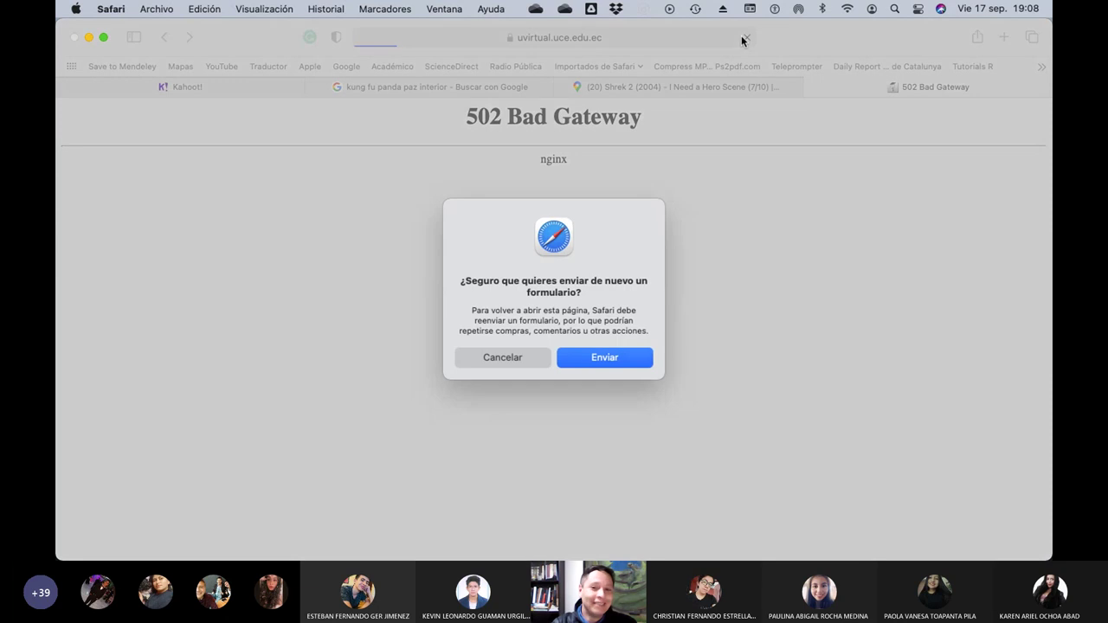
left_click(606, 358)
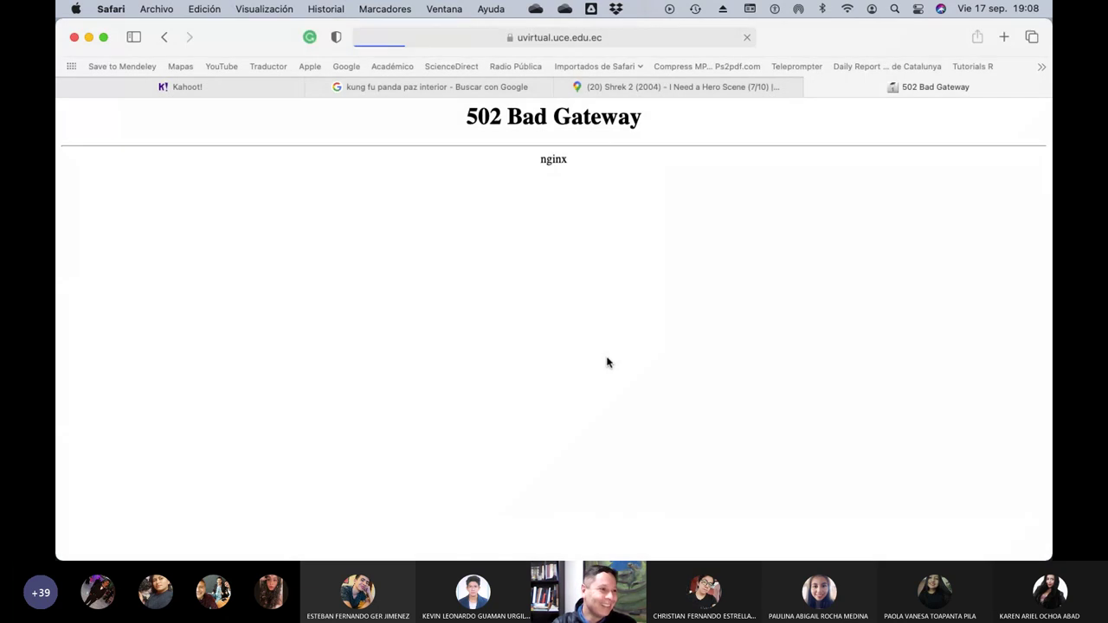